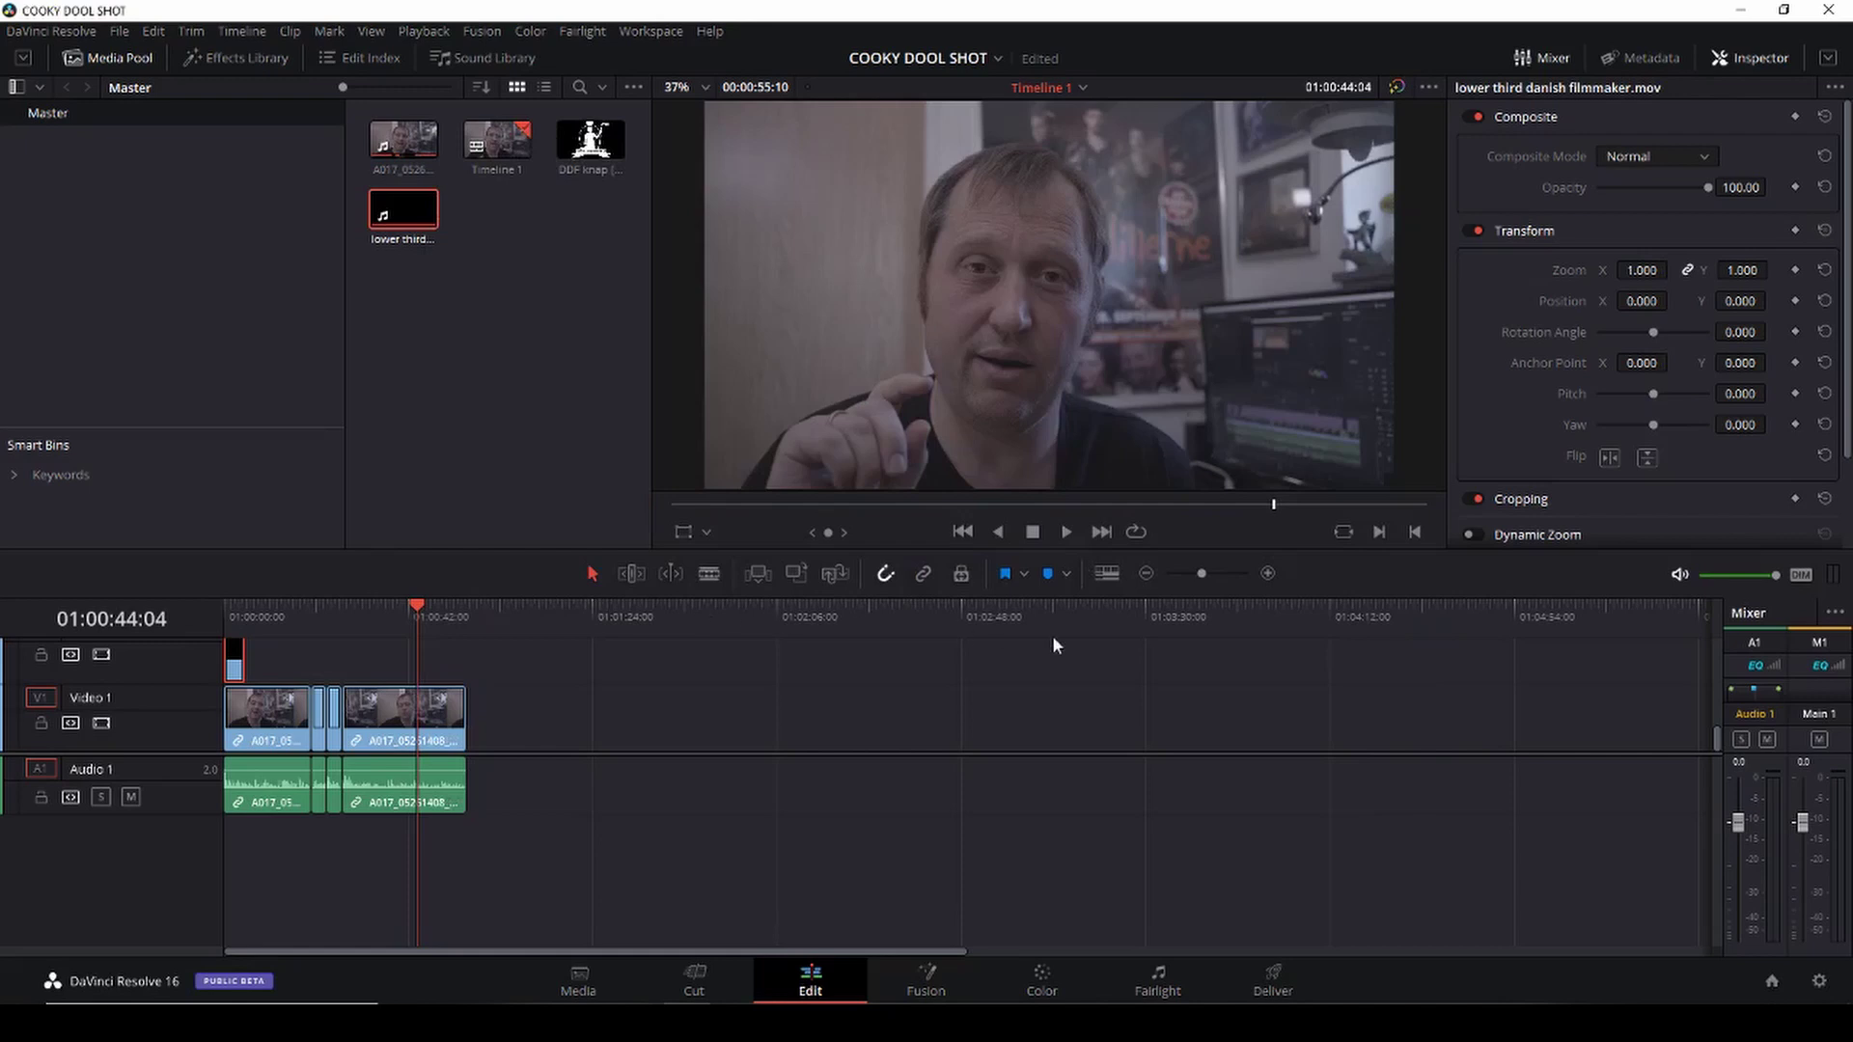
Create and open a new project named 'Davinci Resolve Preset'.
{"action": "left_click", "coordinate": [1772, 981]}
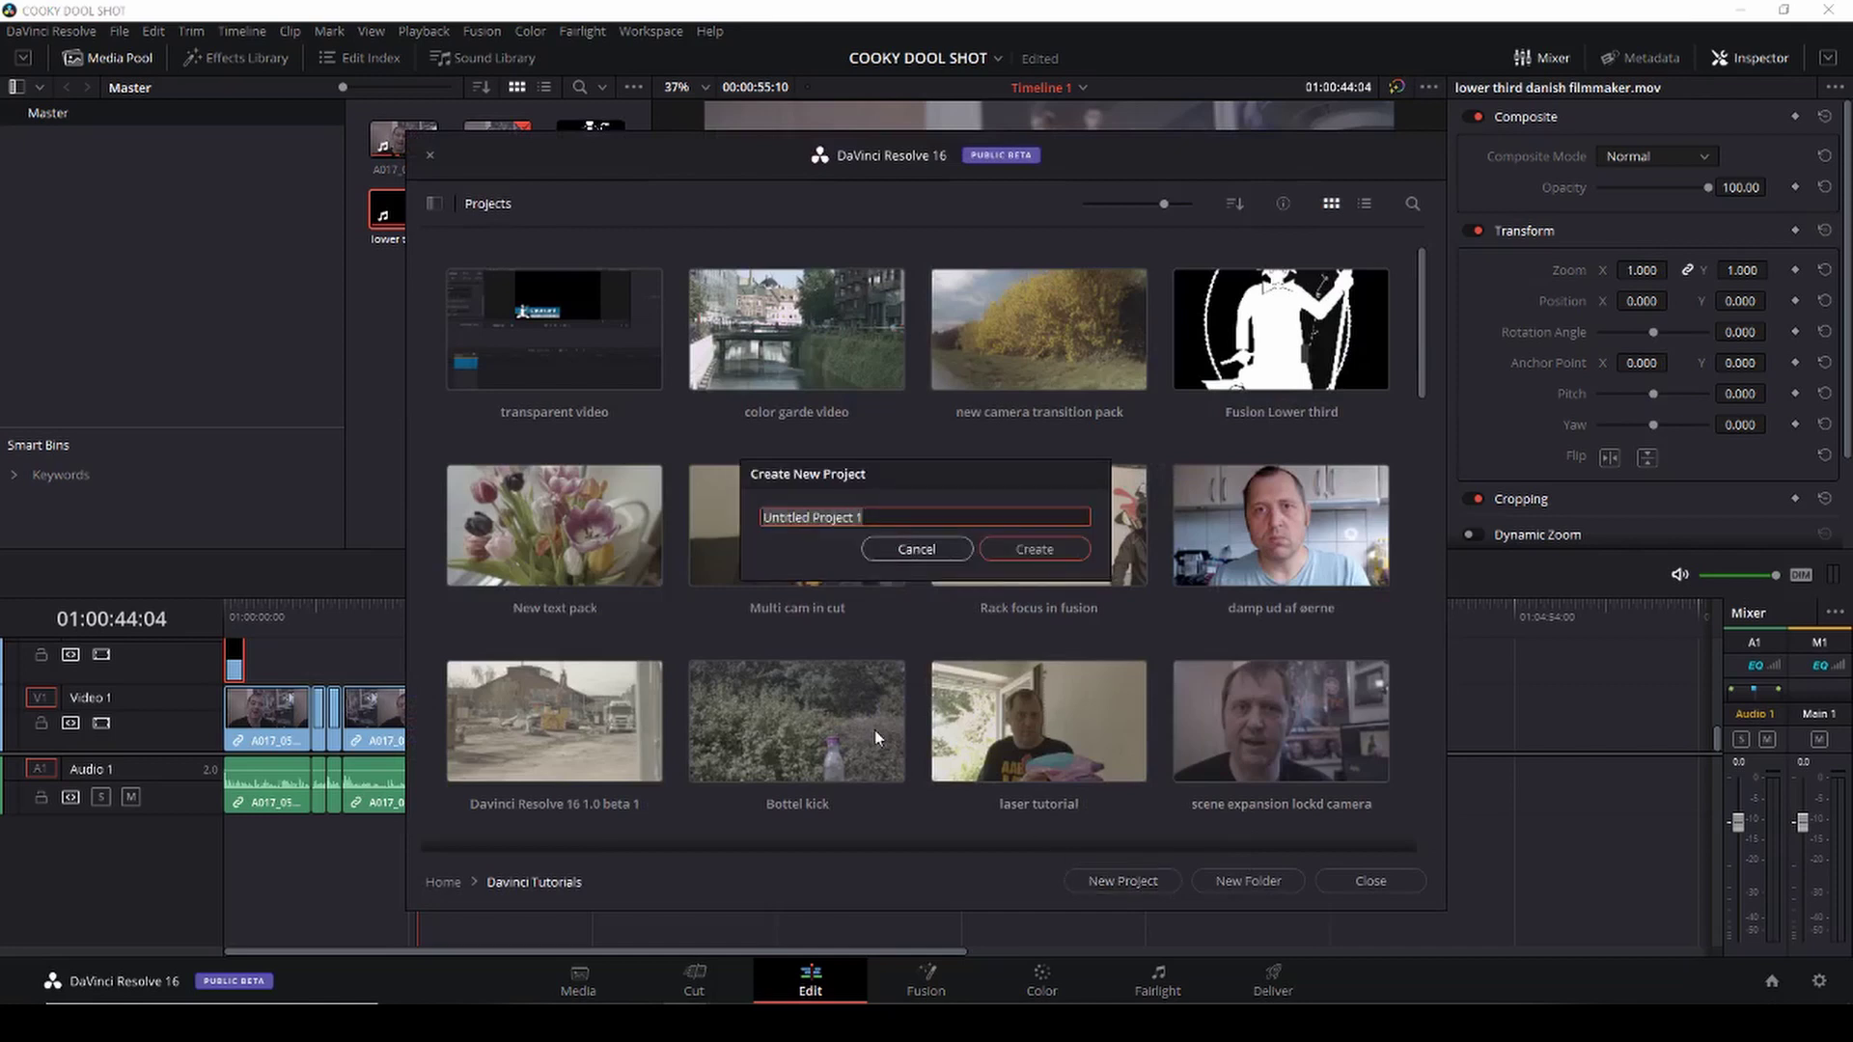
{"action": "key", "text": "BackSpace"}
{"action": "type", "text": "Da"}
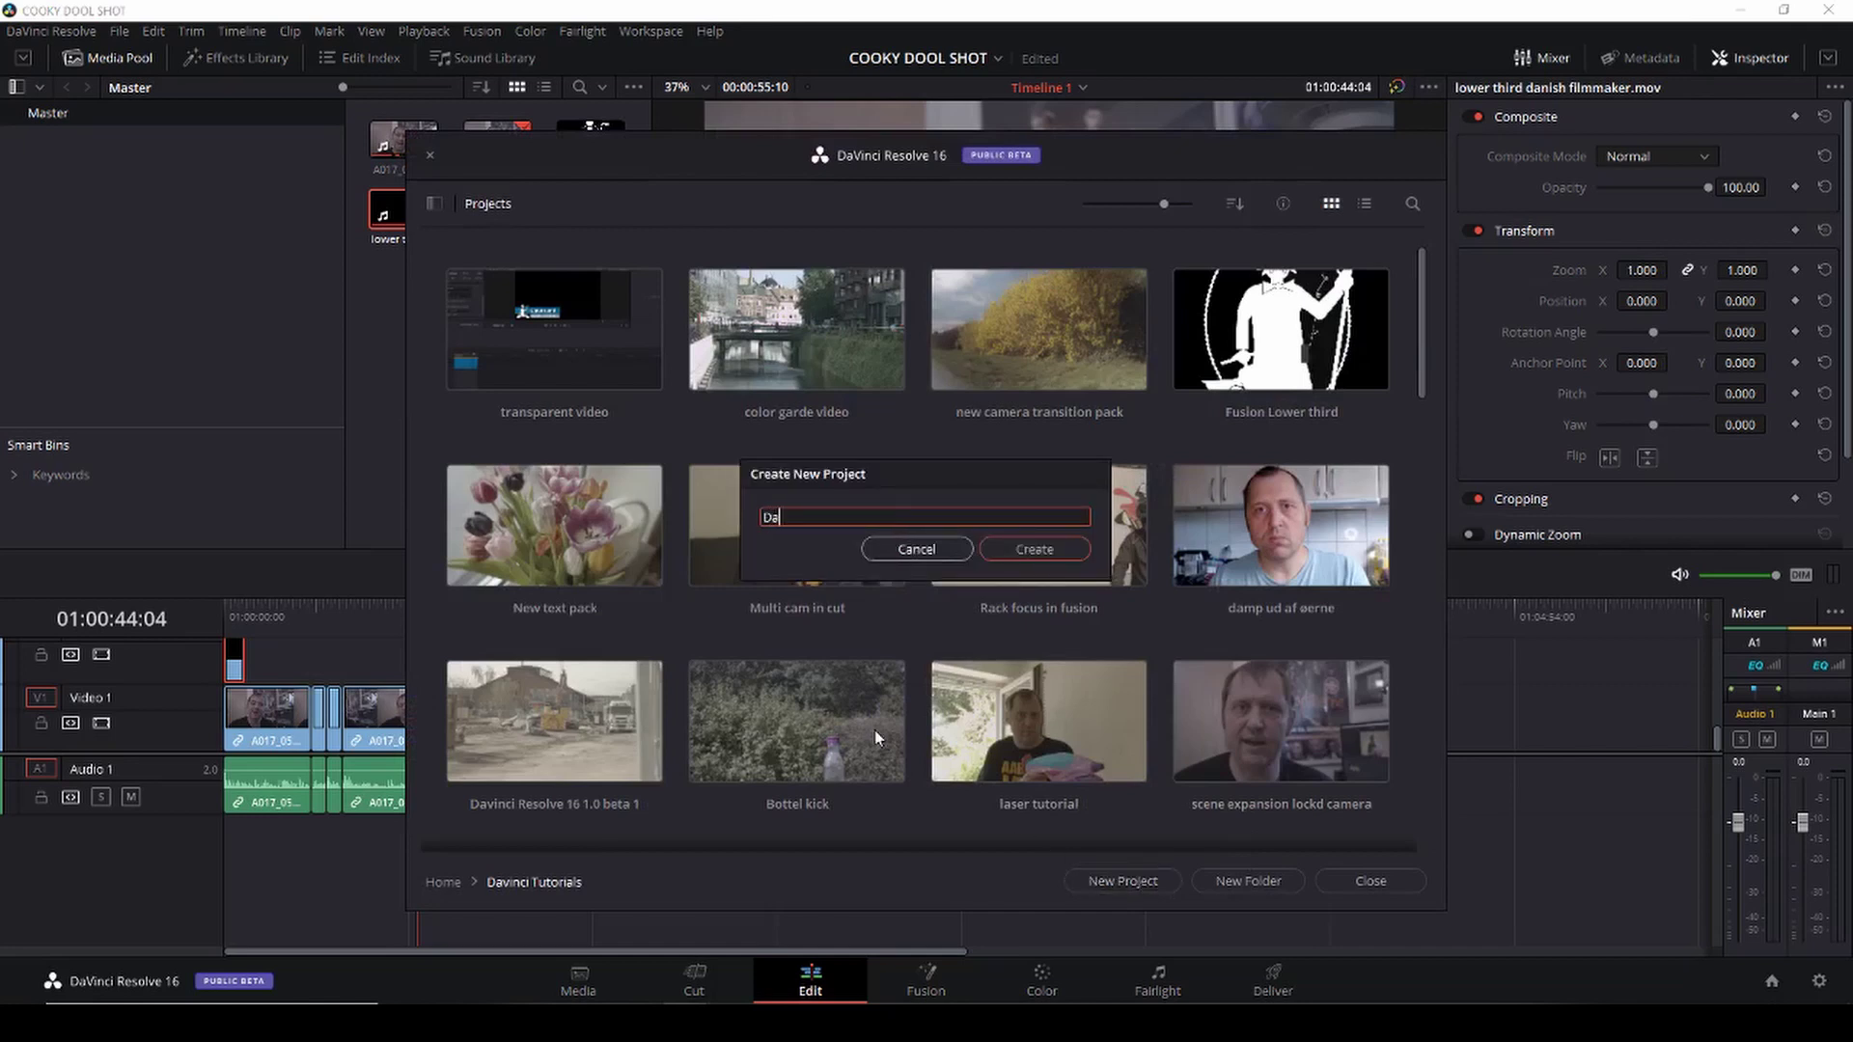
{"action": "type", "text": "vinci Resolve Preset"}
{"action": "left_click", "coordinate": [1045, 551]}
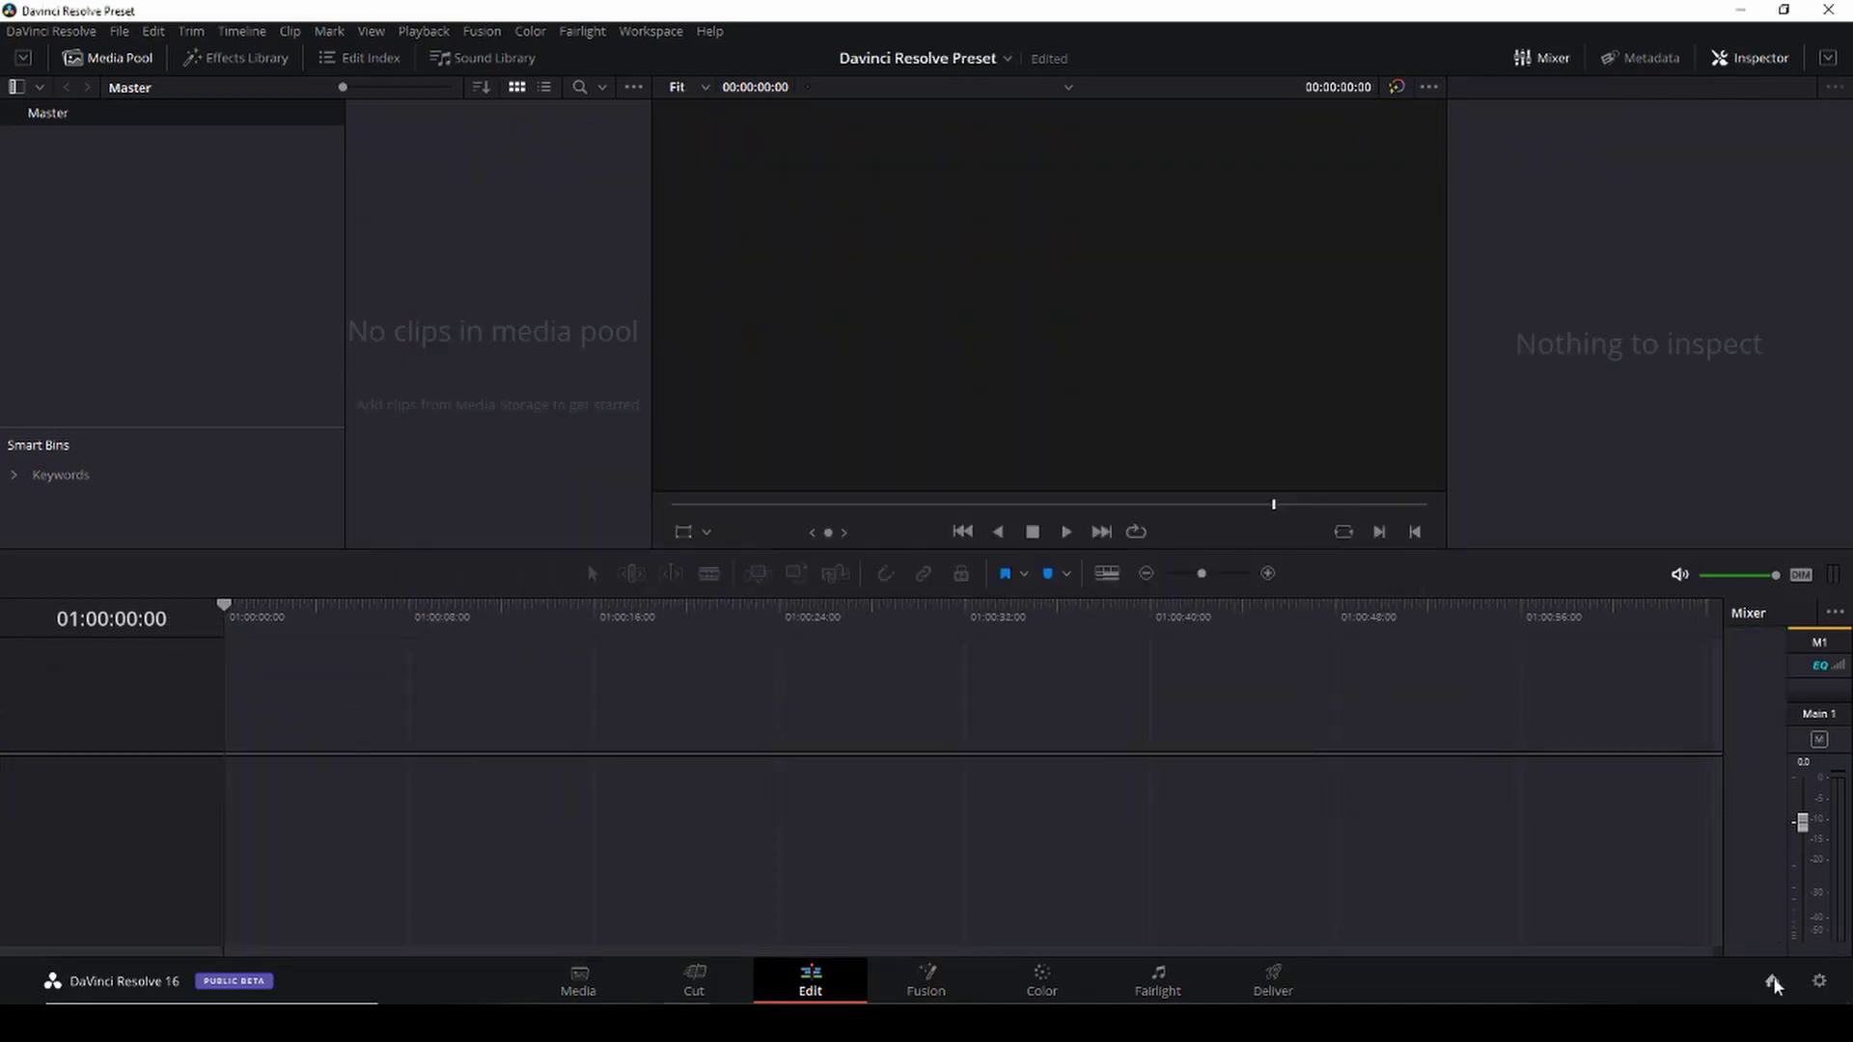
Set Optimized Media Format and Render Cache Format to DNxHR HQ in Project Settings and save.
{"action": "left_click", "coordinate": [1818, 983]}
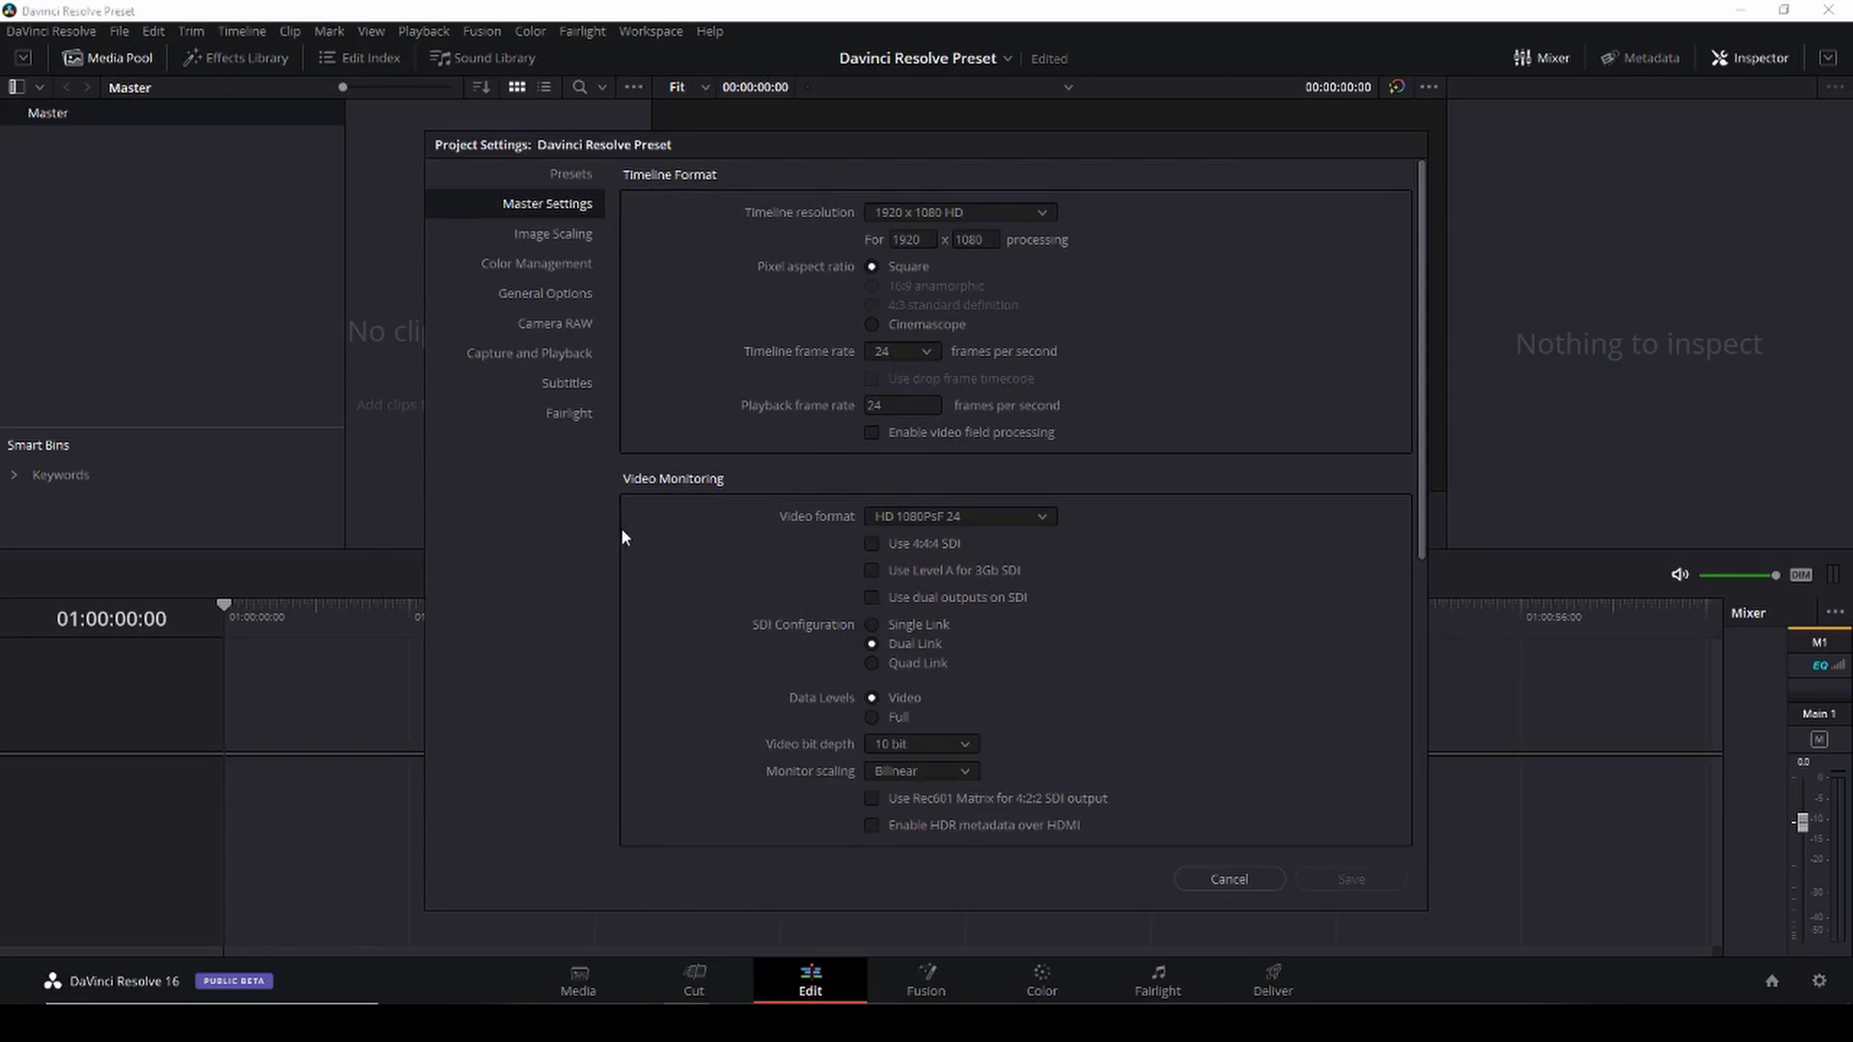
{"action": "scroll", "coordinate": [852, 764], "scroll_direction": "down", "scroll_amount": 3}
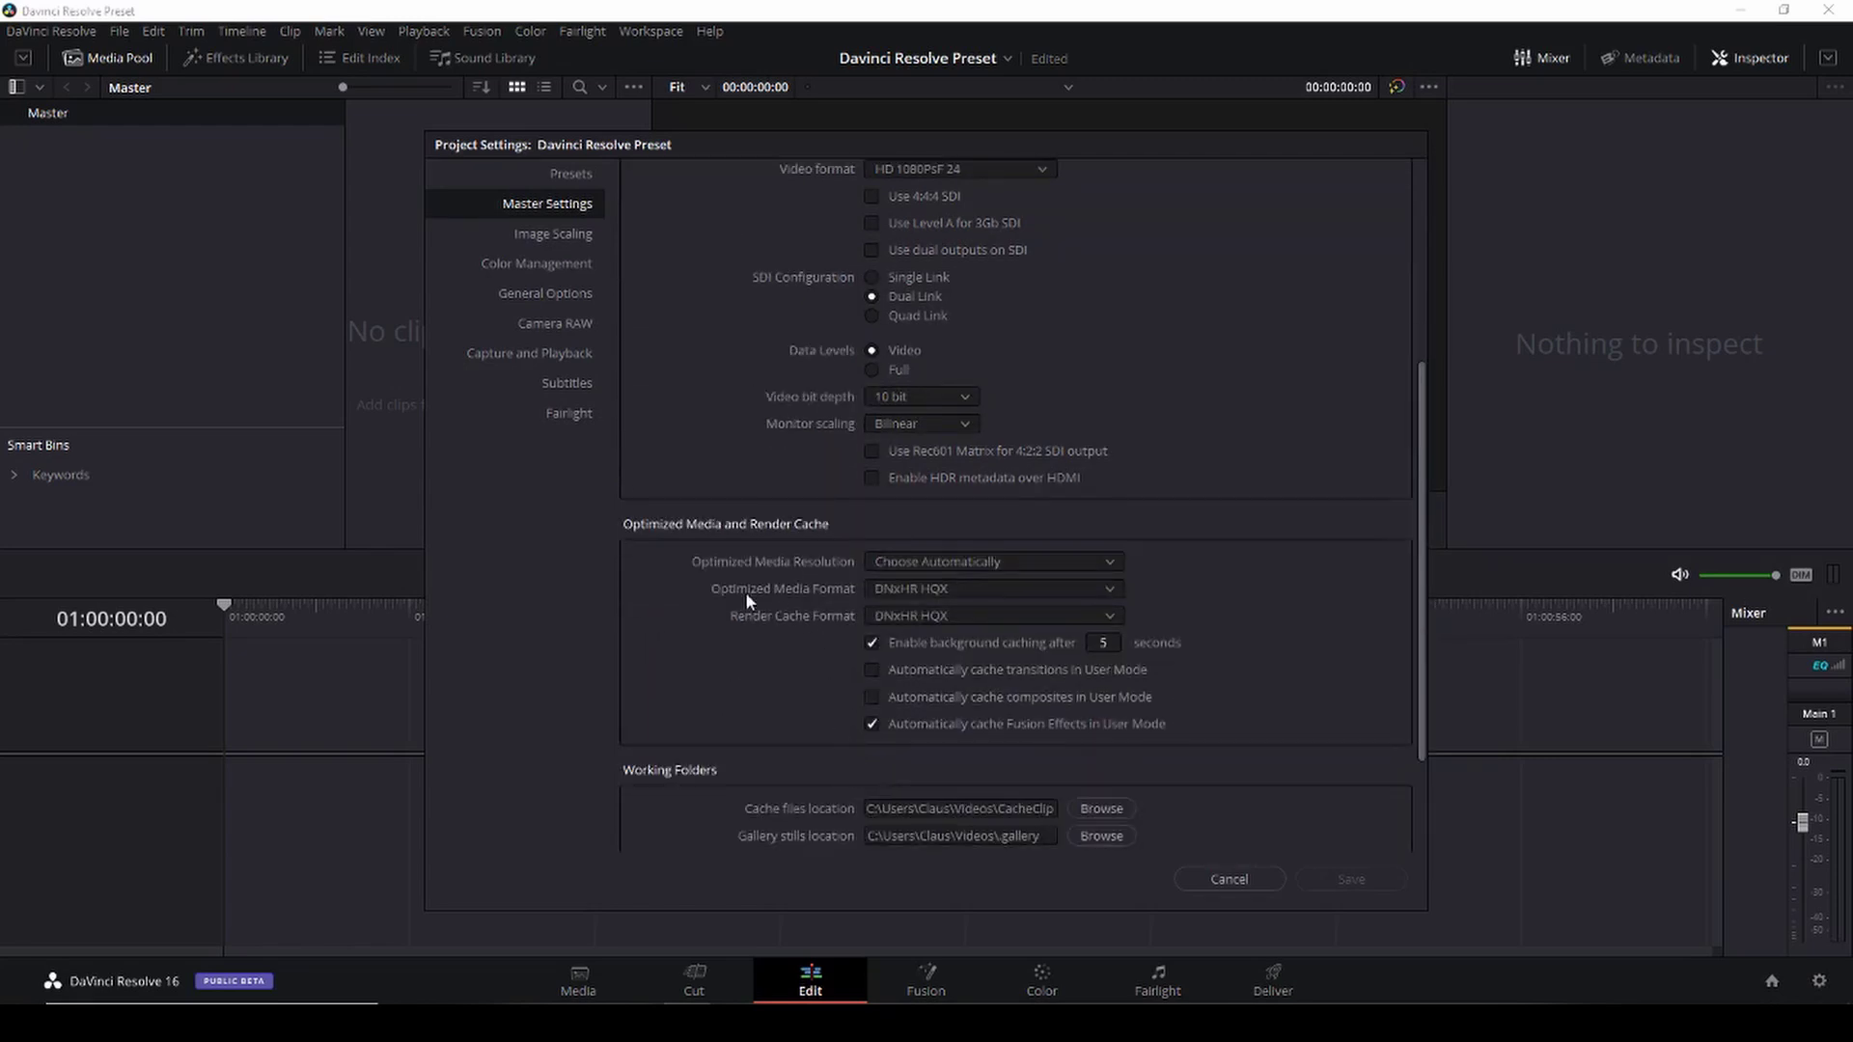
{"action": "left_click", "coordinate": [1110, 589]}
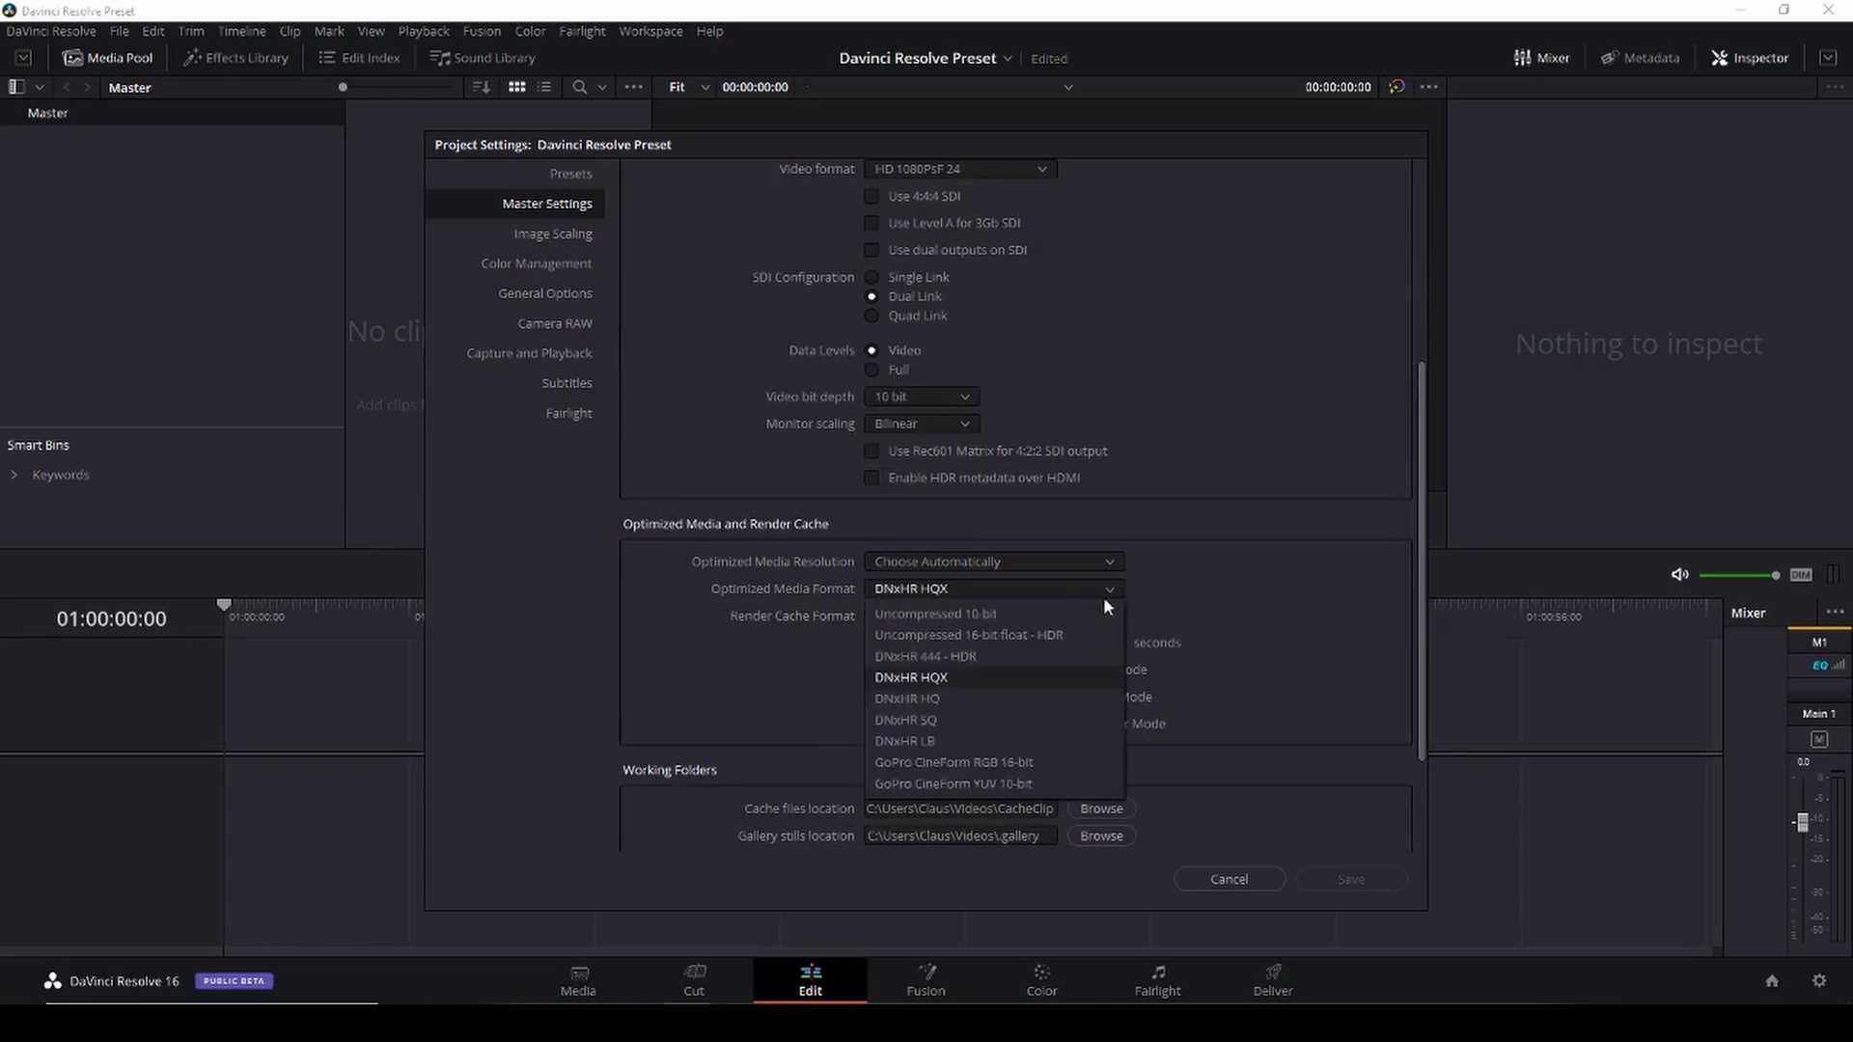
{"action": "left_click", "coordinate": [1052, 694]}
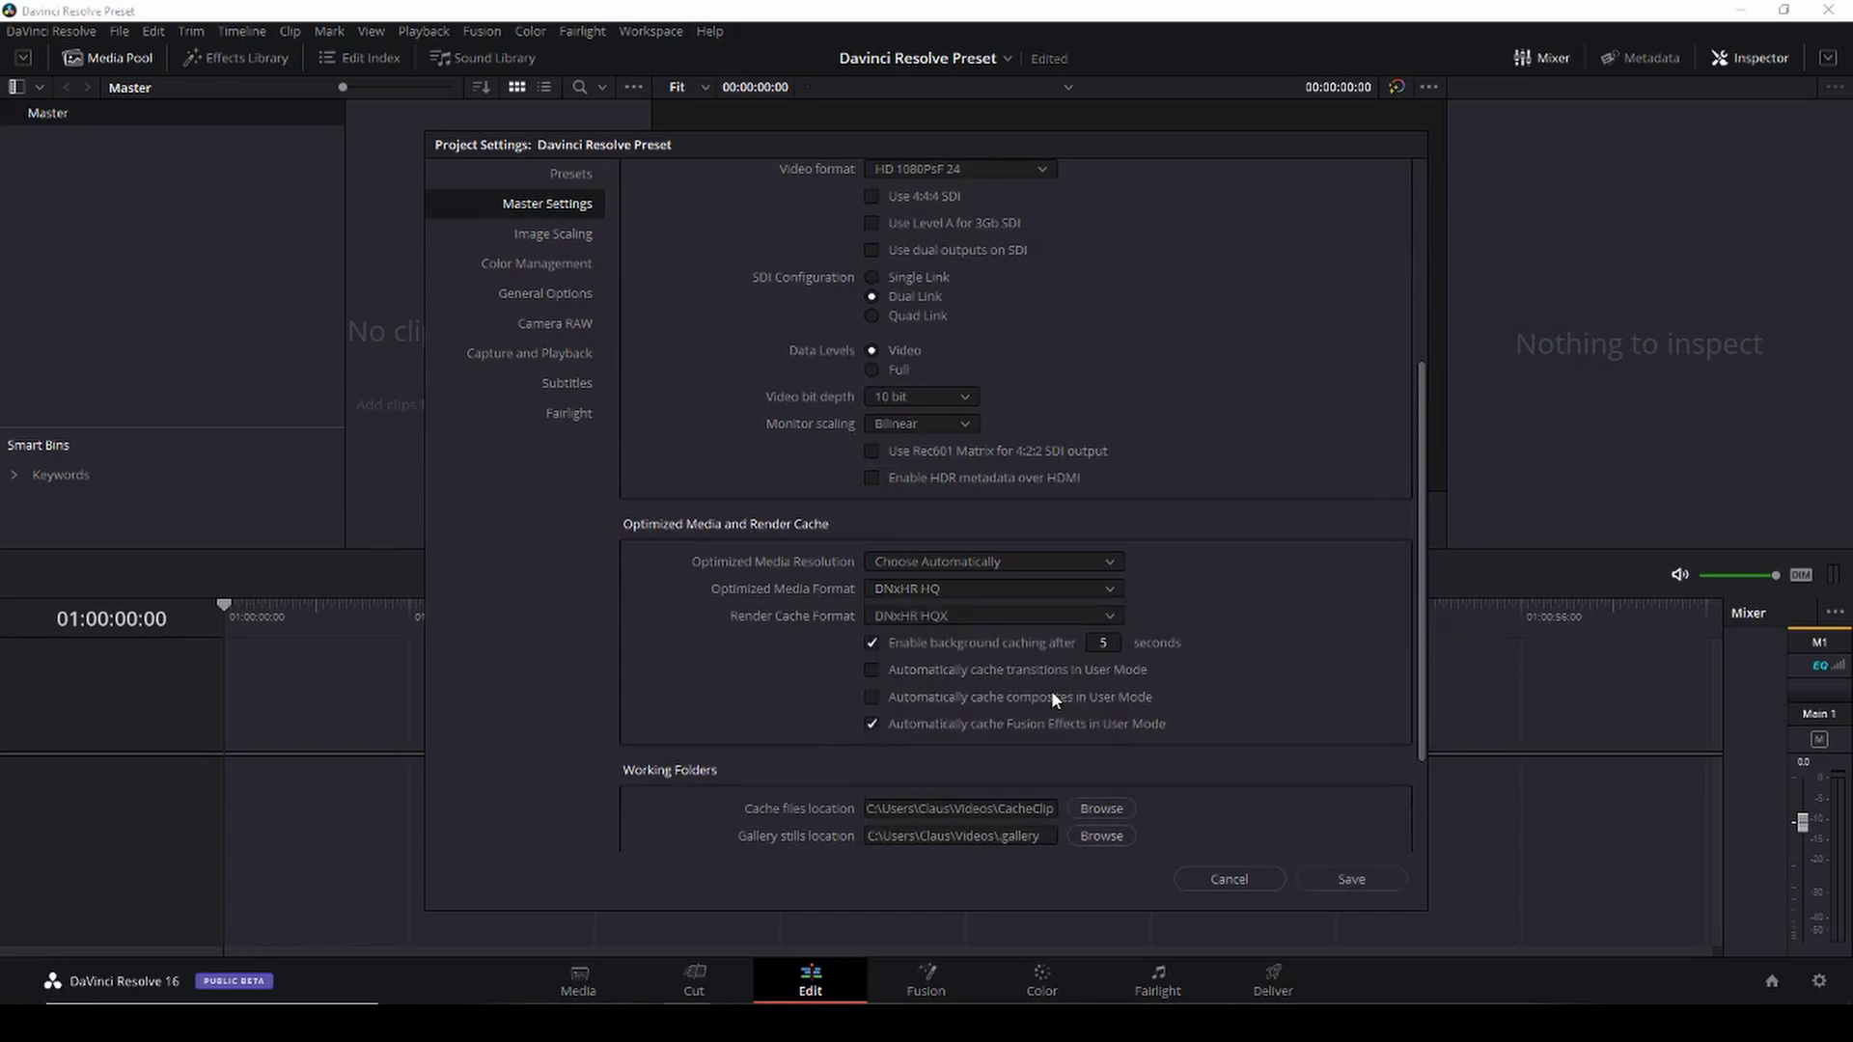
{"action": "left_click", "coordinate": [1074, 617]}
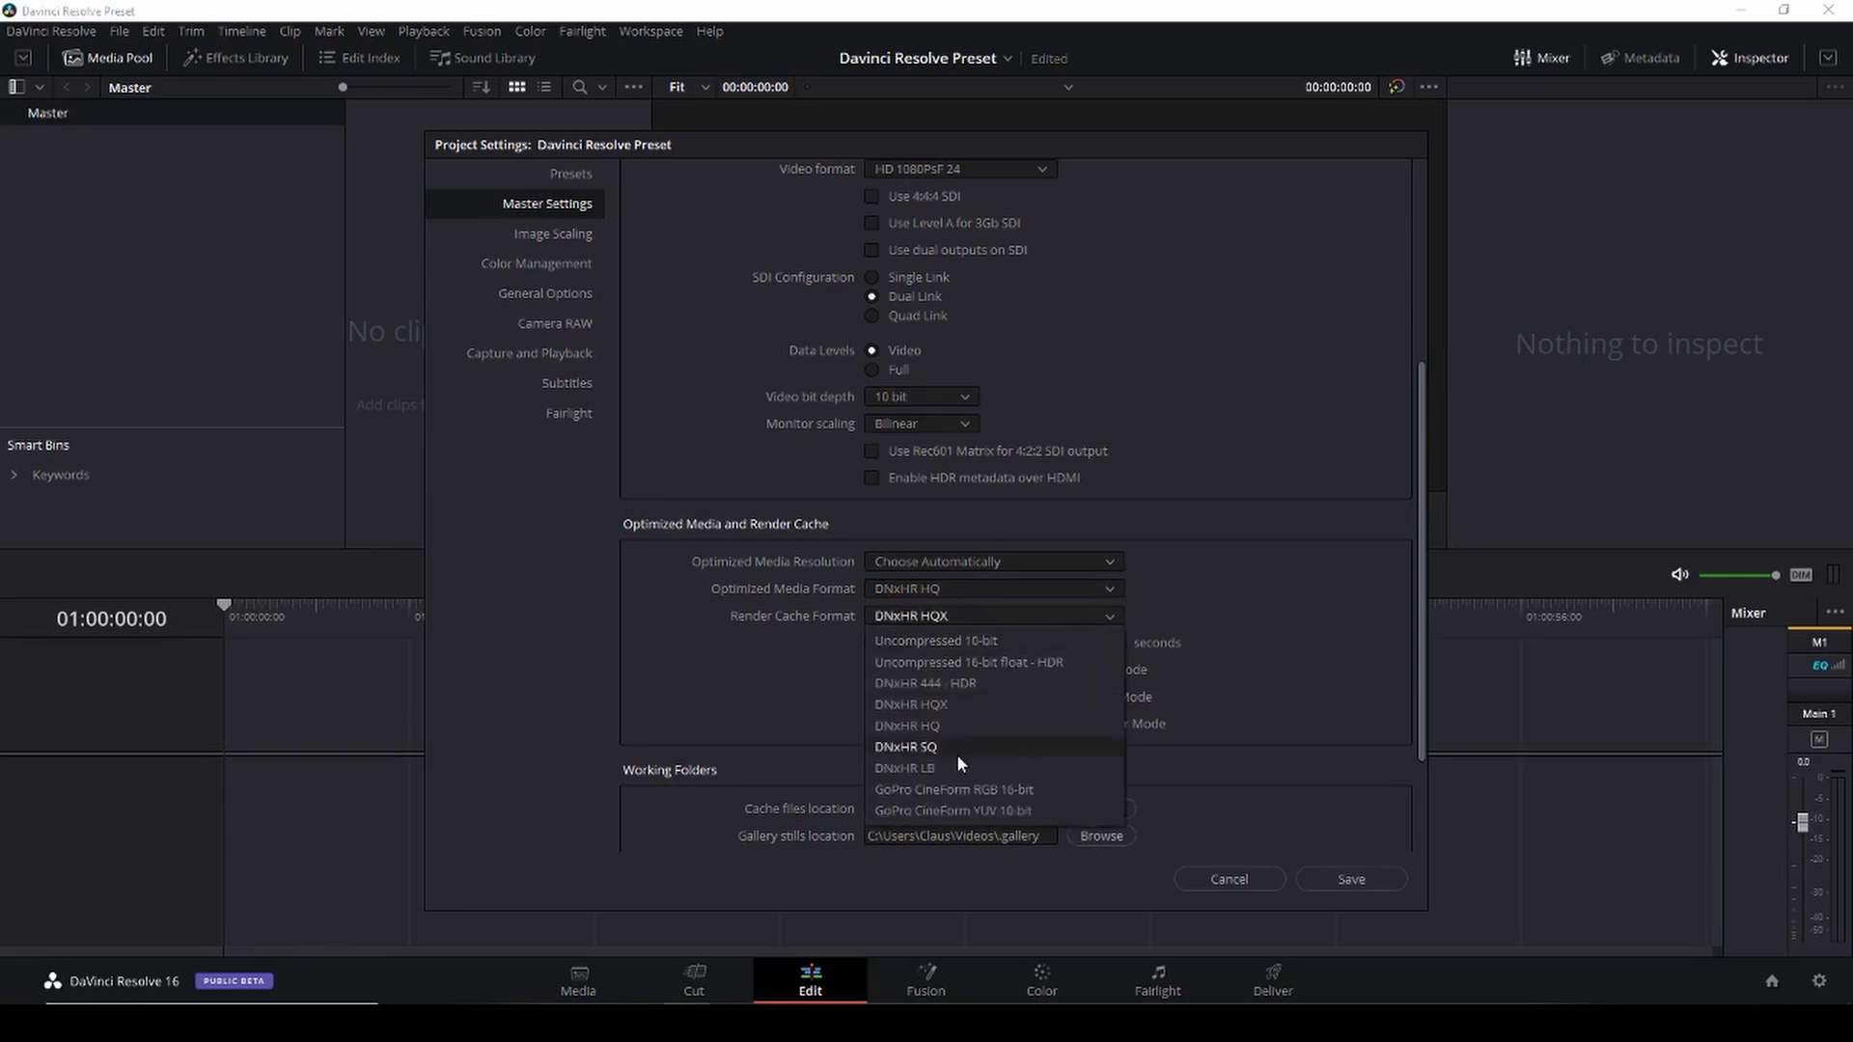
{"action": "left_click", "coordinate": [969, 726]}
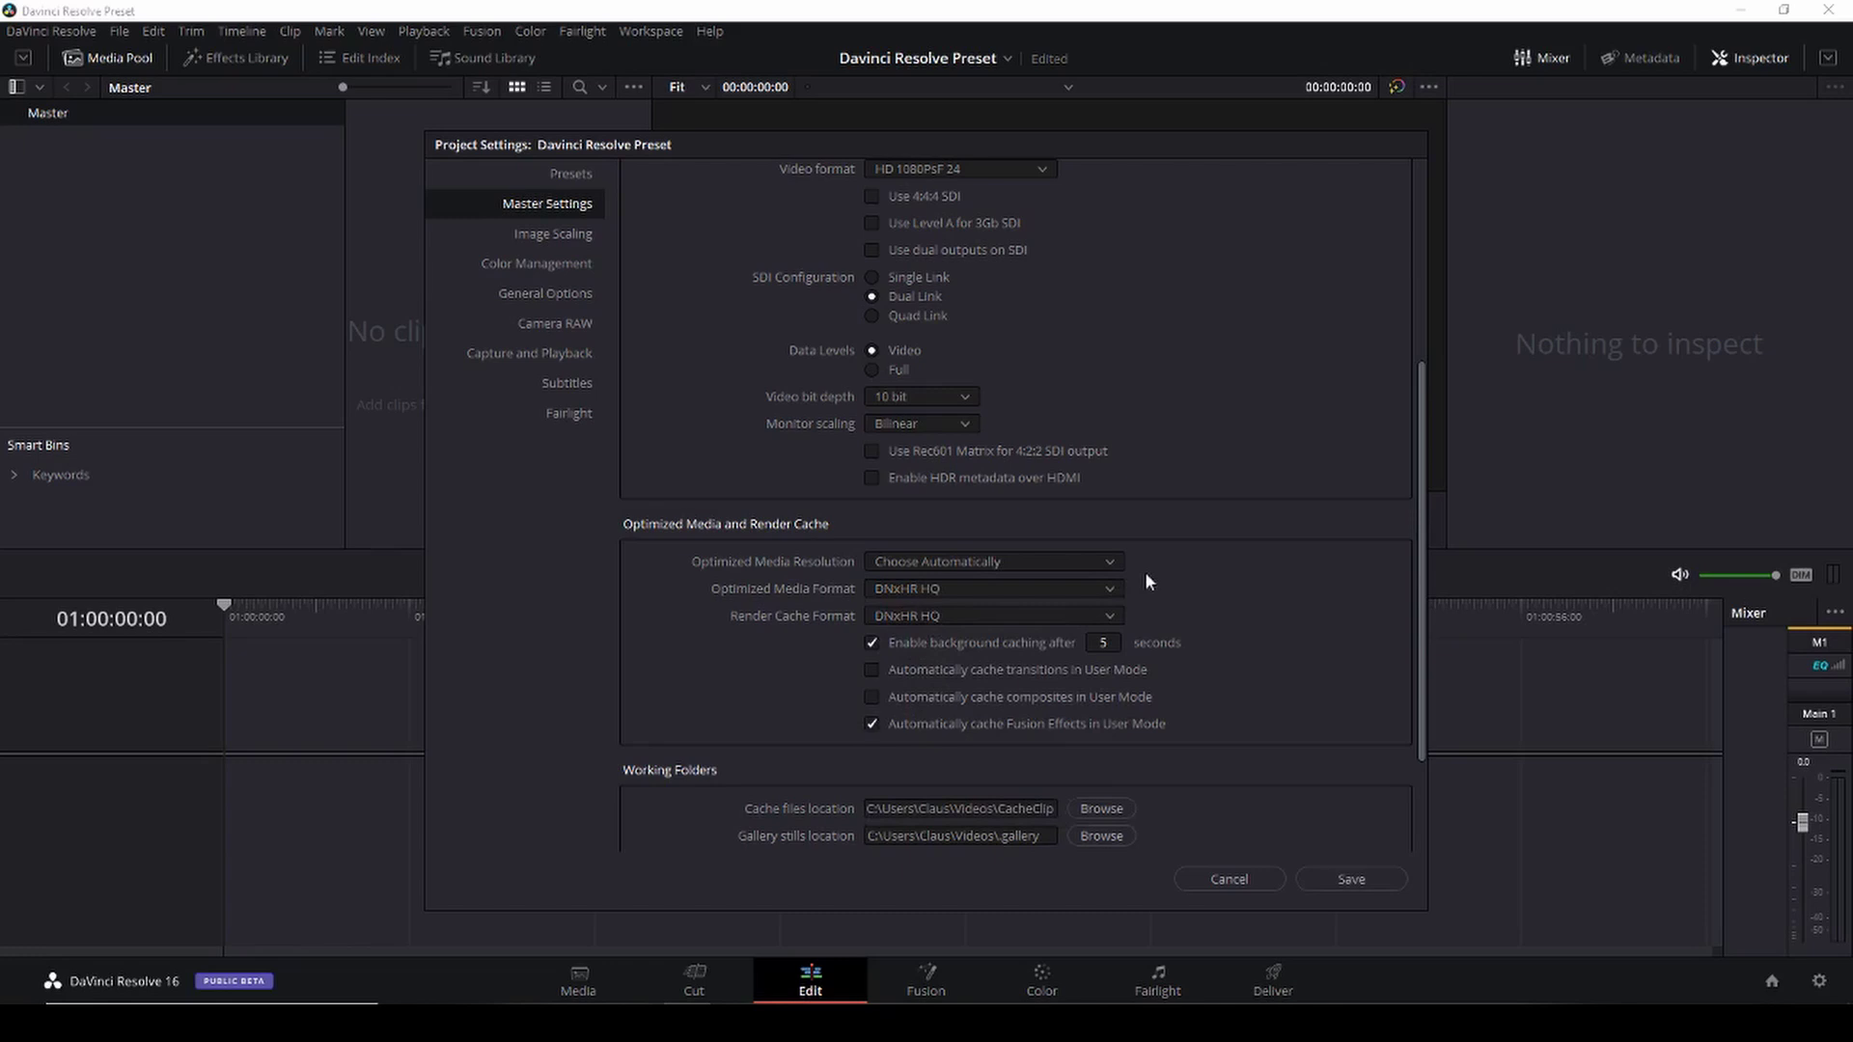
{"action": "scroll", "coordinate": [1217, 603], "scroll_direction": "down", "scroll_amount": 1}
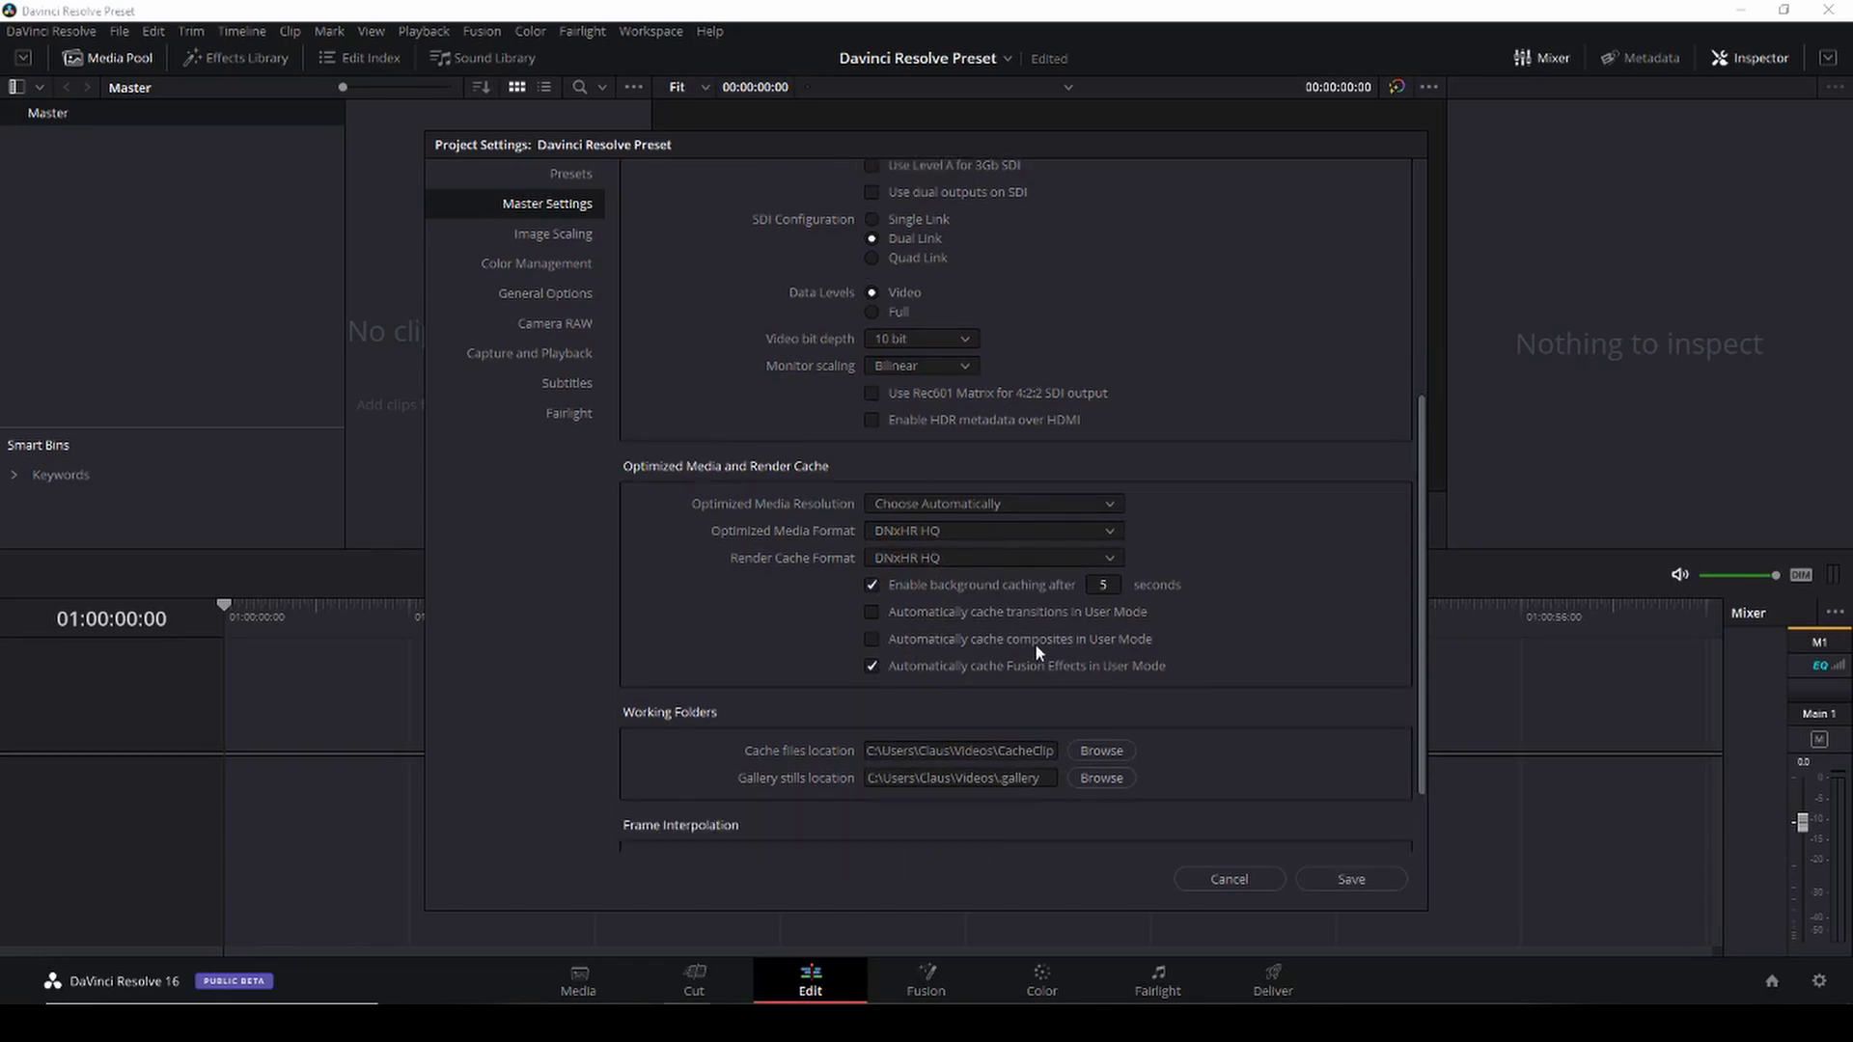
{"action": "scroll", "coordinate": [1212, 714], "scroll_direction": "up", "scroll_amount": 5}
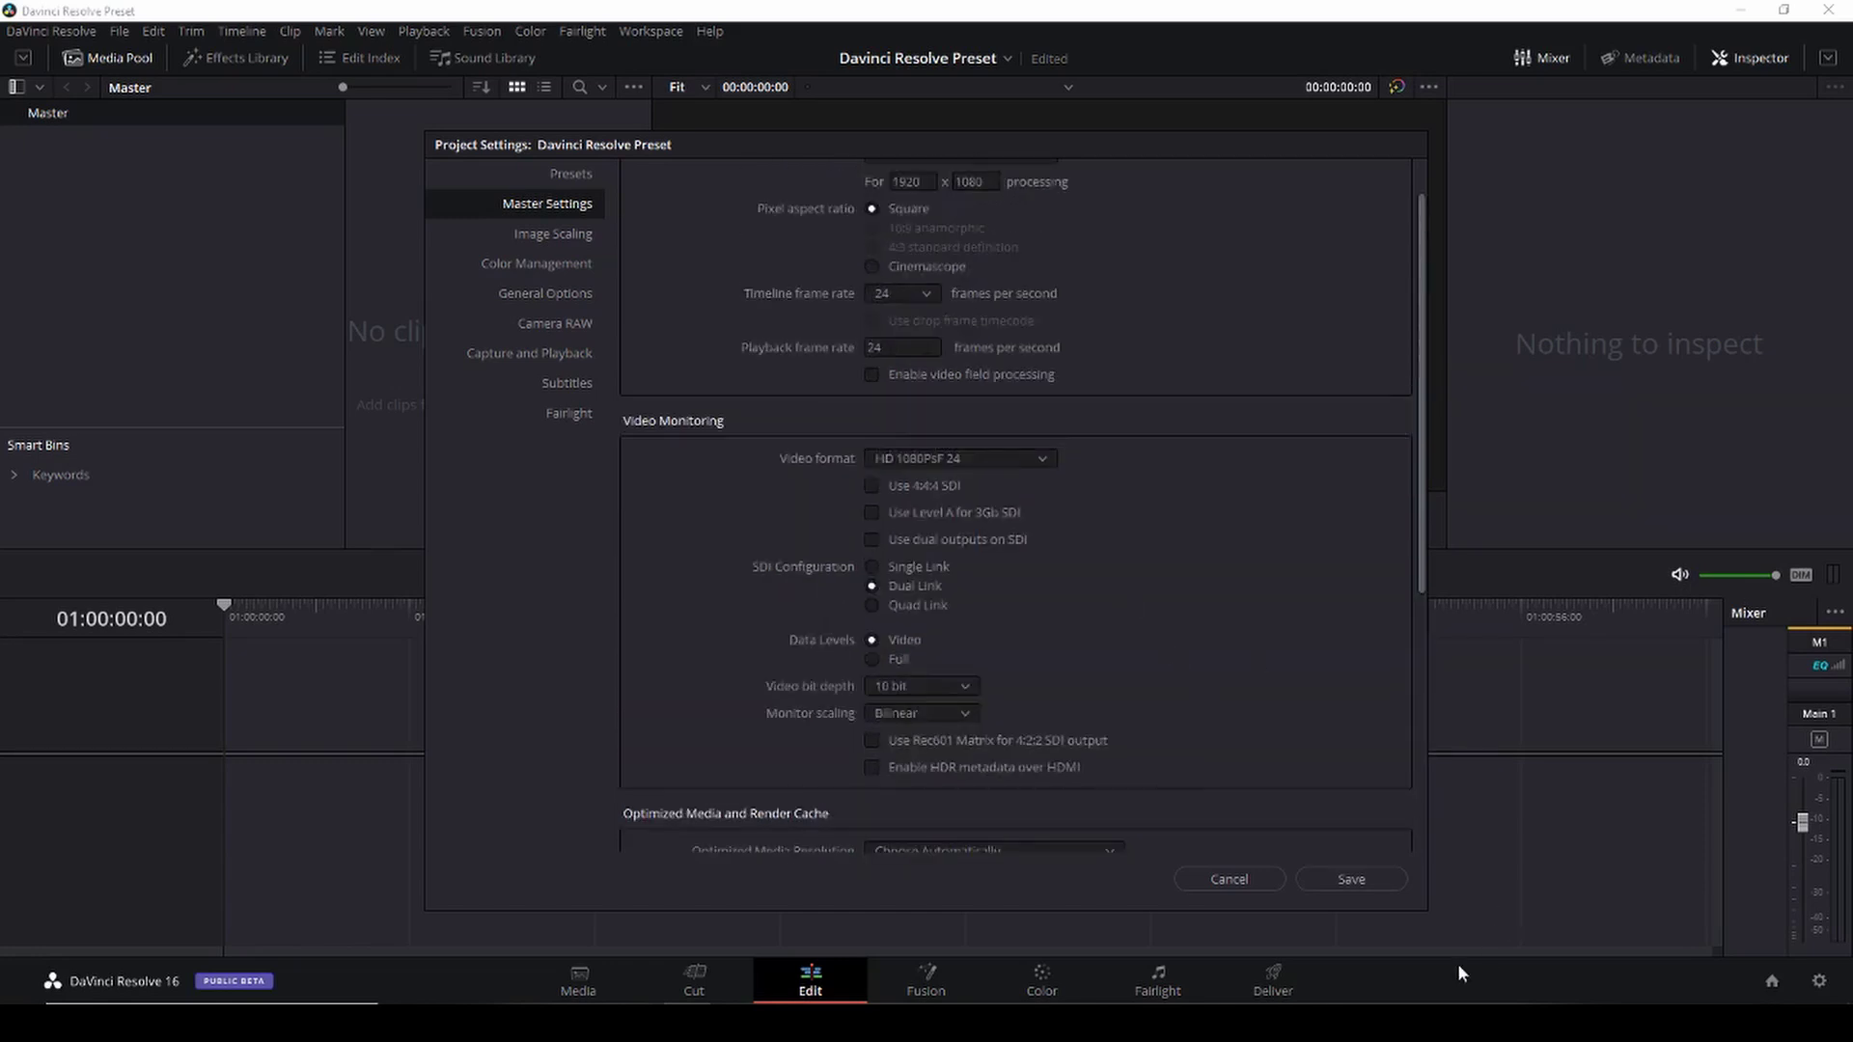
{"action": "left_click", "coordinate": [1368, 878]}
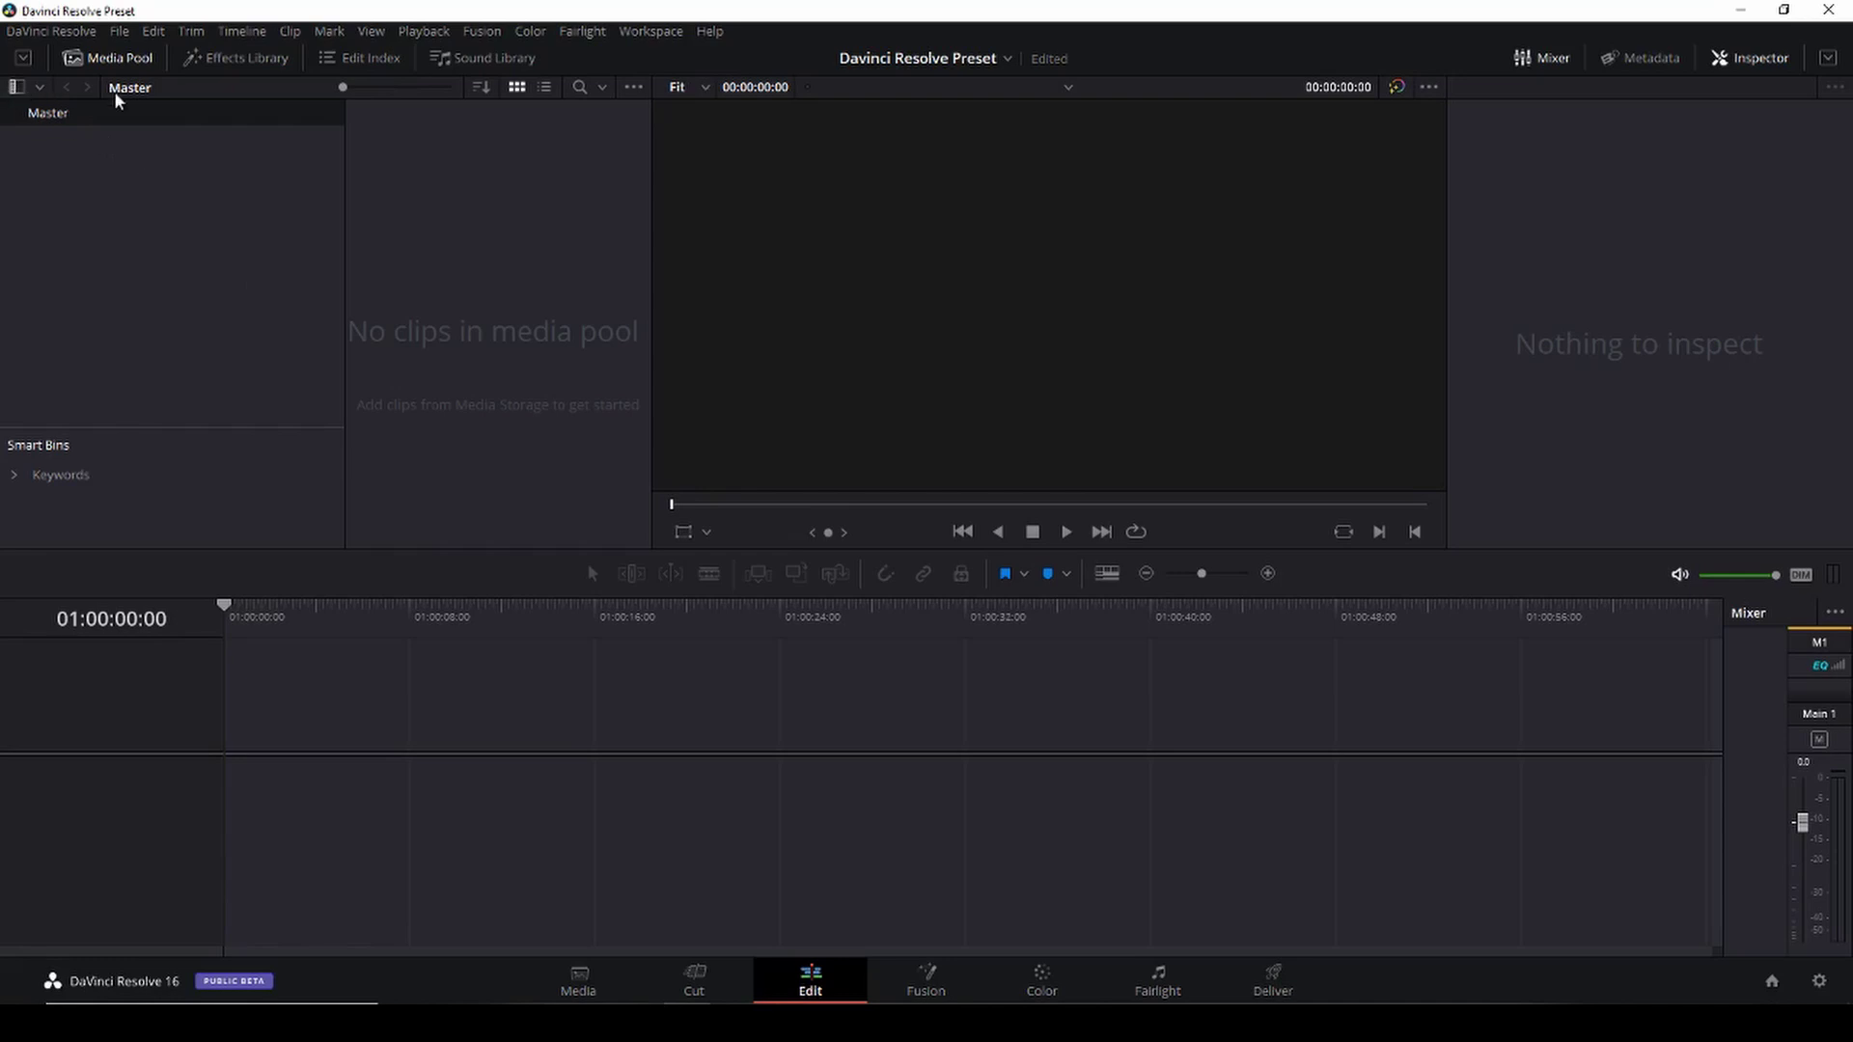
Import 'lower third danish filmmaker' and 'Far film final' from the desktop into the Media Pool.
{"action": "left_click", "coordinate": [17, 87]}
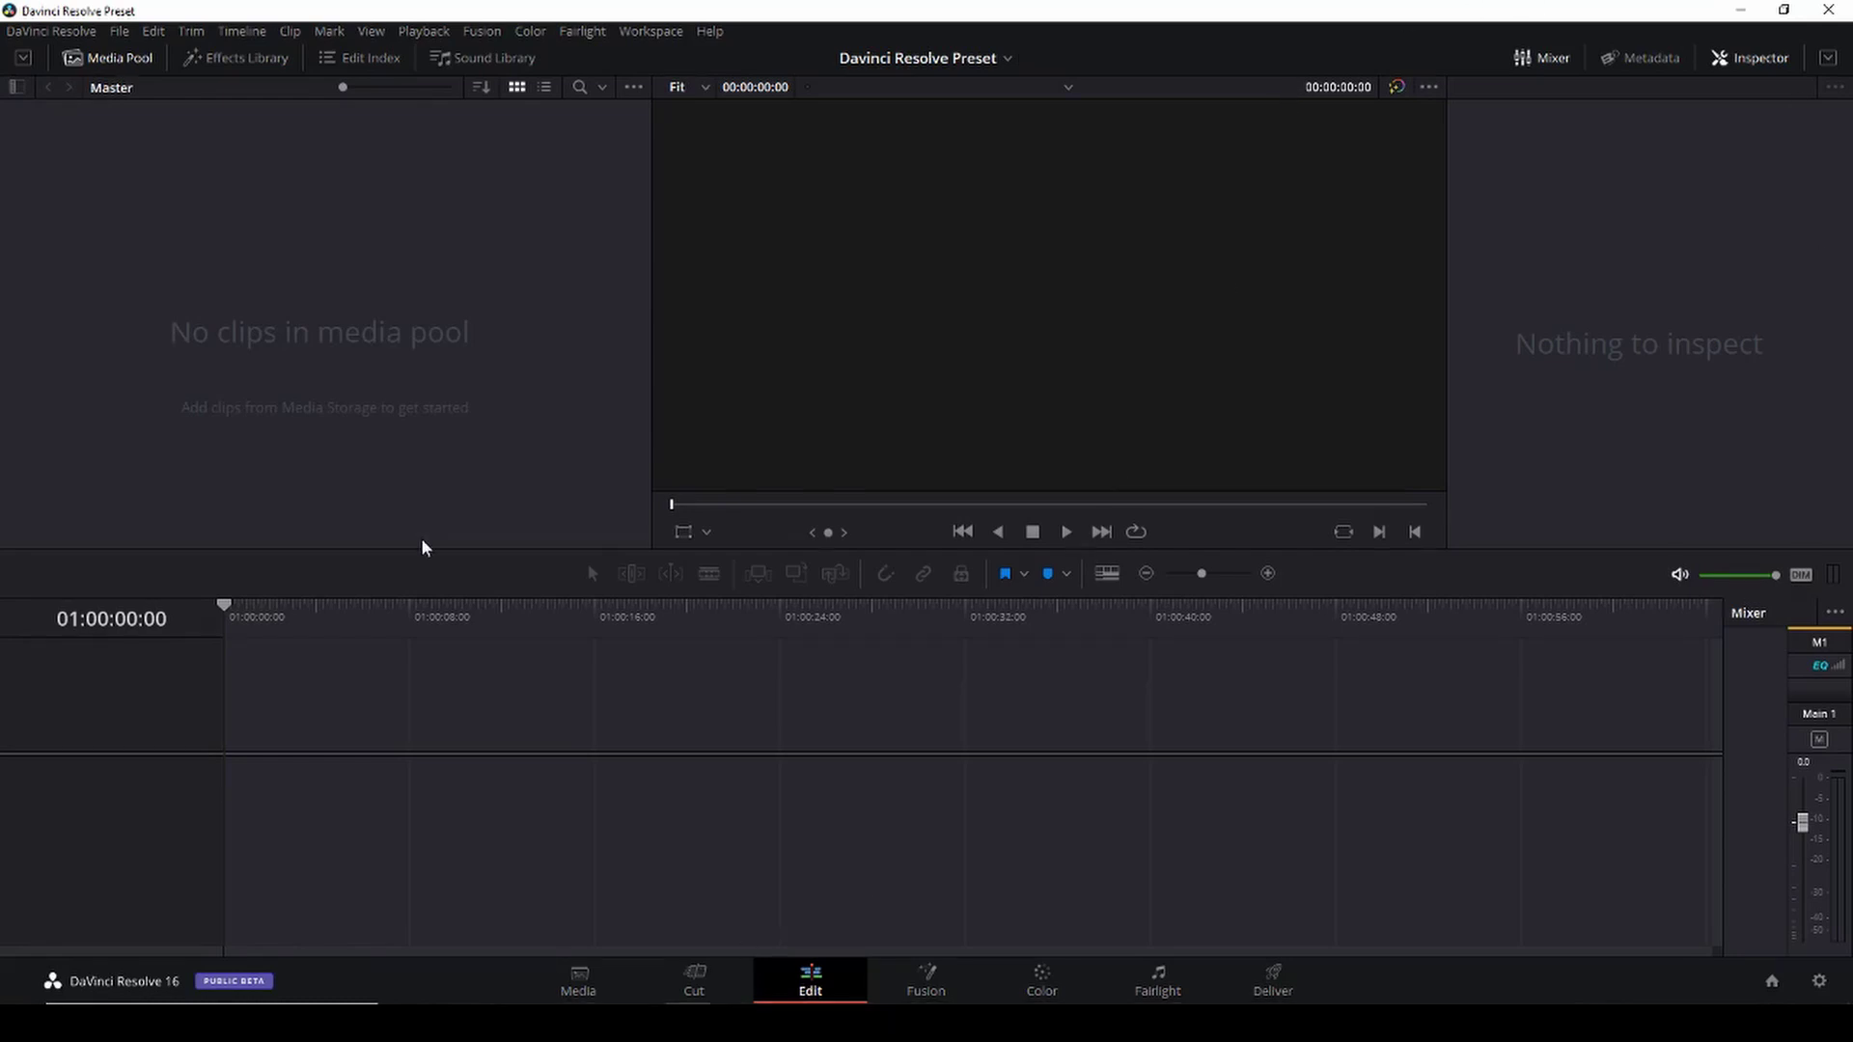
{"action": "key", "text": "super+d"}
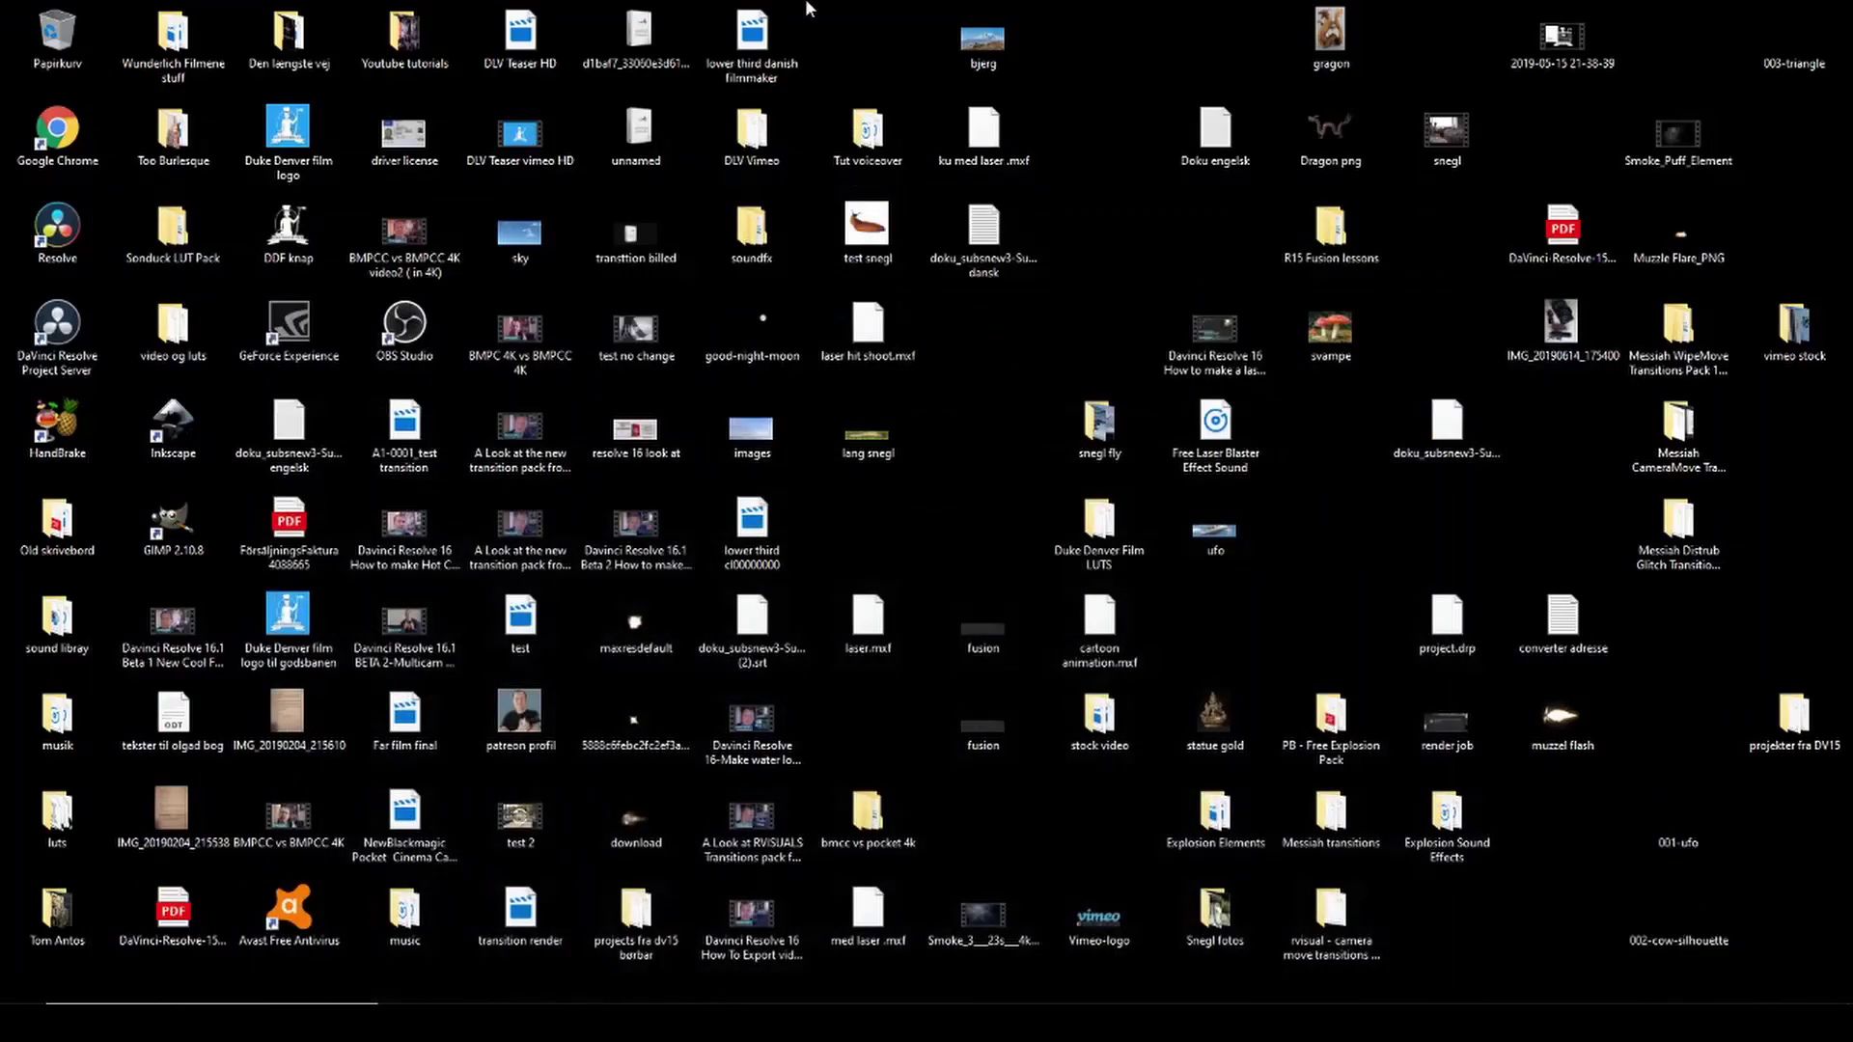
{"action": "left_click", "coordinate": [693, 994]}
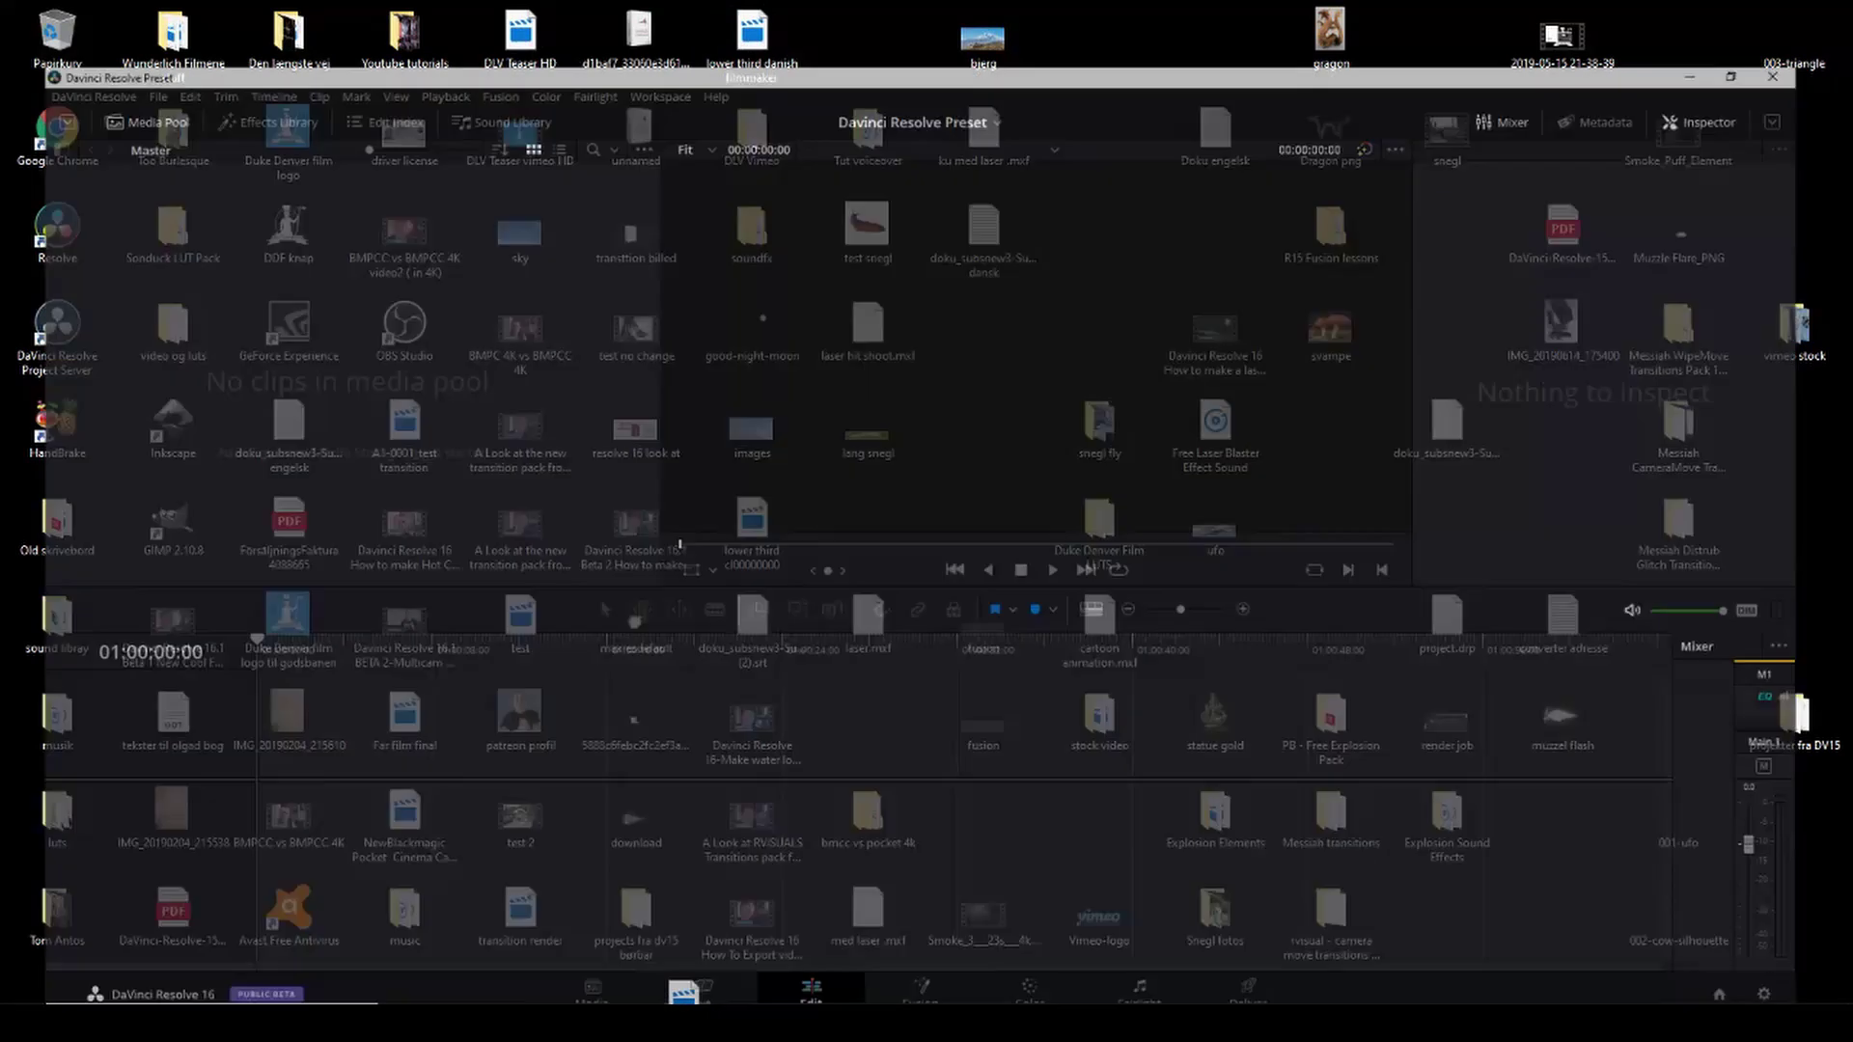
{"action": "left_click_drag", "start_coordinate": [686, 995], "coordinate": [323, 403]}
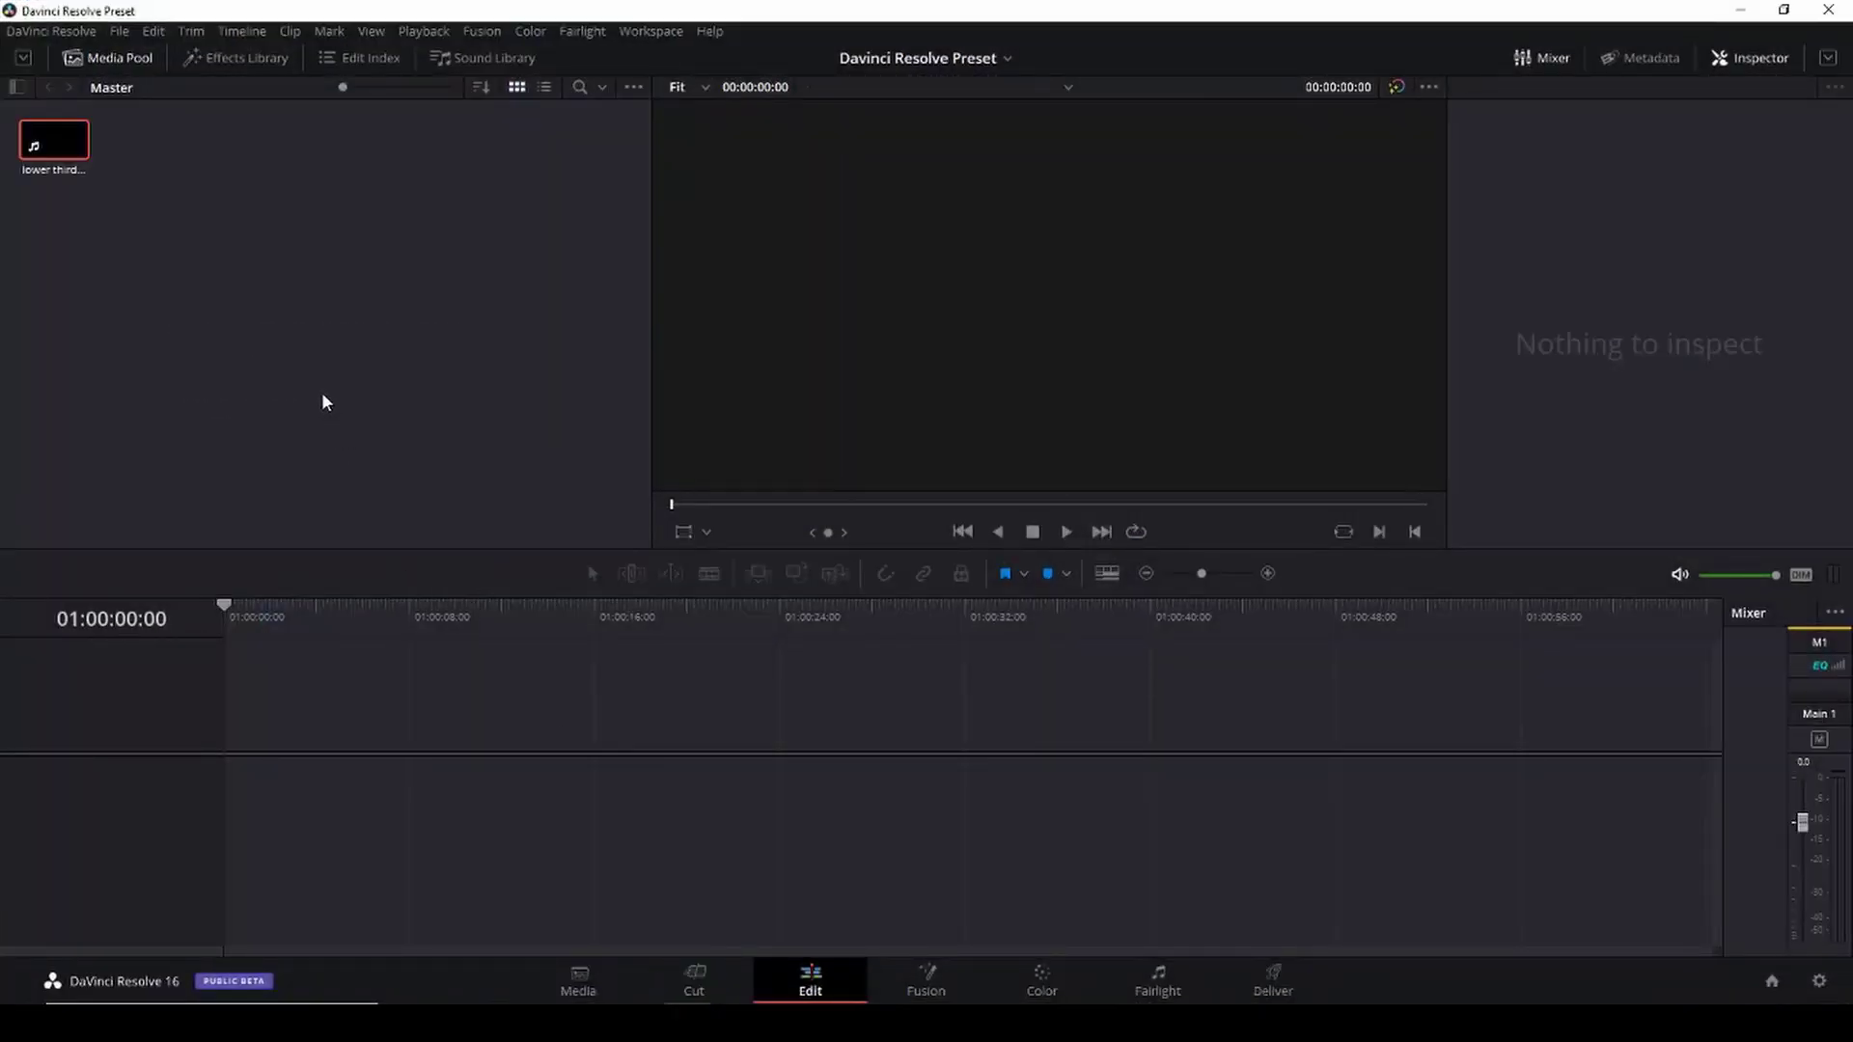
{"action": "left_click", "coordinate": [695, 1004]}
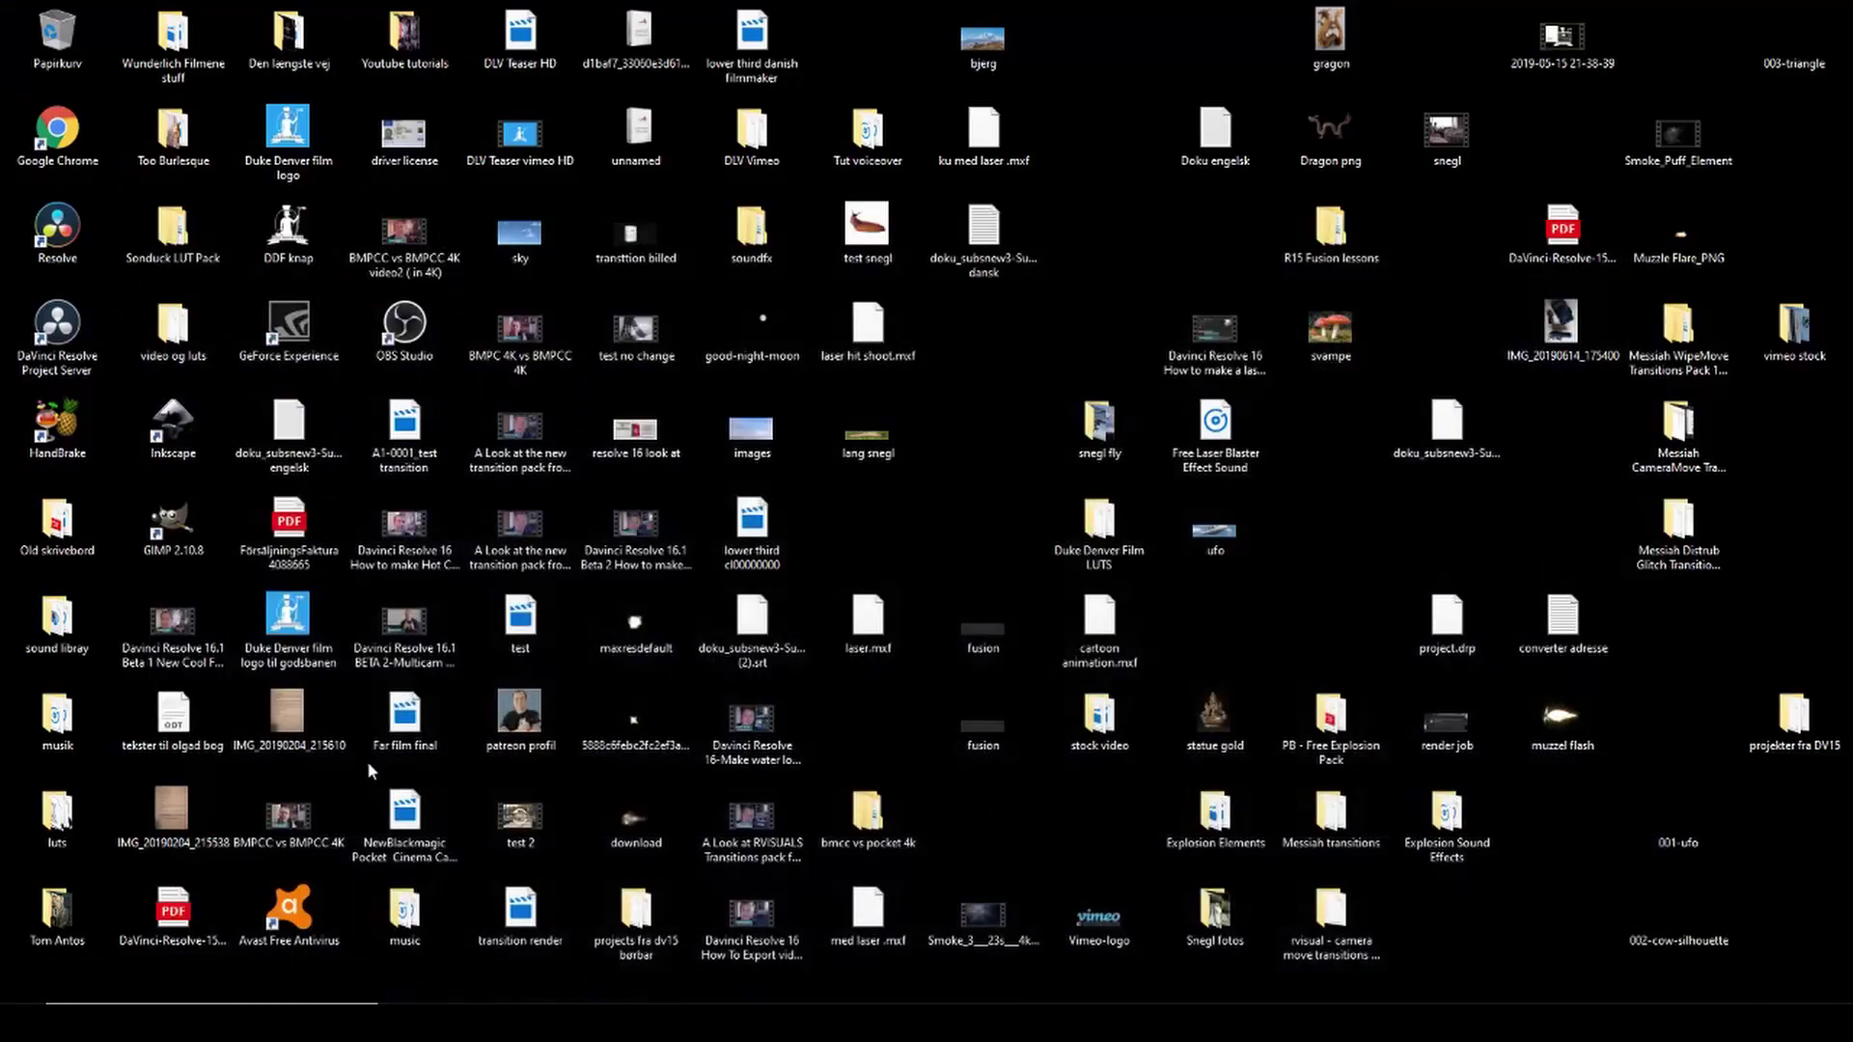
{"action": "left_click_drag", "start_coordinate": [402, 732], "coordinate": [415, 440]}
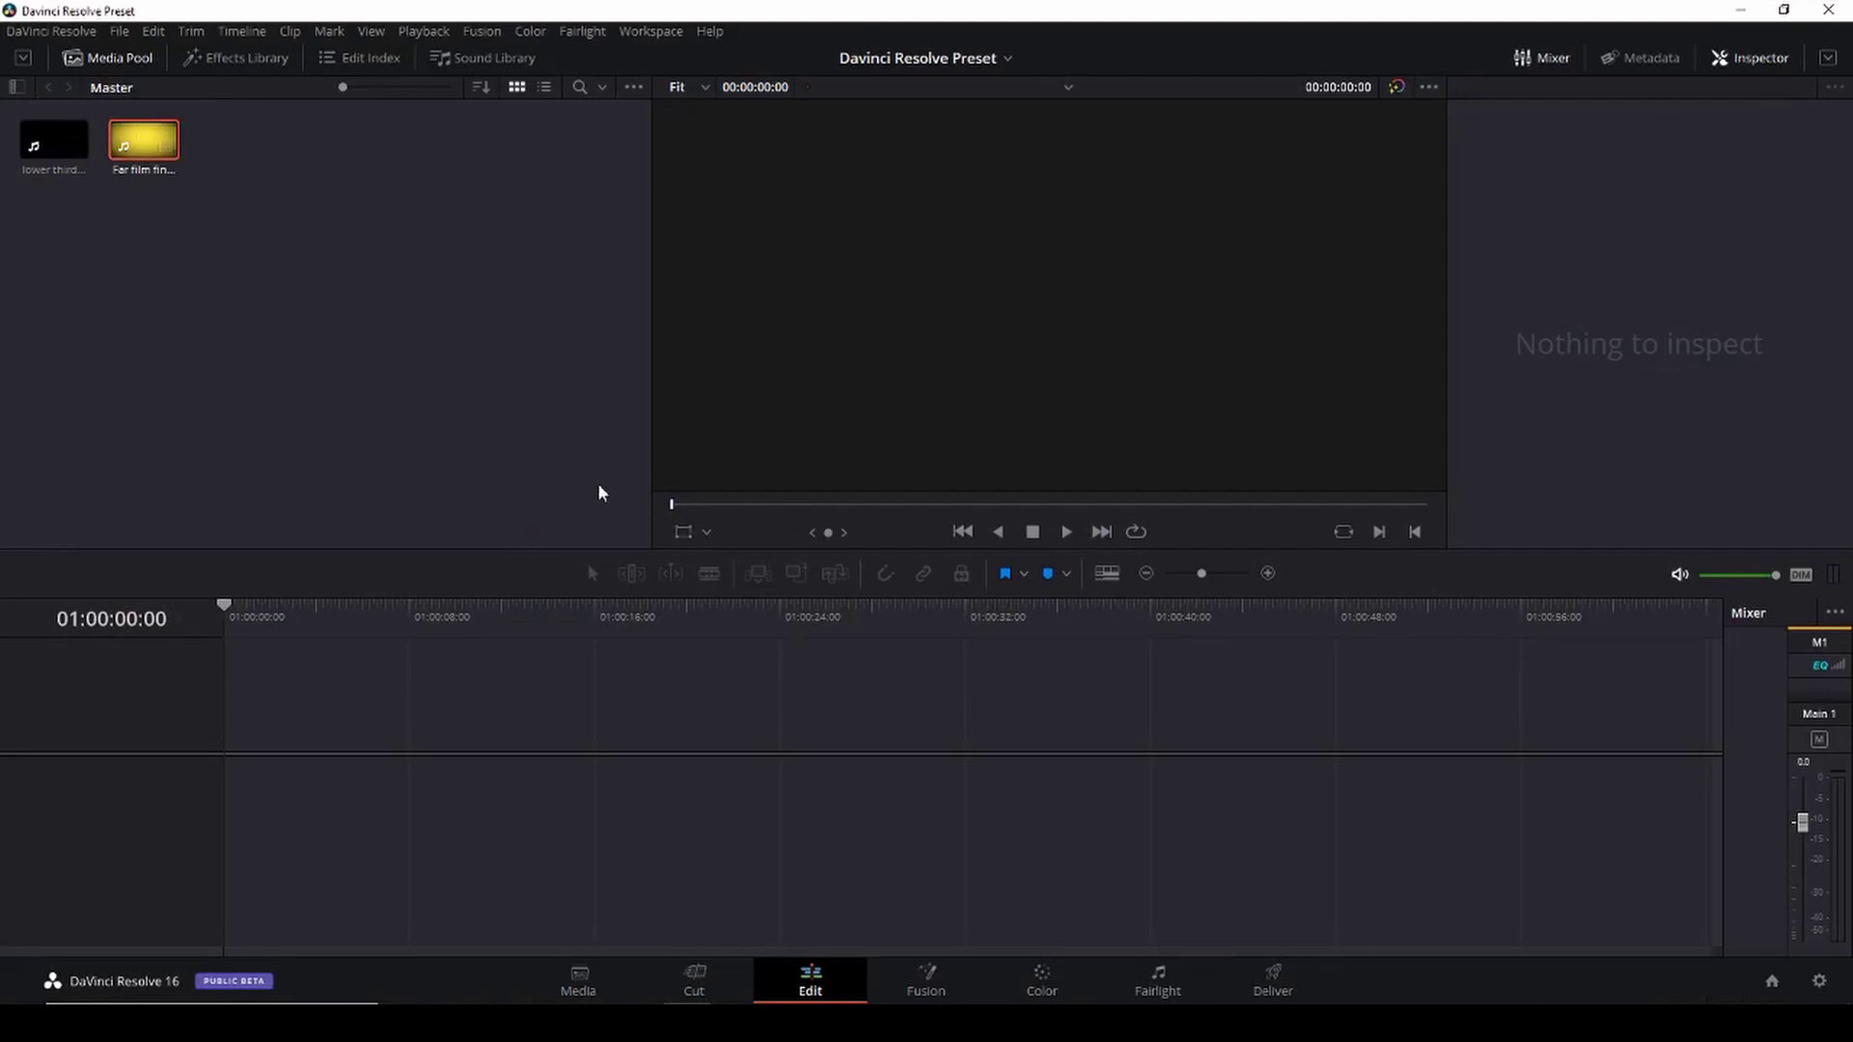
Preview Far film final and the lower third clip in the source viewer, then return to the timeline.
{"action": "double_click", "coordinate": [129, 153]}
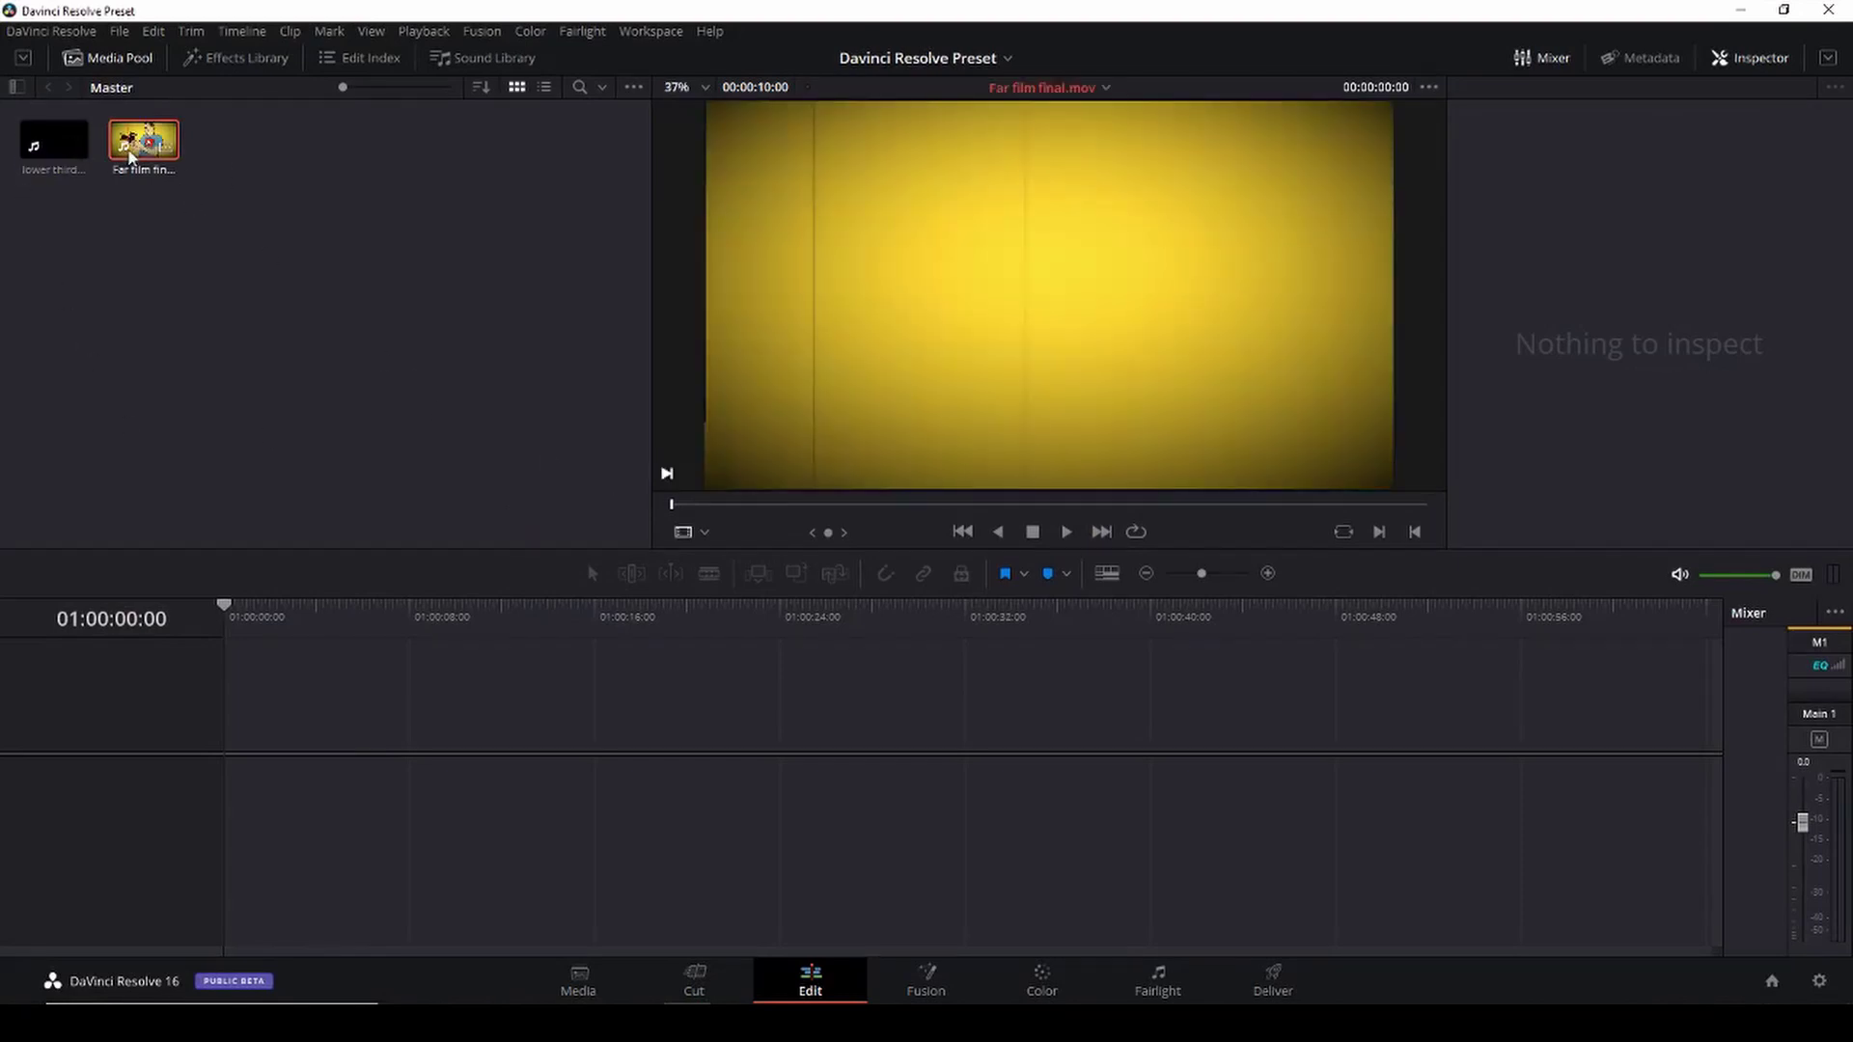
{"action": "key", "text": "space"}
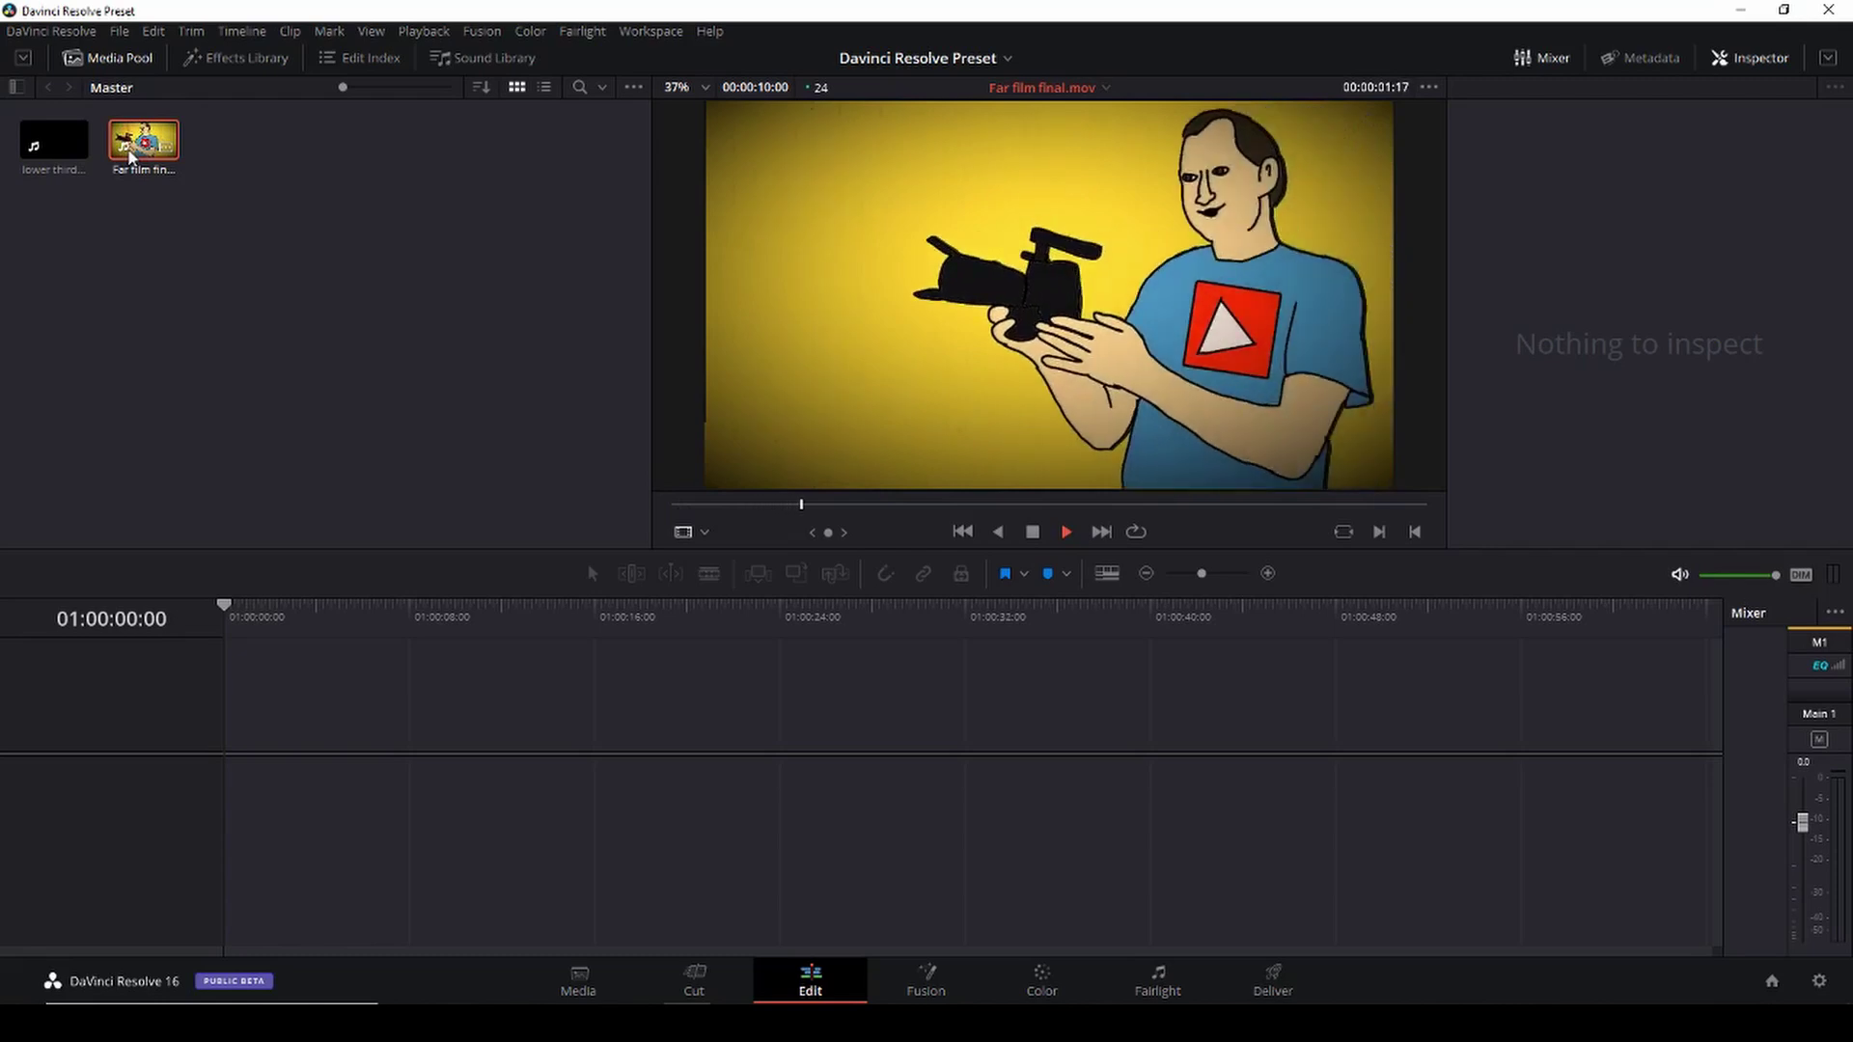
{"action": "key", "text": "space"}
{"action": "double_click", "coordinate": [43, 150]}
{"action": "key", "text": "space"}
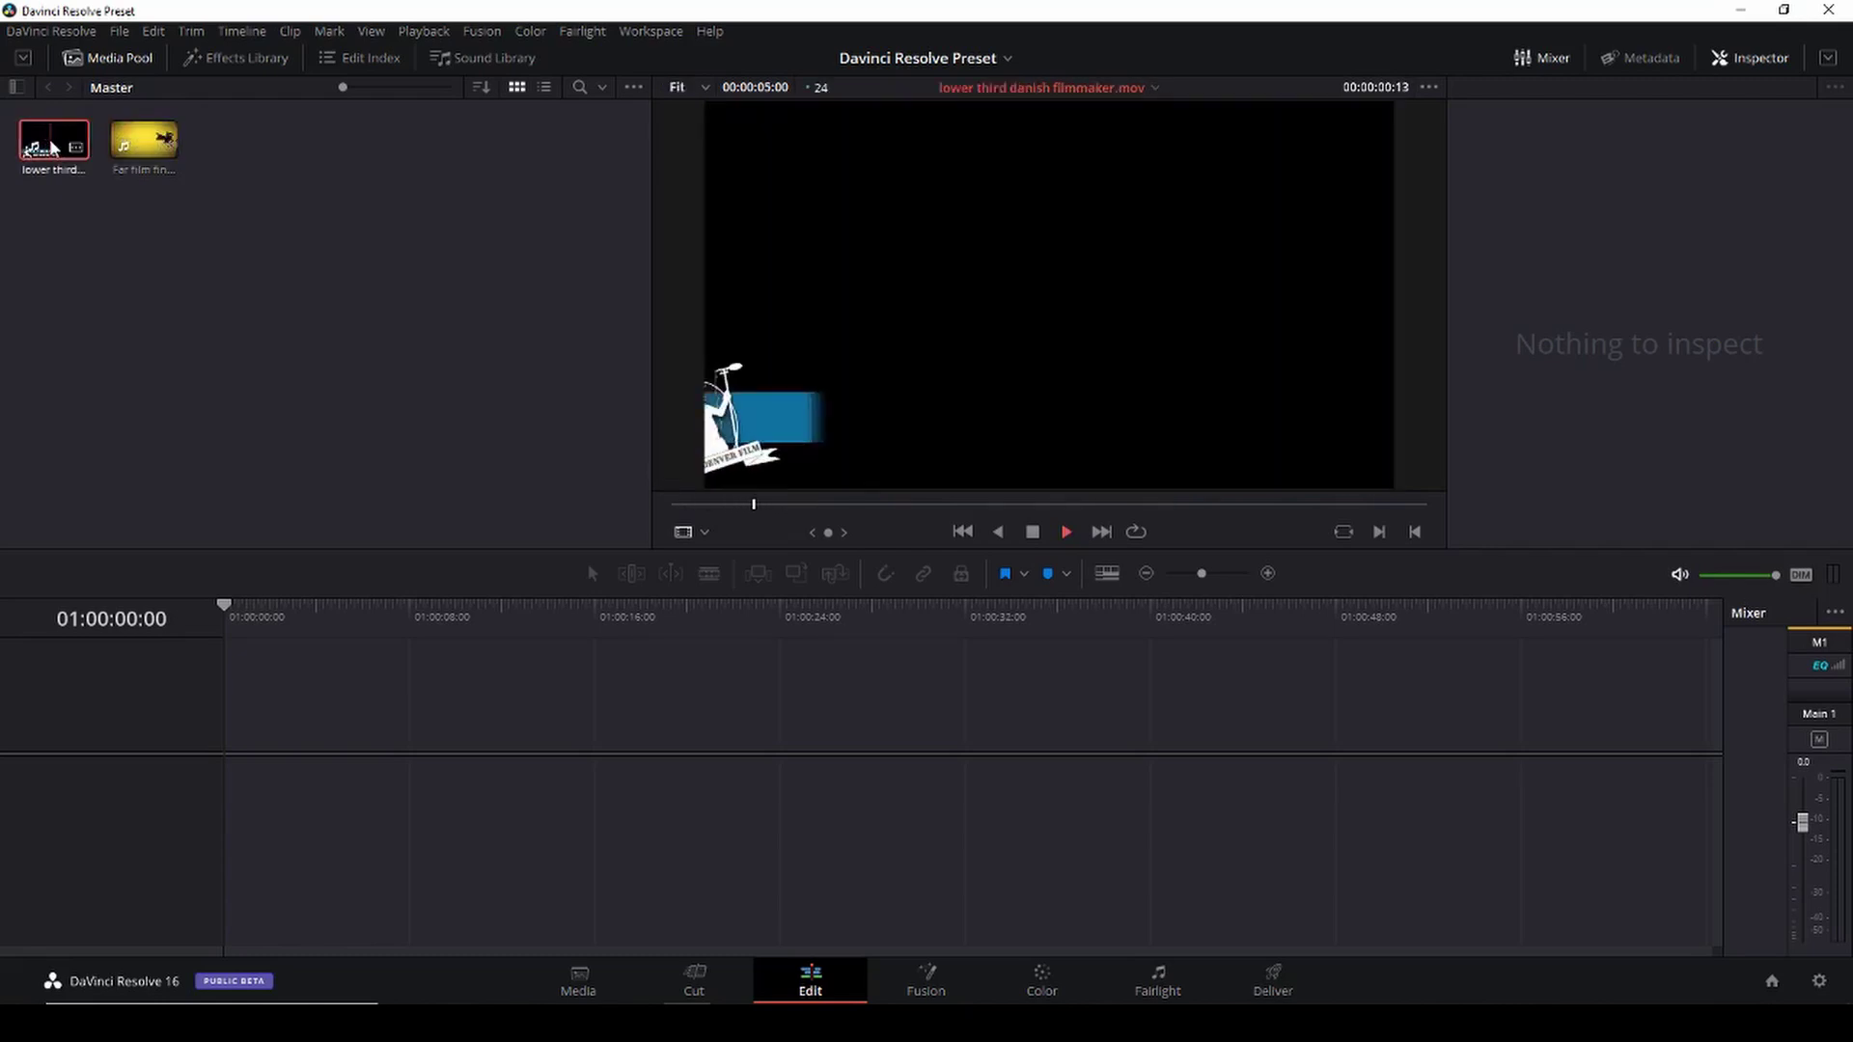
{"action": "key", "text": "space"}
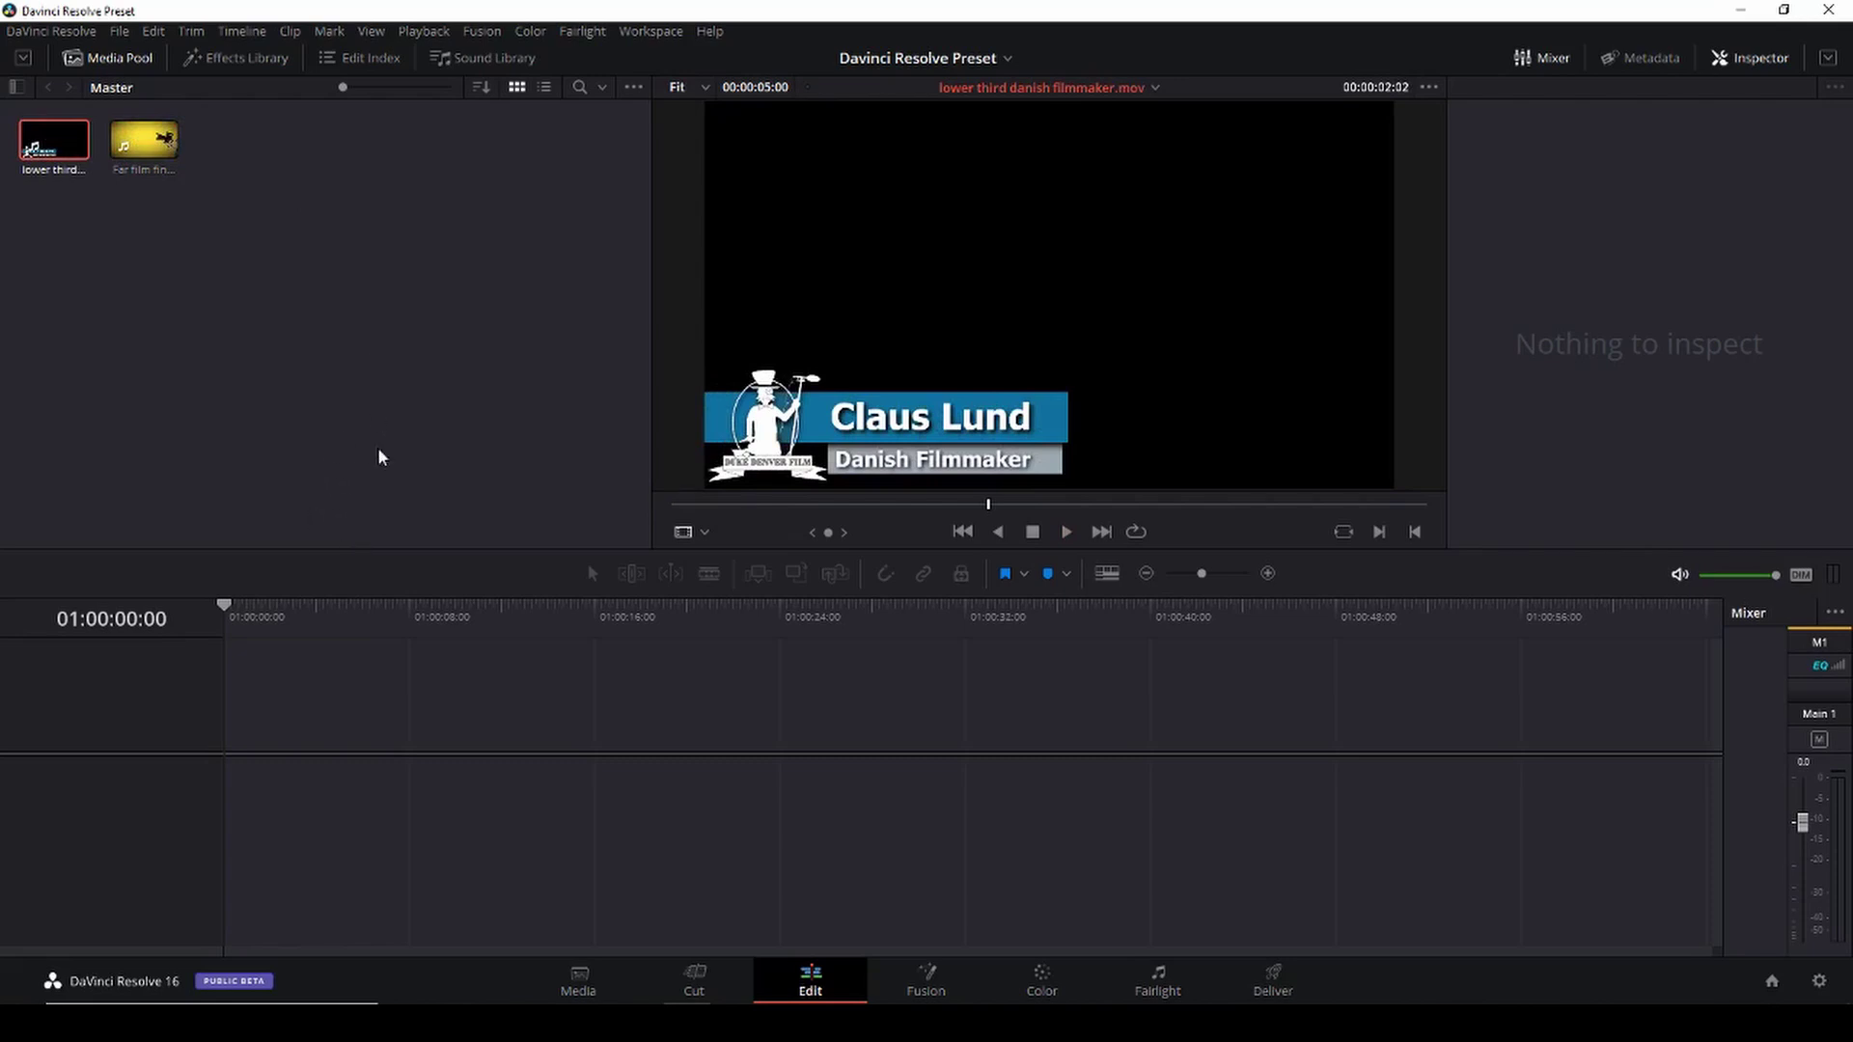
{"action": "left_click", "coordinate": [224, 604]}
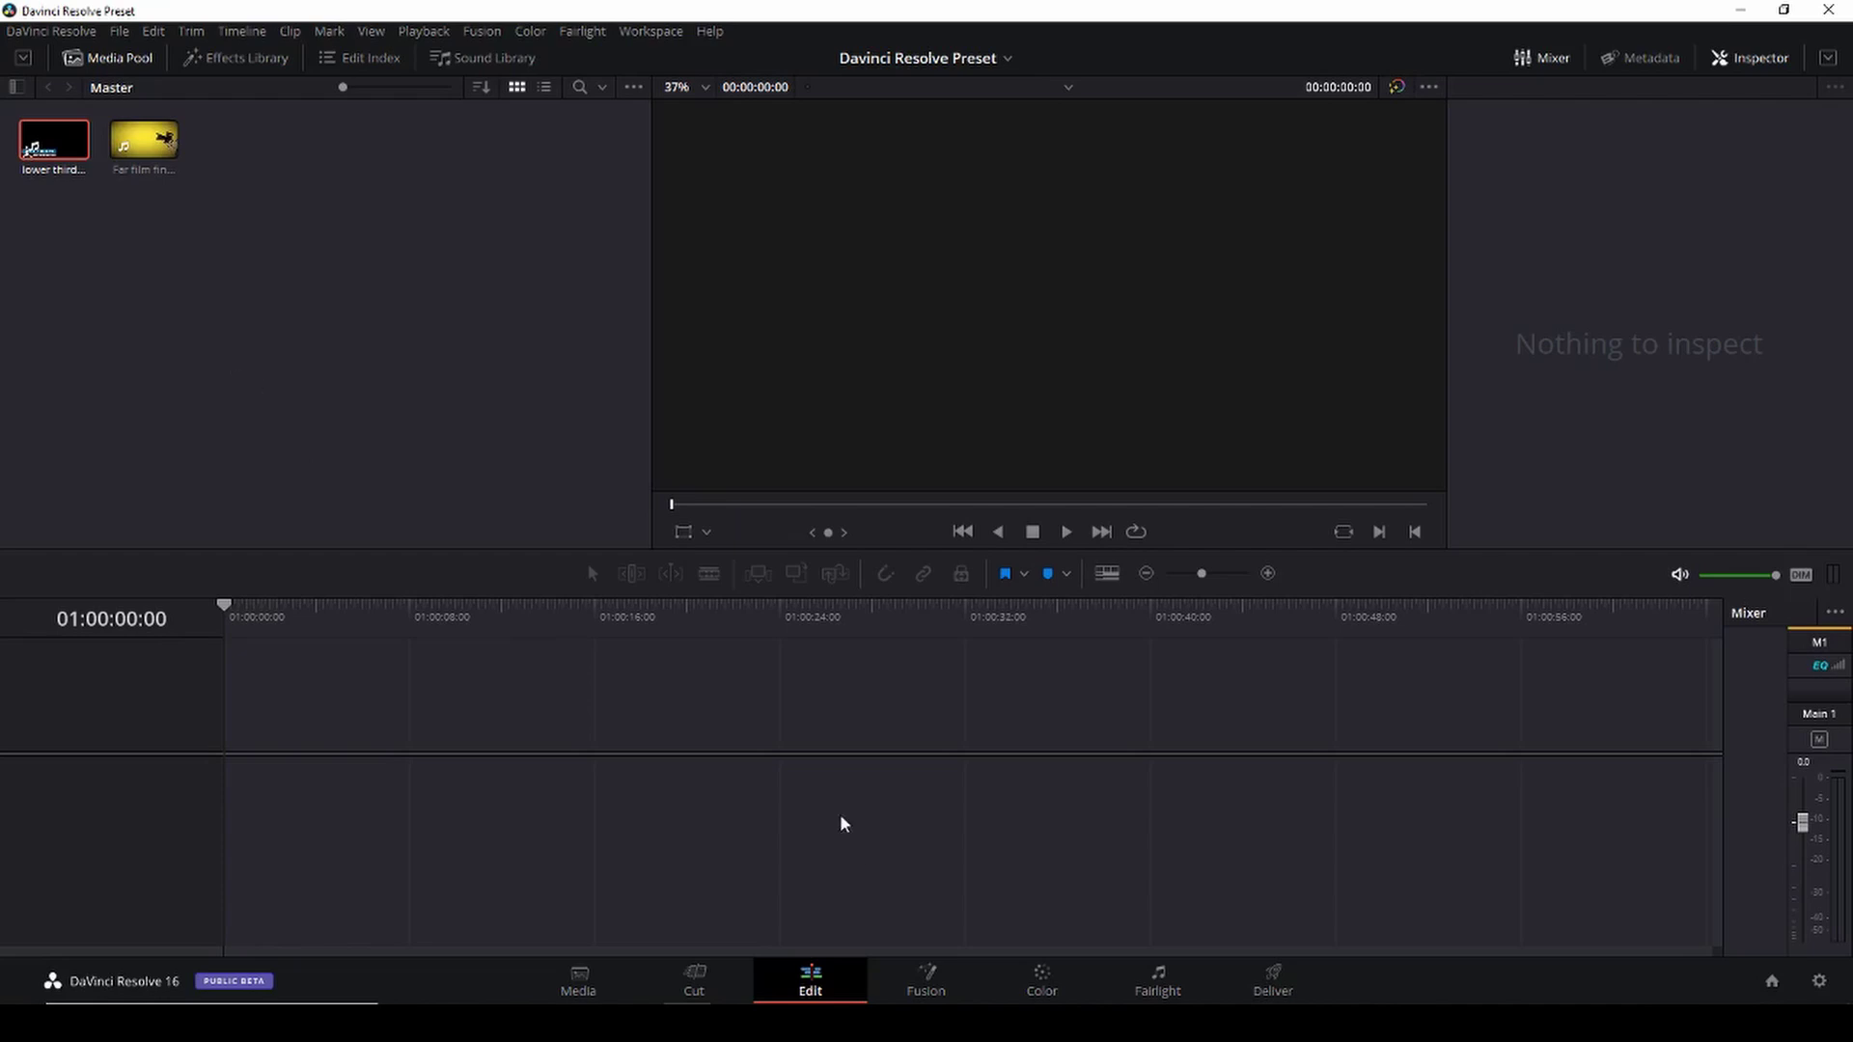
{"action": "mouse_move", "coordinate": [661, 942]}
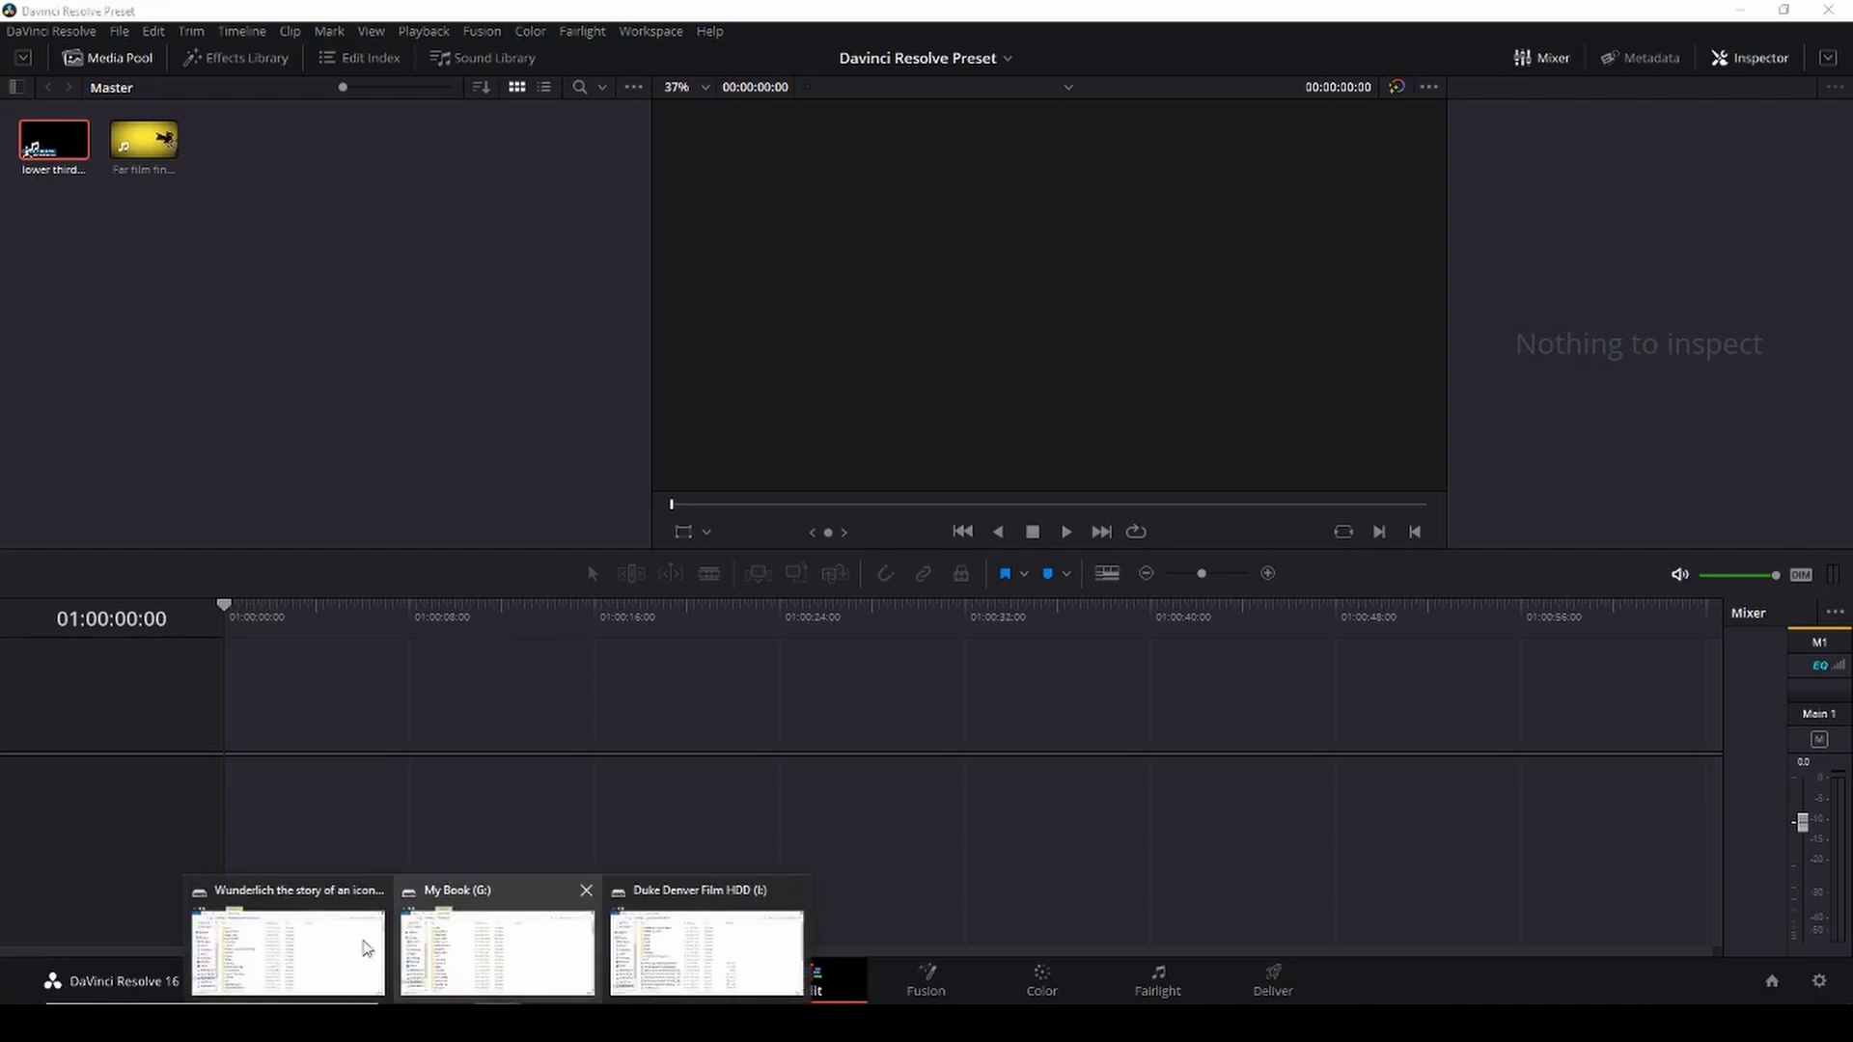
{"action": "left_click", "coordinate": [326, 935]}
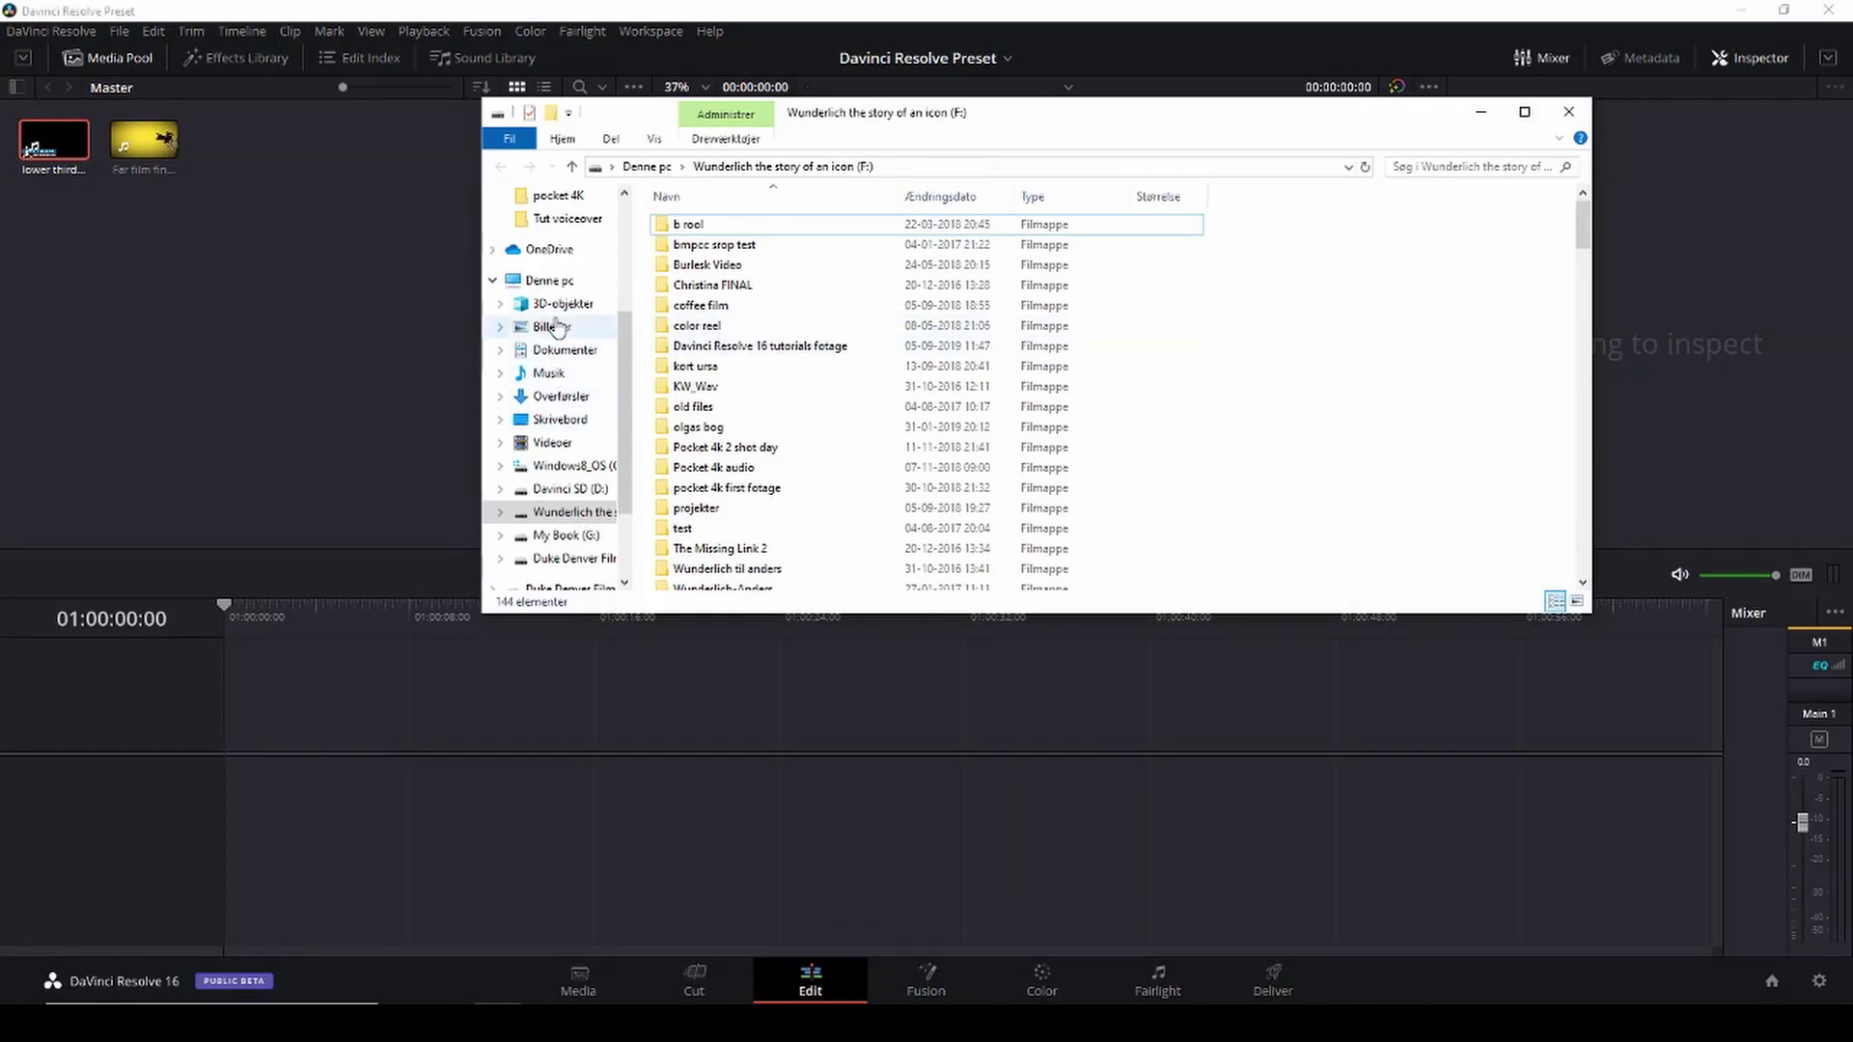
{"action": "left_click", "coordinate": [564, 281]}
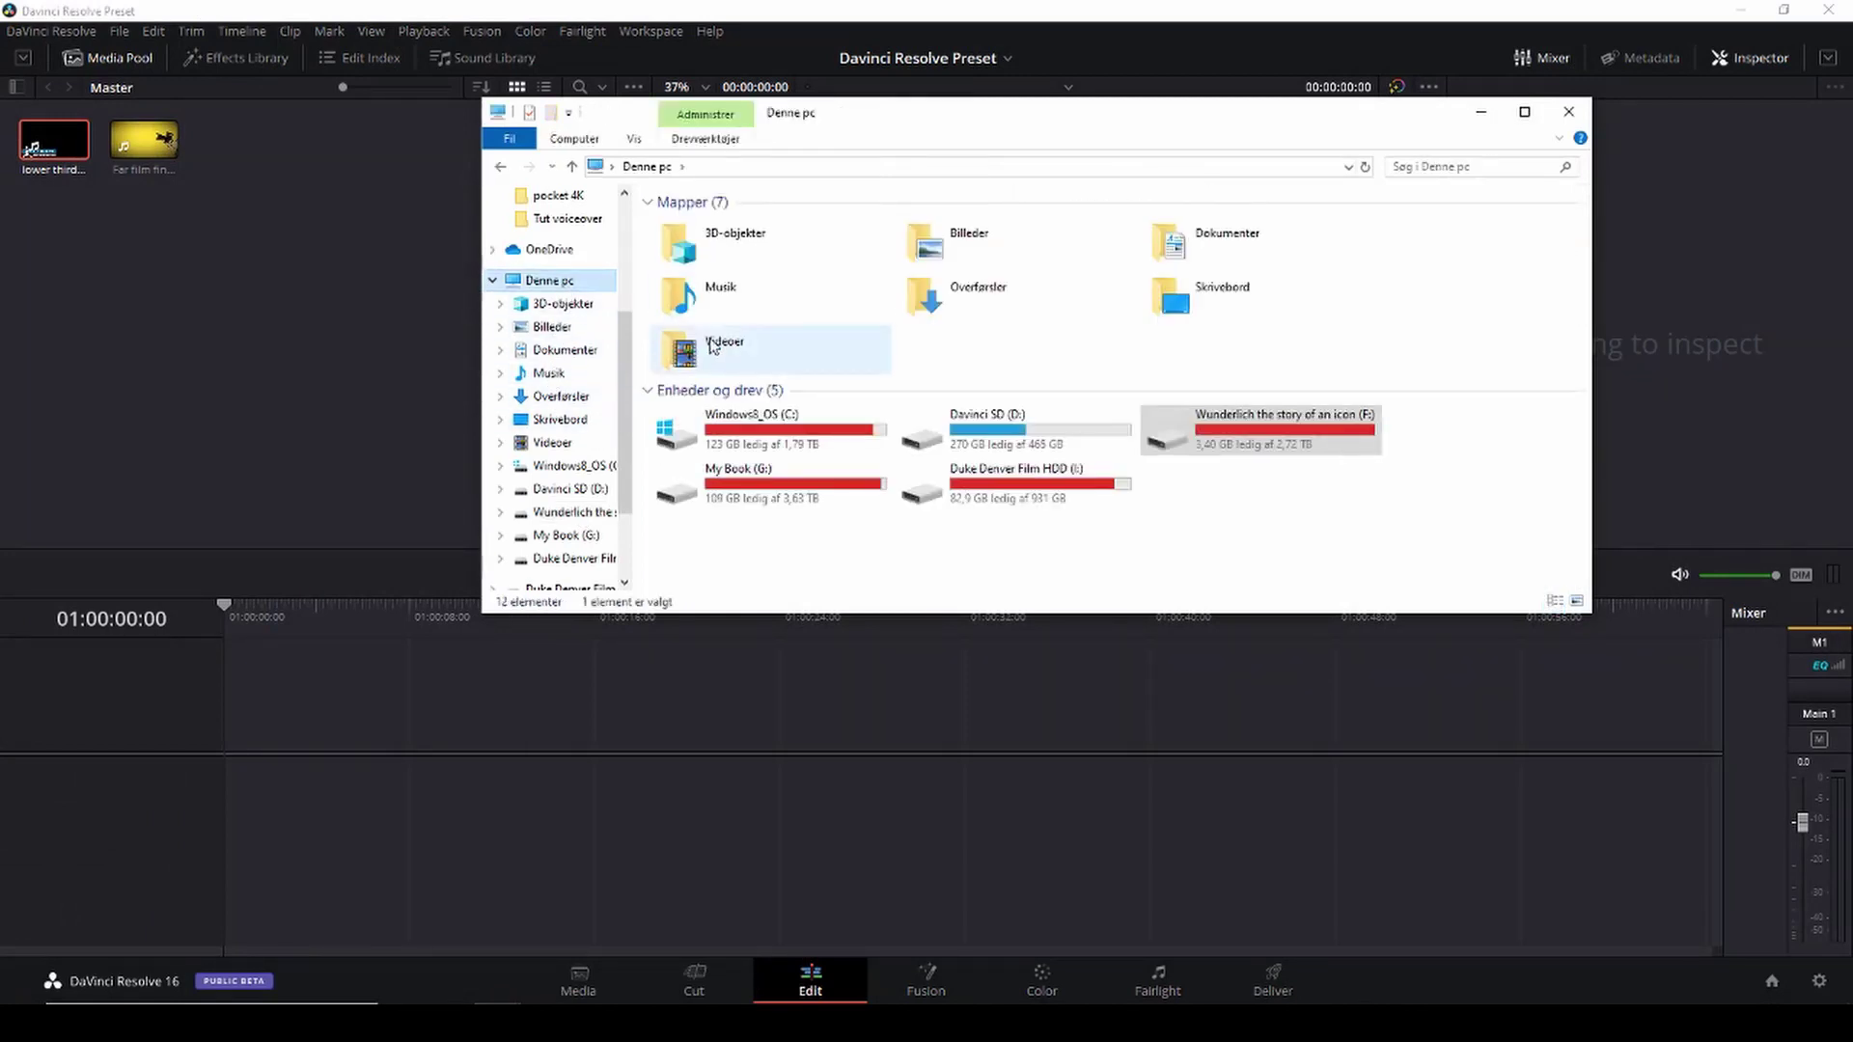
{"action": "double_click", "coordinate": [726, 345]}
{"action": "scroll", "coordinate": [907, 502], "scroll_direction": "down", "scroll_amount": 5}
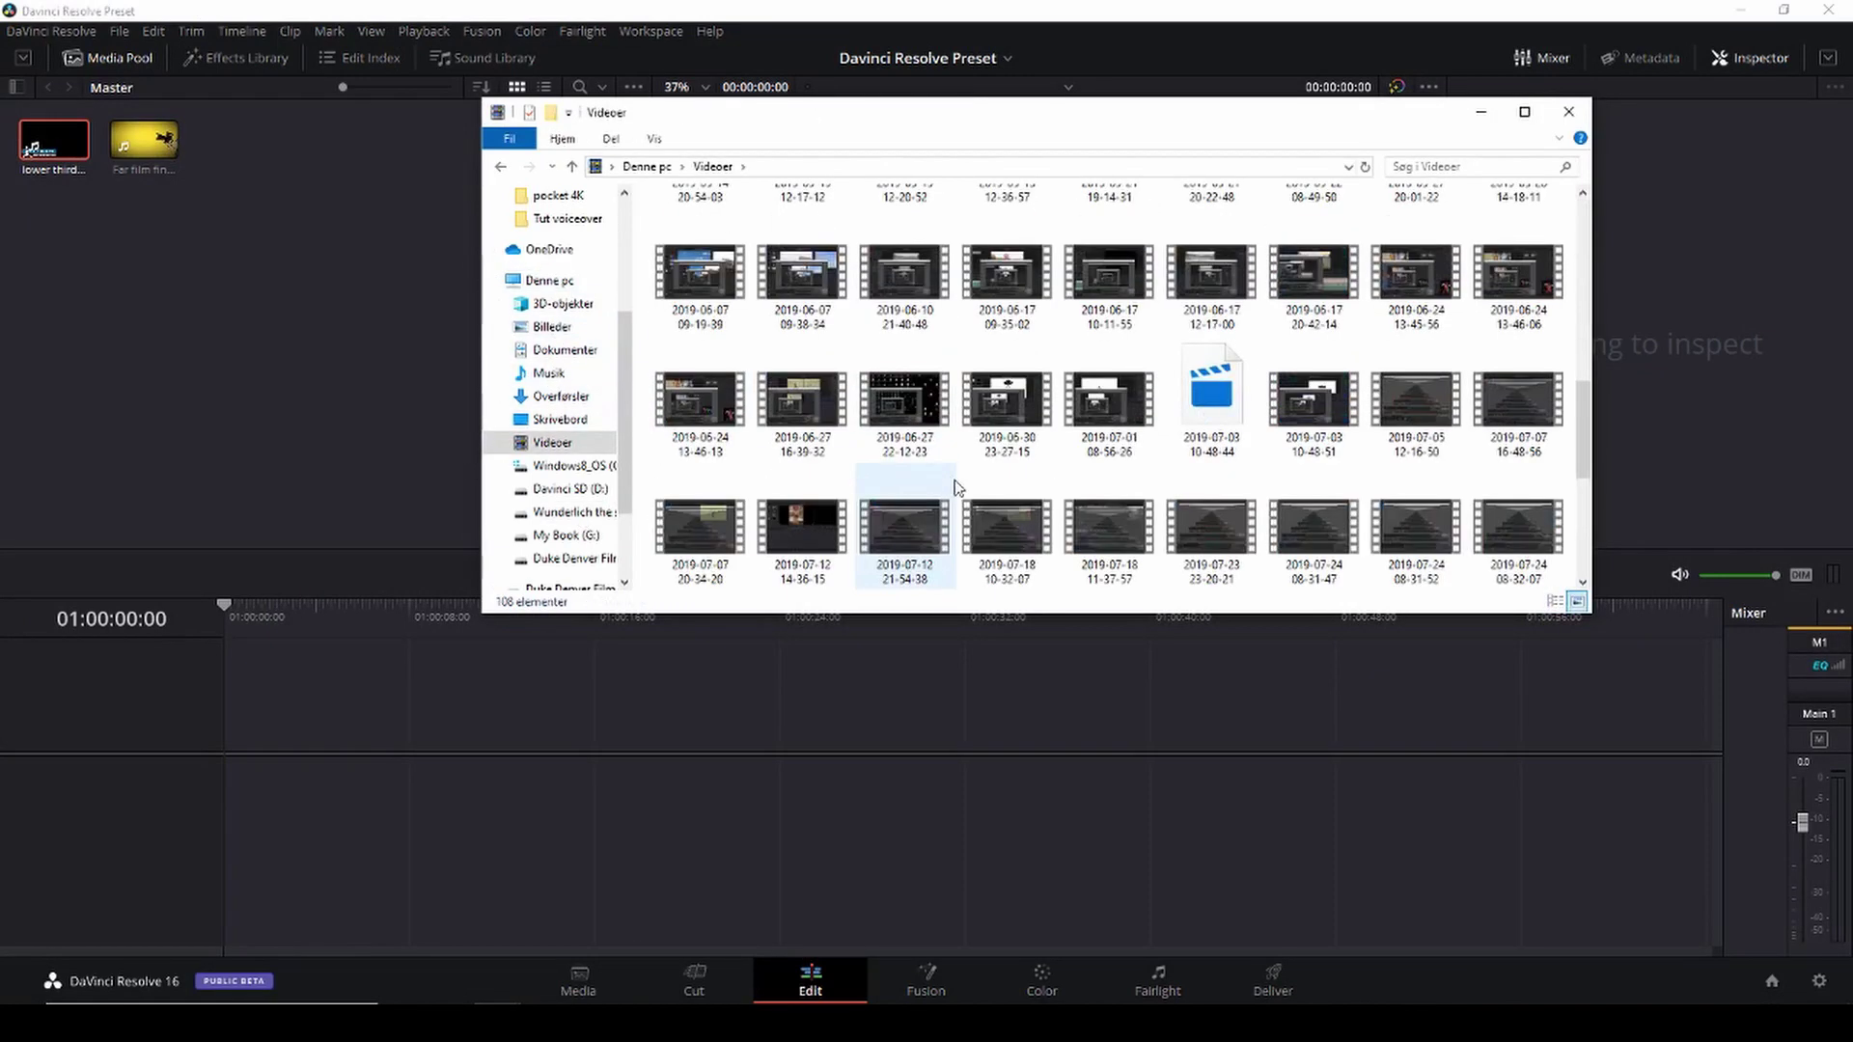
{"action": "left_click", "coordinate": [1008, 415]}
{"action": "left_click_drag", "start_coordinate": [1008, 415], "coordinate": [289, 319]}
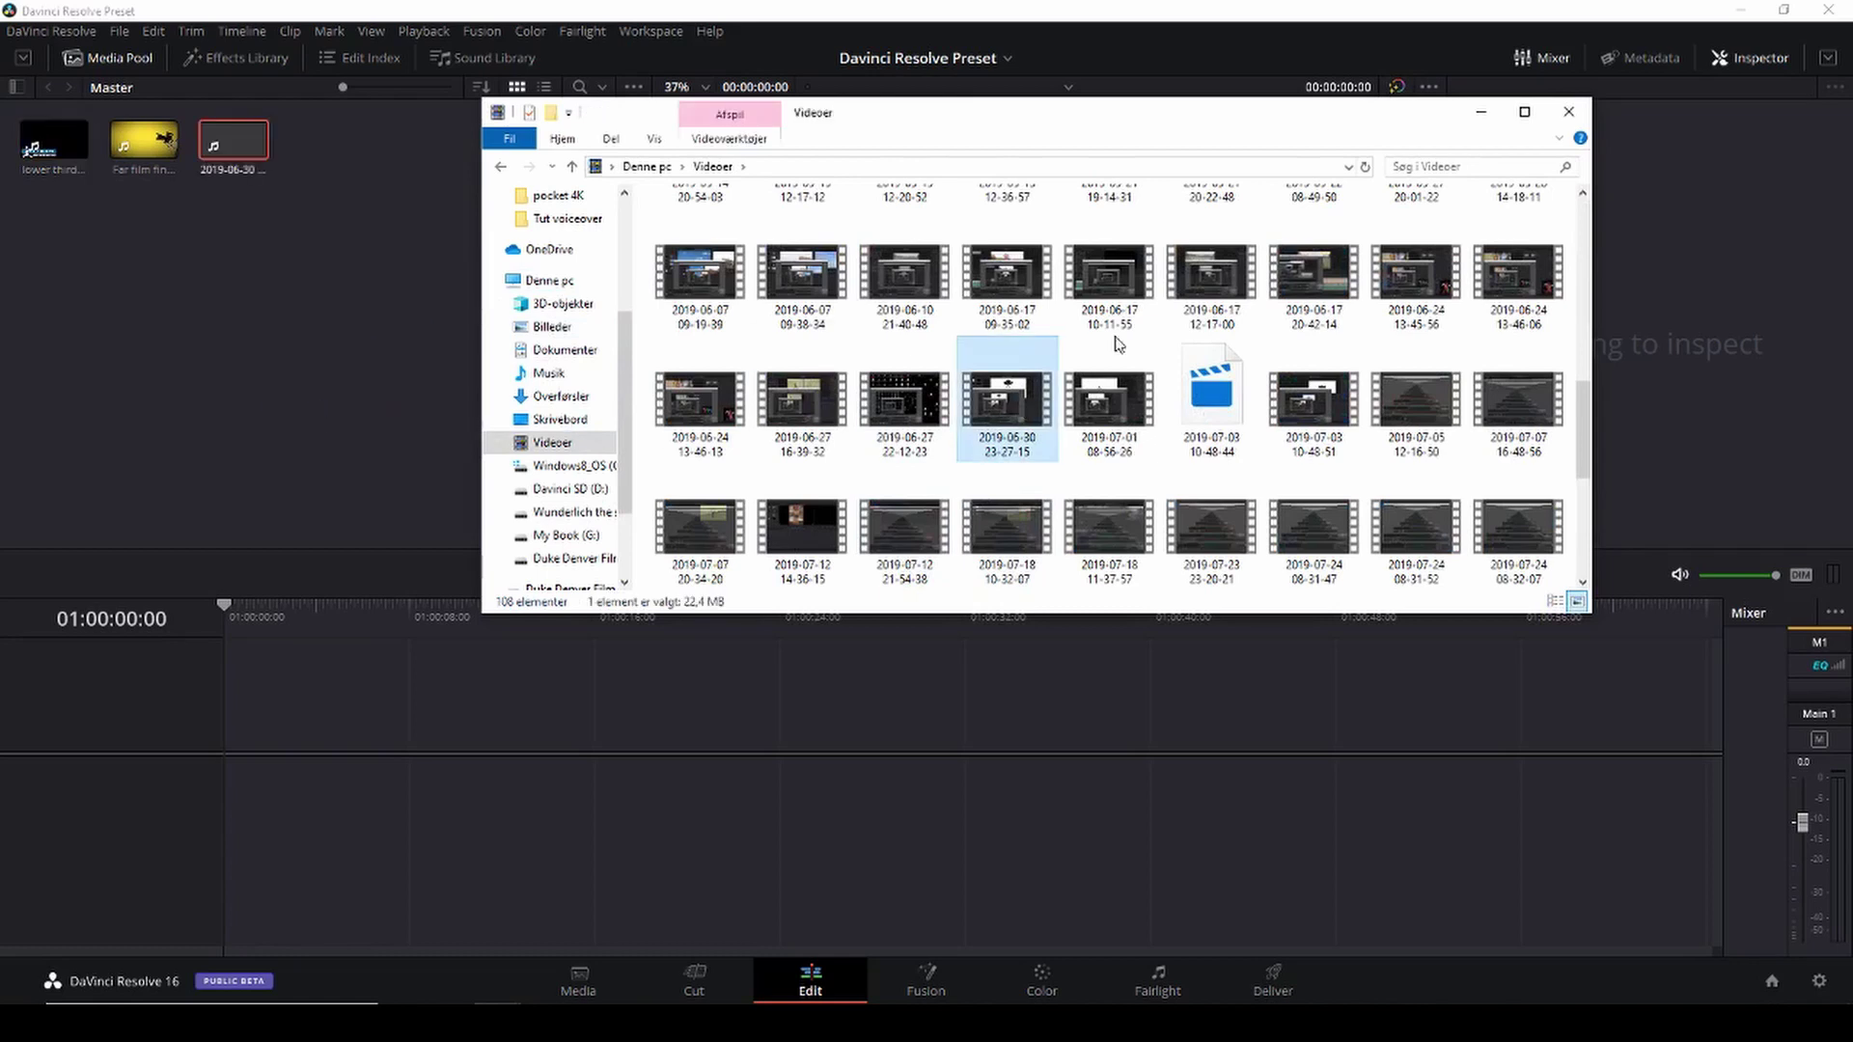
Place the 2019-06-30 clip on a new timeline and scrub partway through it.
{"action": "left_click", "coordinate": [1481, 111]}
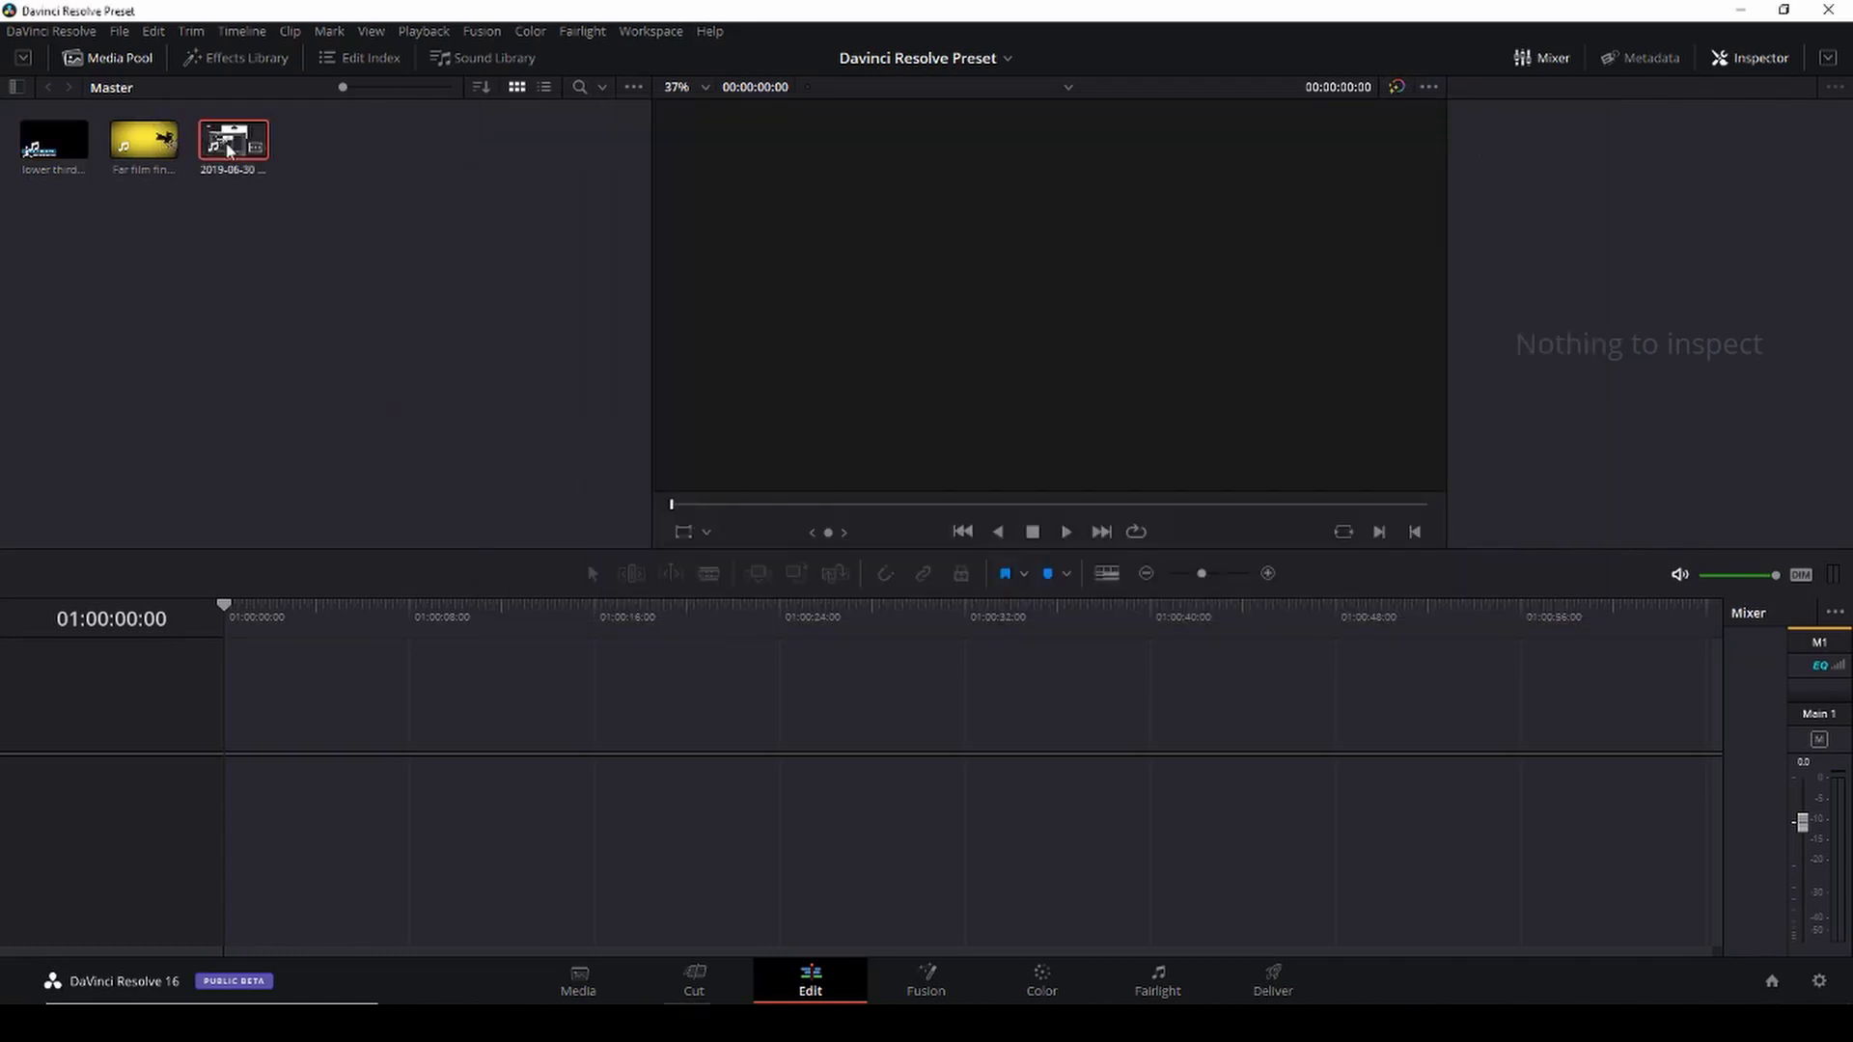
{"action": "left_click_drag", "start_coordinate": [234, 140], "coordinate": [521, 767]}
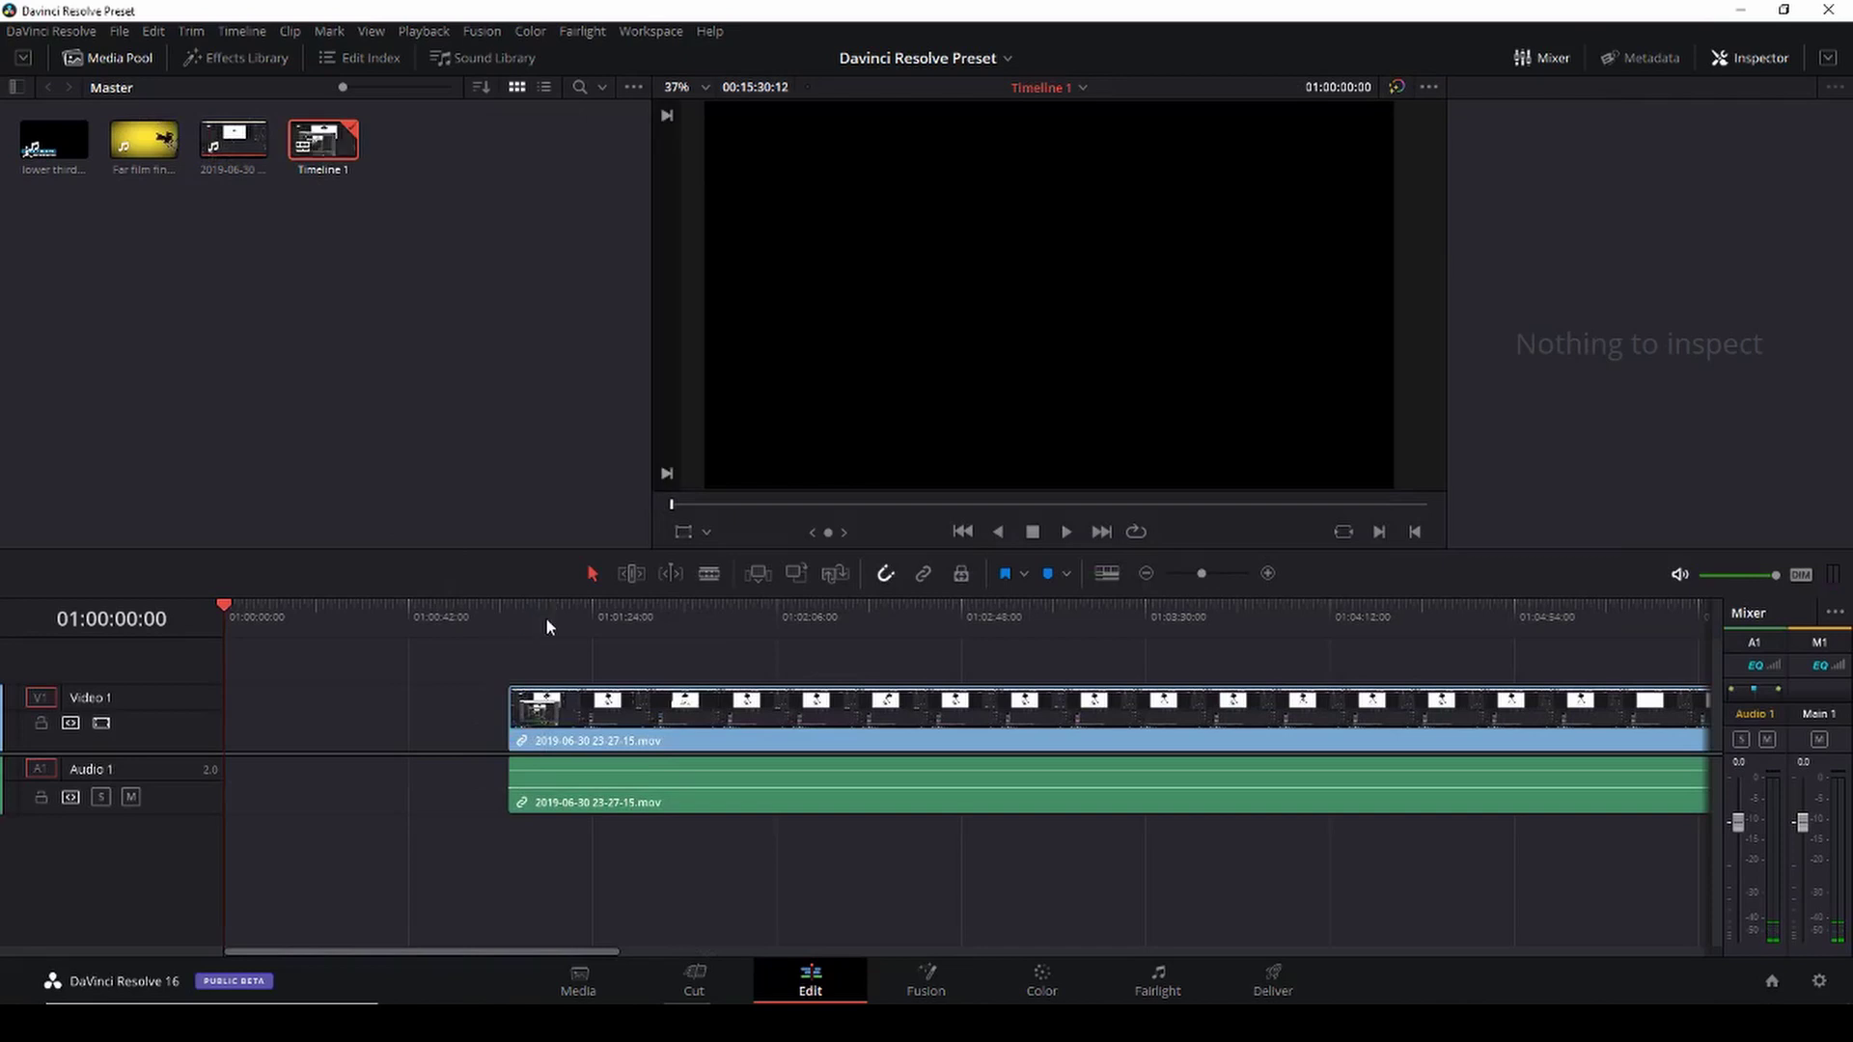
{"action": "left_click_drag", "start_coordinate": [546, 616], "coordinate": [738, 623]}
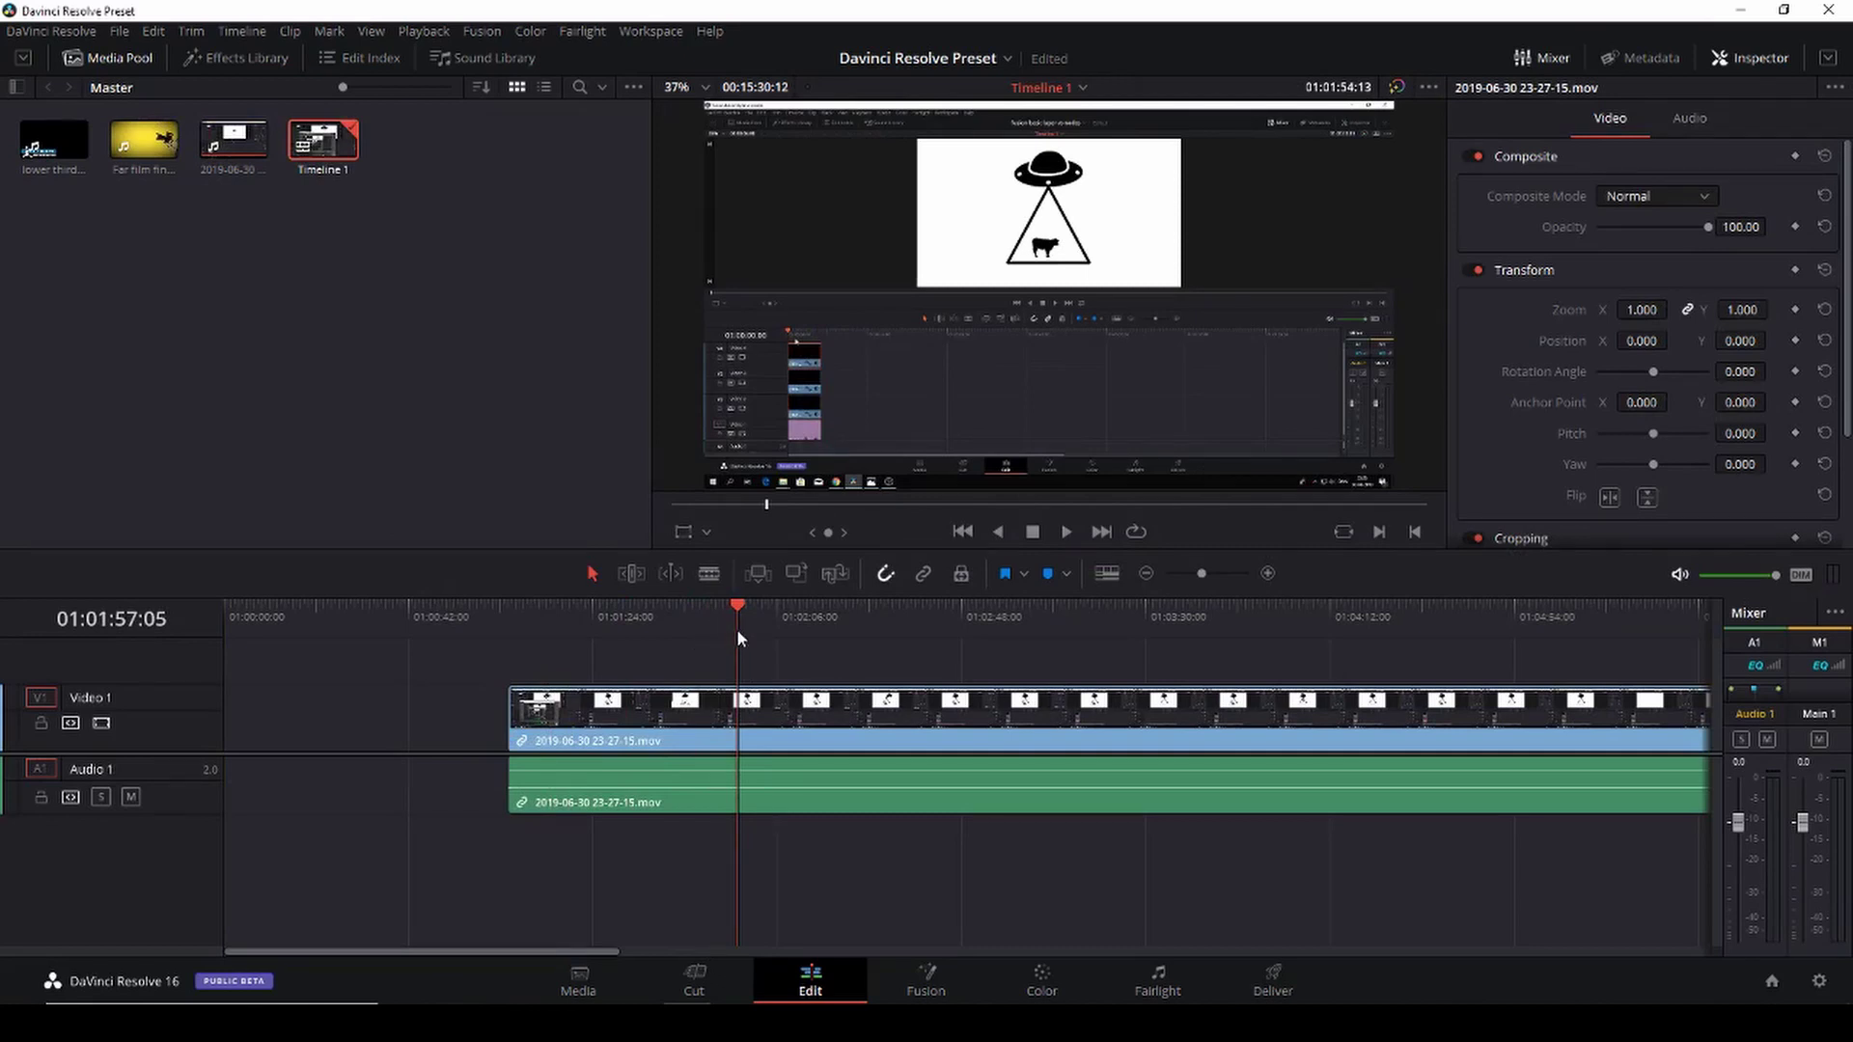
Add a Solid Color generator on track V2 and extend its length.
{"action": "left_click", "coordinate": [237, 58]}
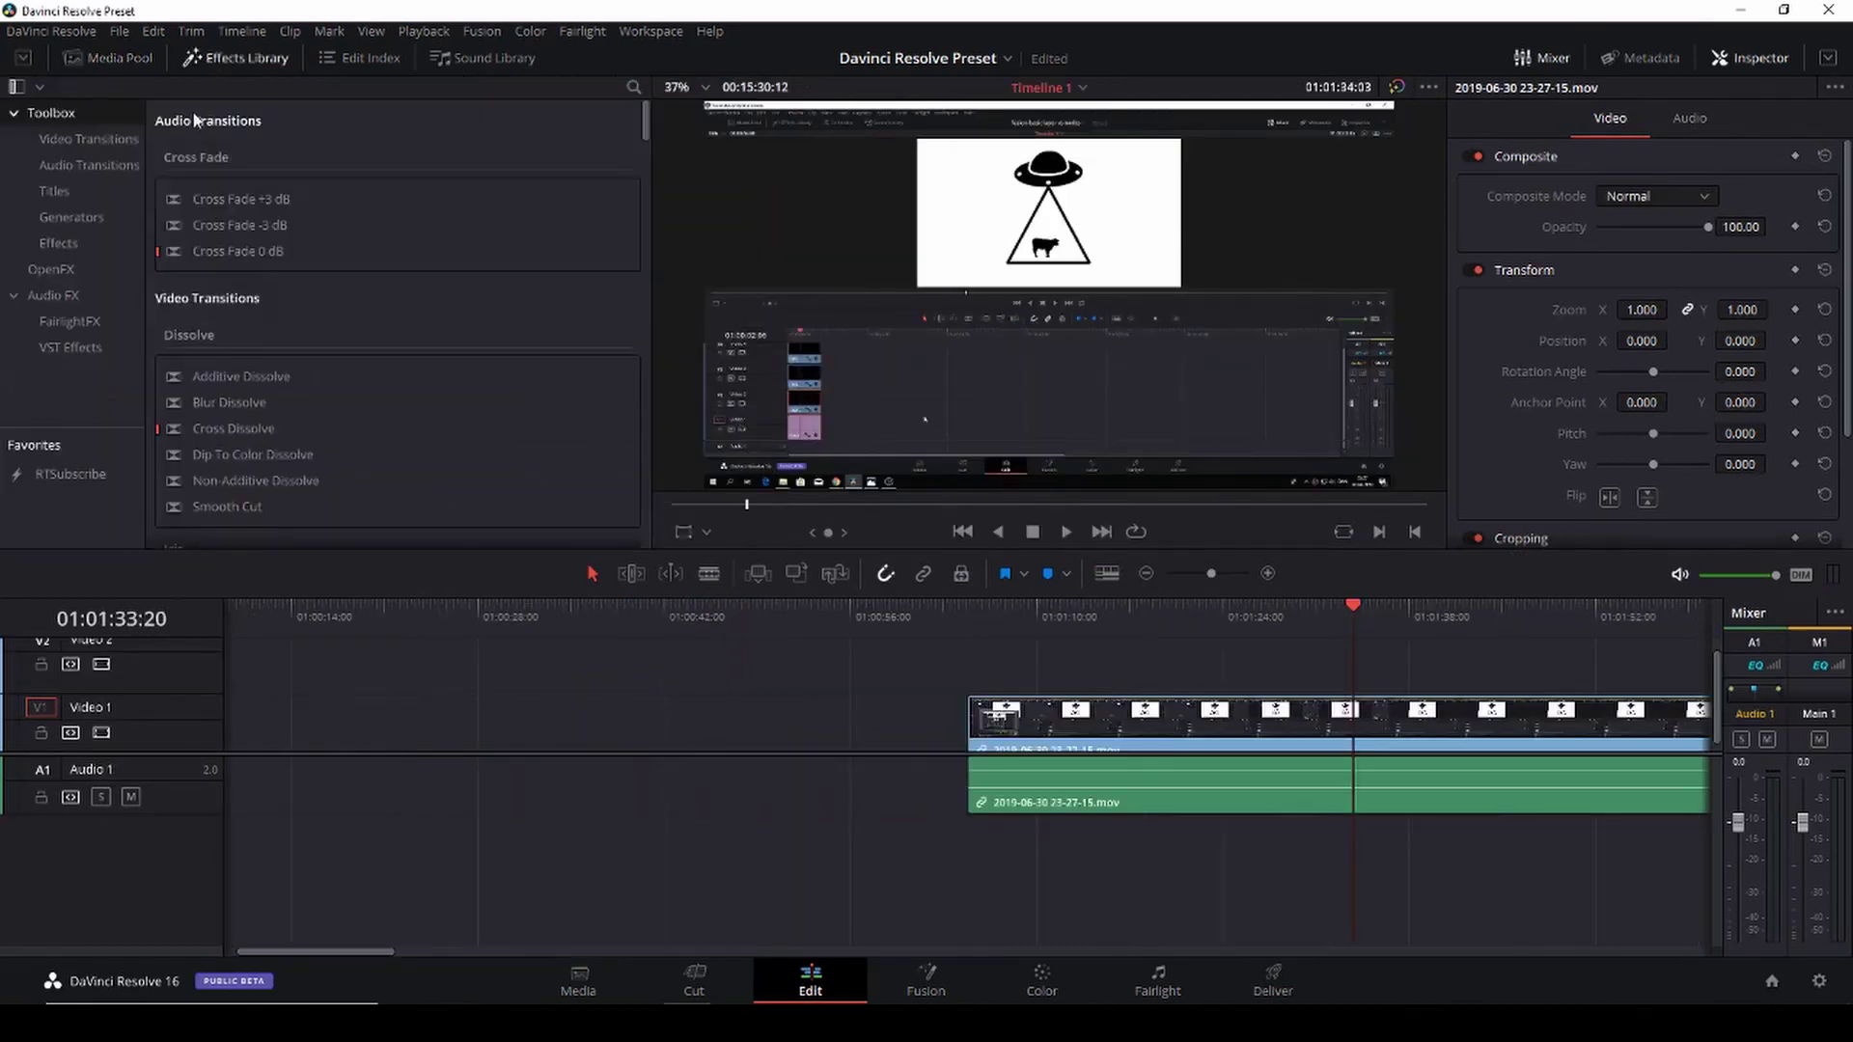
{"action": "left_click", "coordinate": [60, 219]}
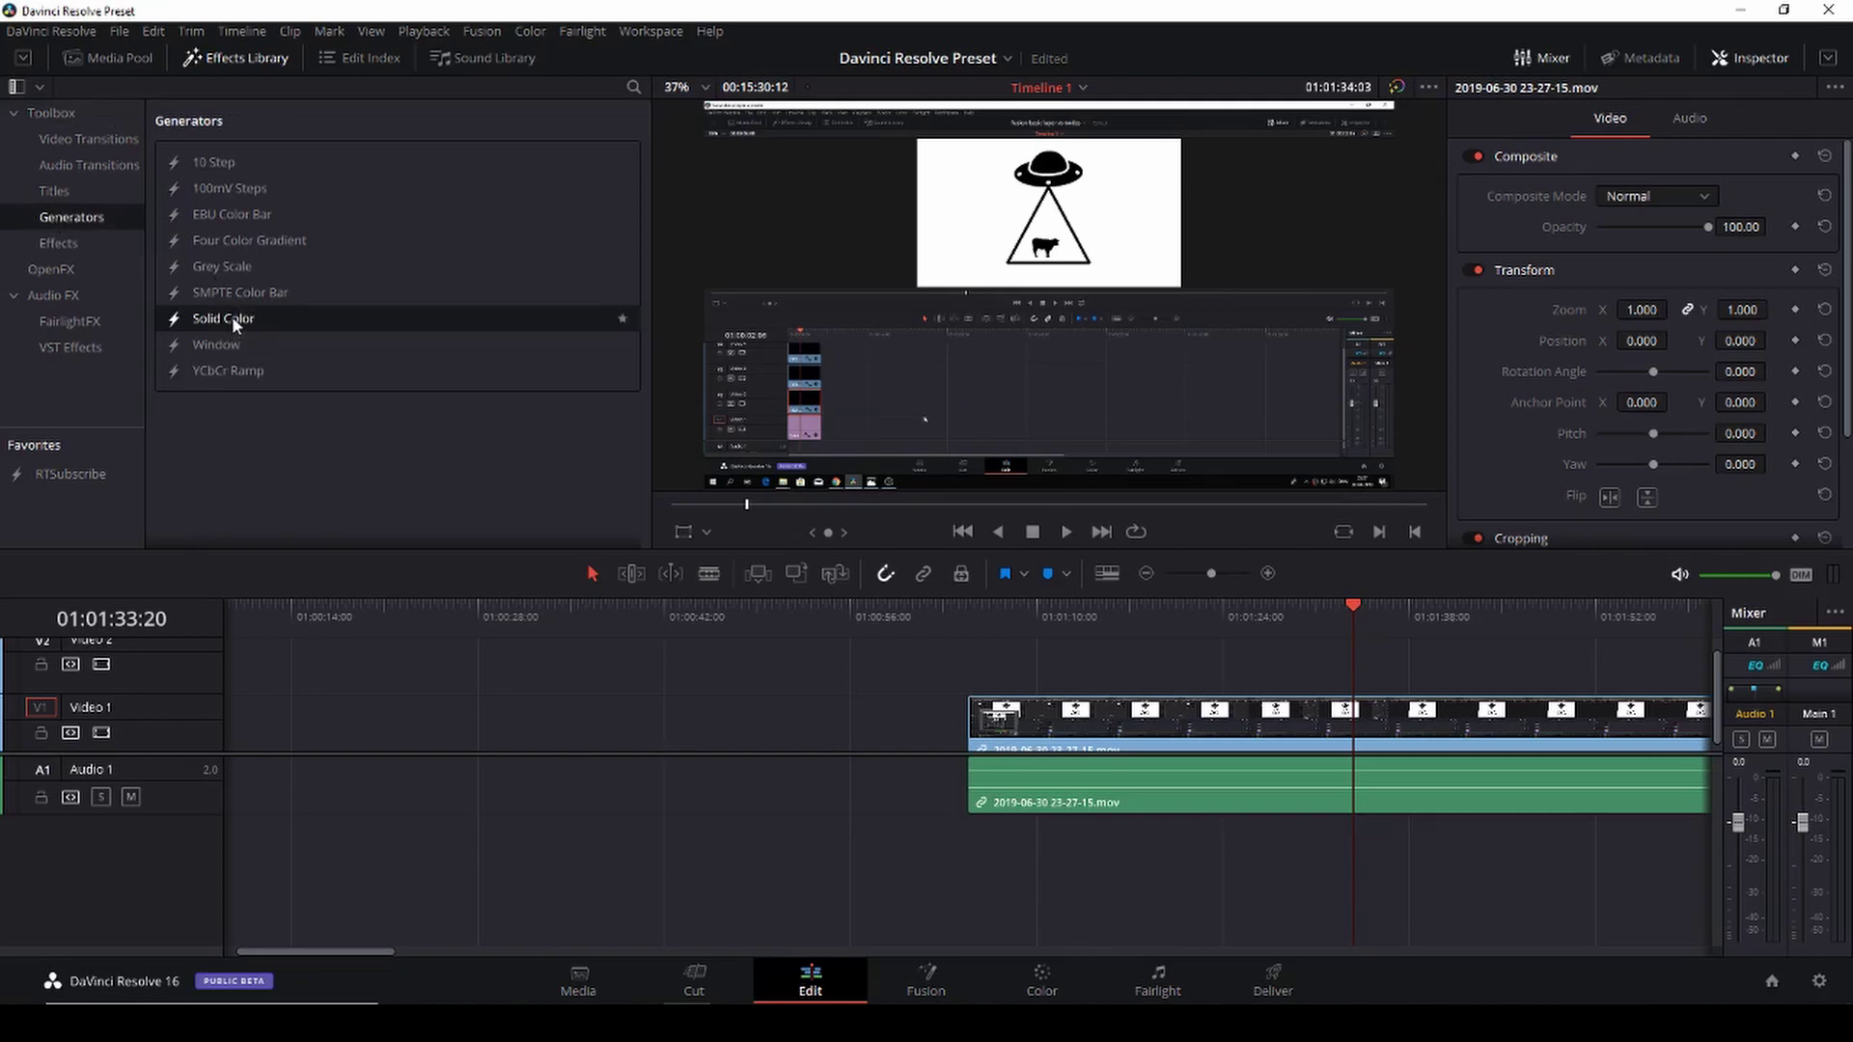
{"action": "left_click_drag", "start_coordinate": [232, 316], "coordinate": [1460, 659]}
{"action": "left_click", "coordinate": [1001, 611]}
{"action": "left_click_drag", "start_coordinate": [999, 608], "coordinate": [1173, 611]}
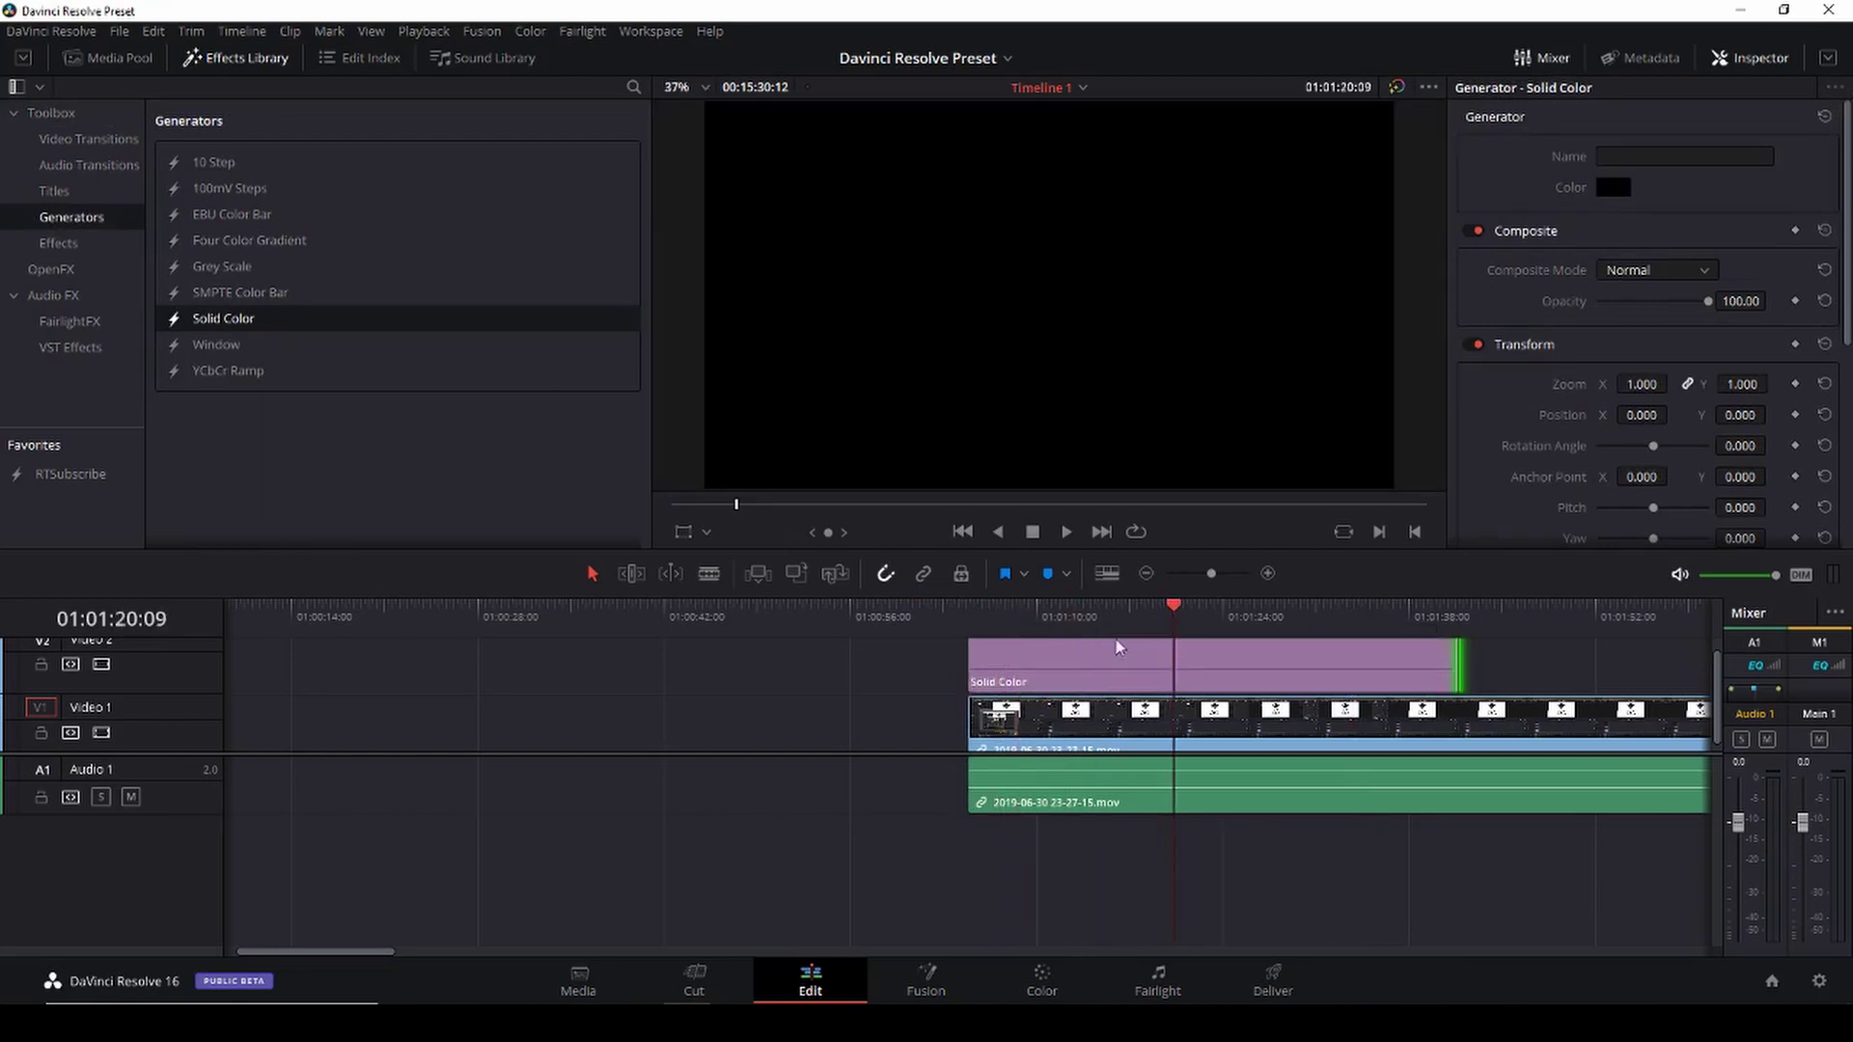
Crop the Solid Color's top to about 1041 so a thin bar remains, and add it to the Master bin.
{"action": "scroll", "coordinate": [1494, 413], "scroll_direction": "down", "scroll_amount": 5}
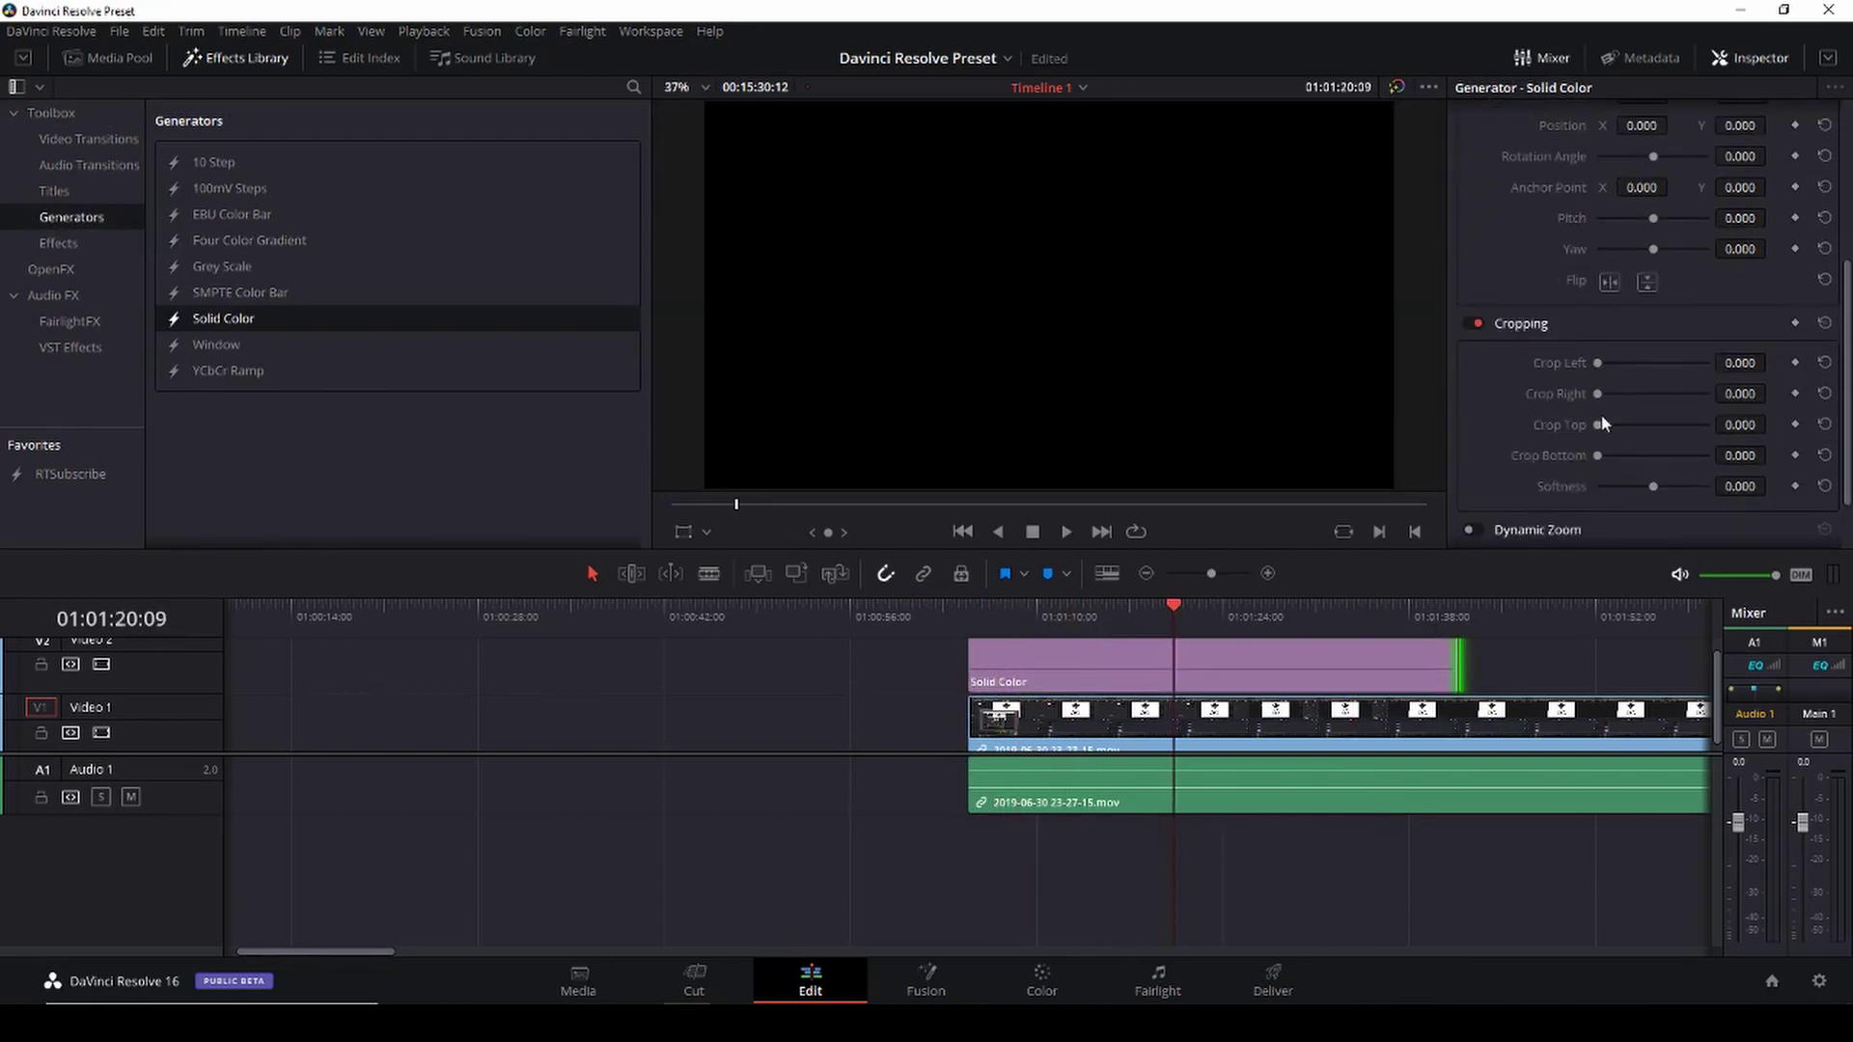
{"action": "left_click_drag", "start_coordinate": [1600, 421], "coordinate": [1700, 446]}
{"action": "scroll", "coordinate": [1209, 353], "scroll_direction": "up", "scroll_amount": 3}
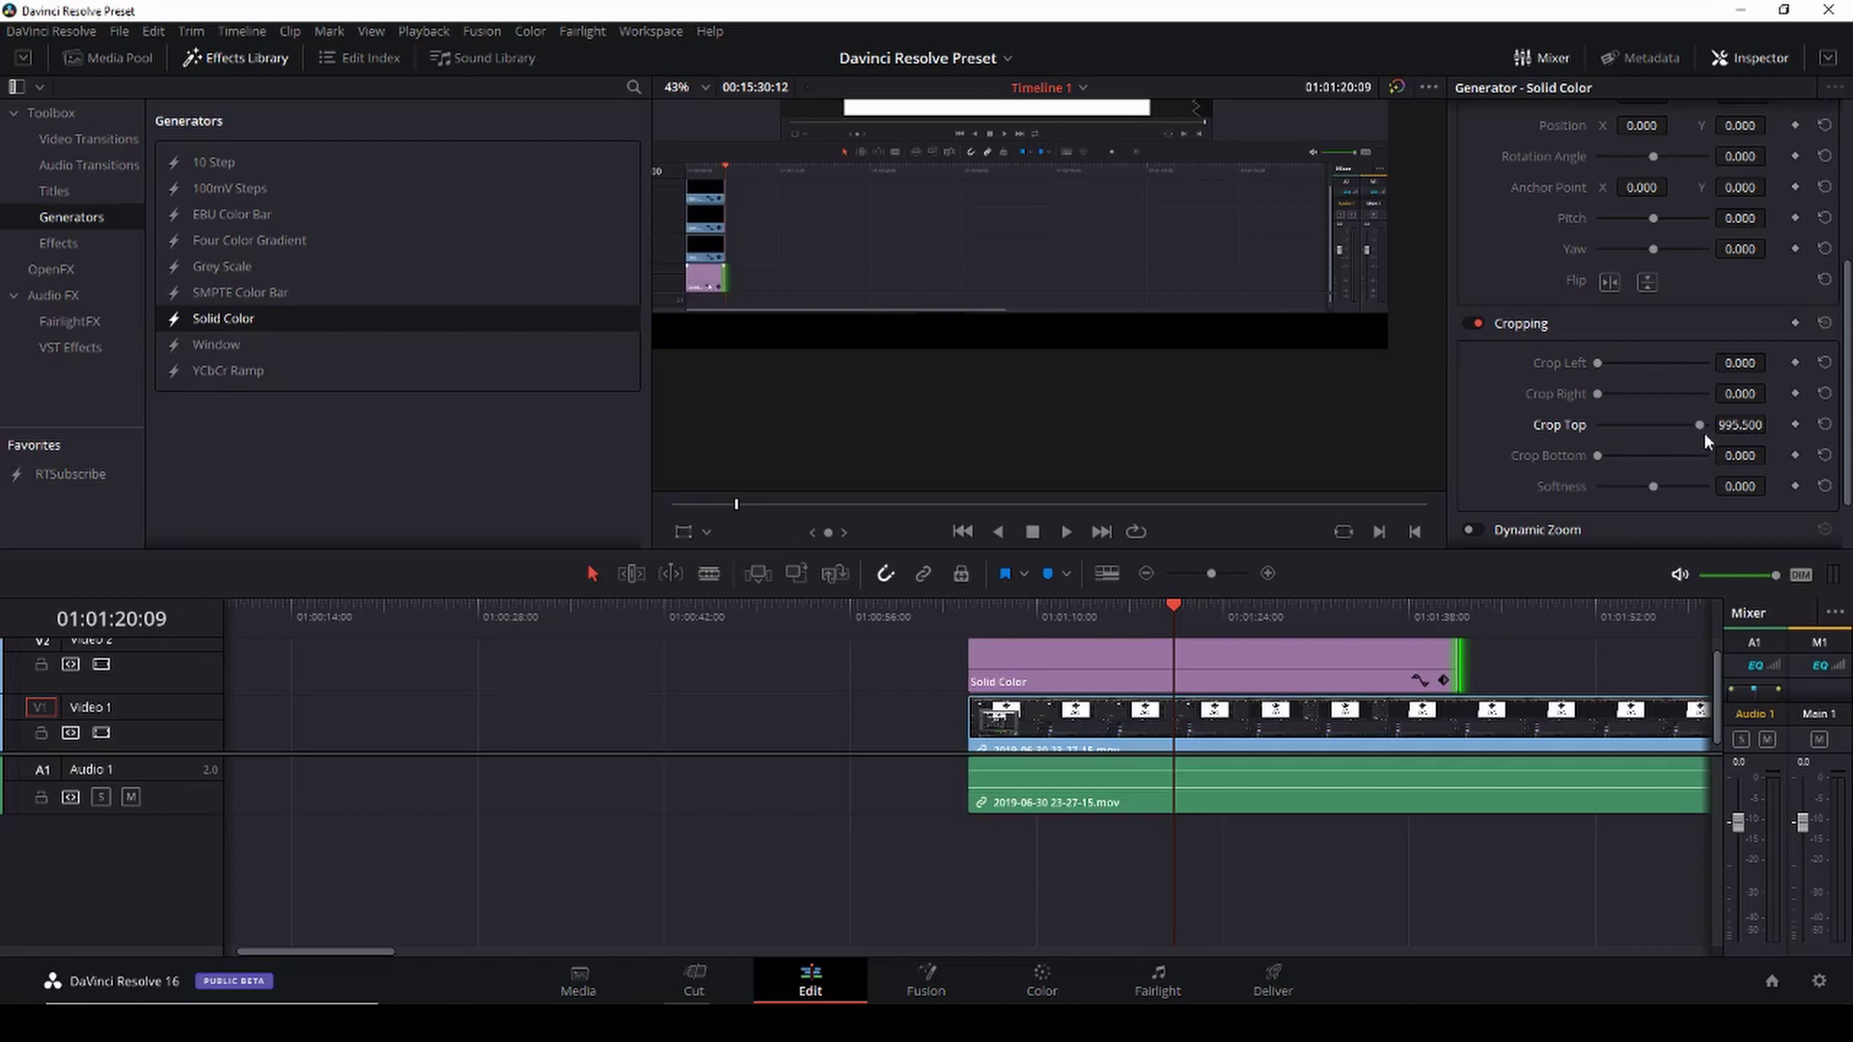
{"action": "left_click_drag", "start_coordinate": [1730, 425], "coordinate": [1772, 425]}
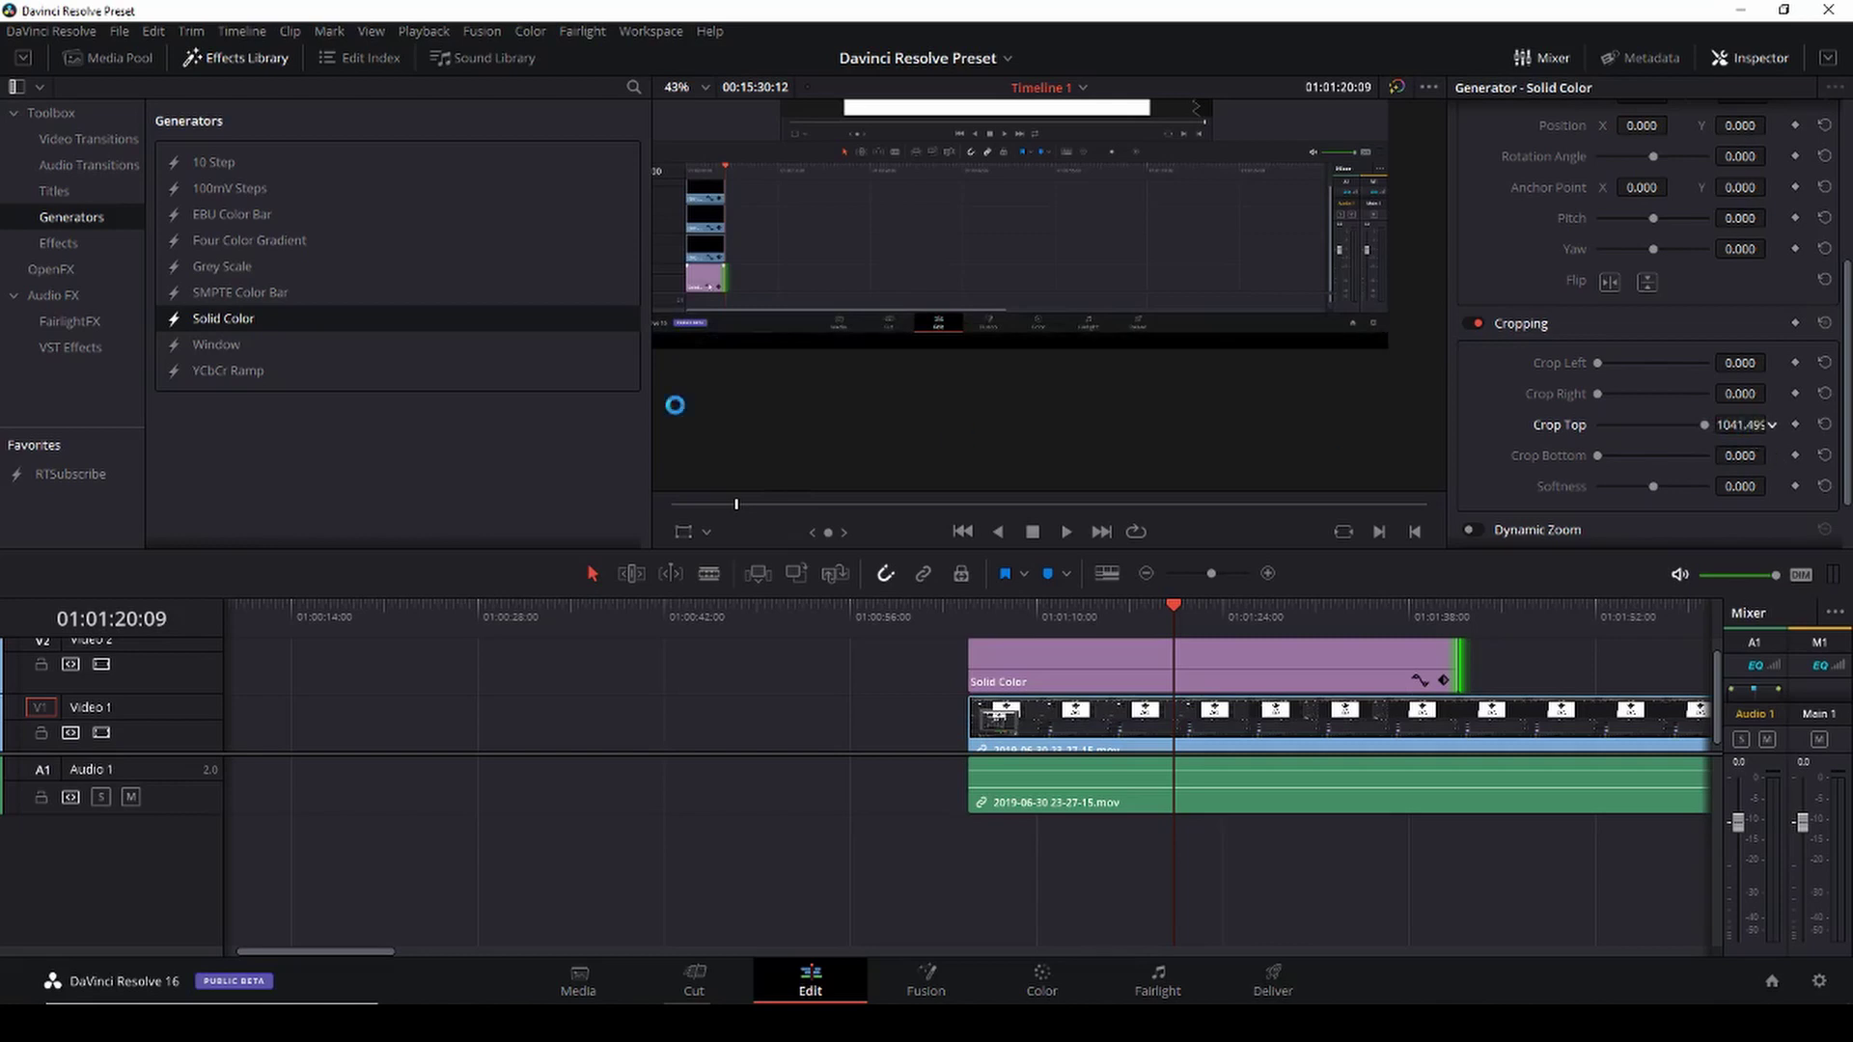
{"action": "left_click", "coordinate": [77, 58]}
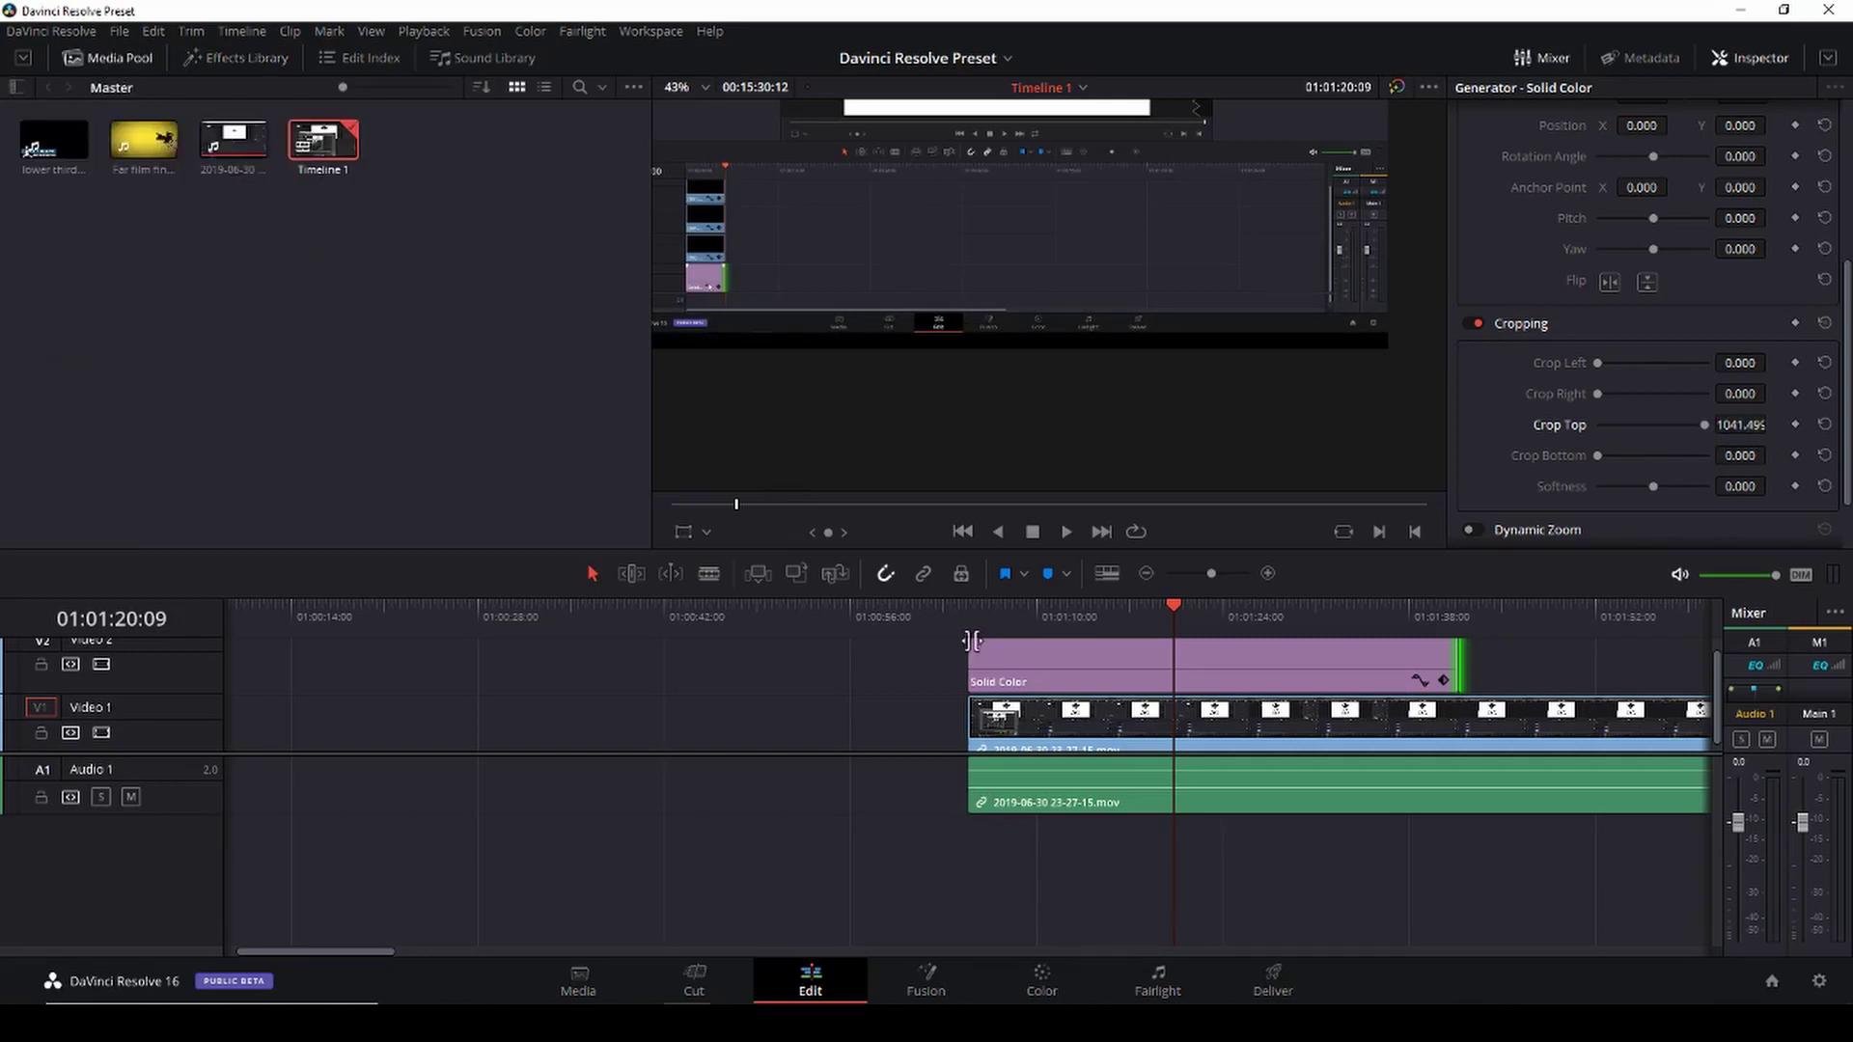
{"action": "left_click_drag", "start_coordinate": [1043, 673], "coordinate": [298, 345]}
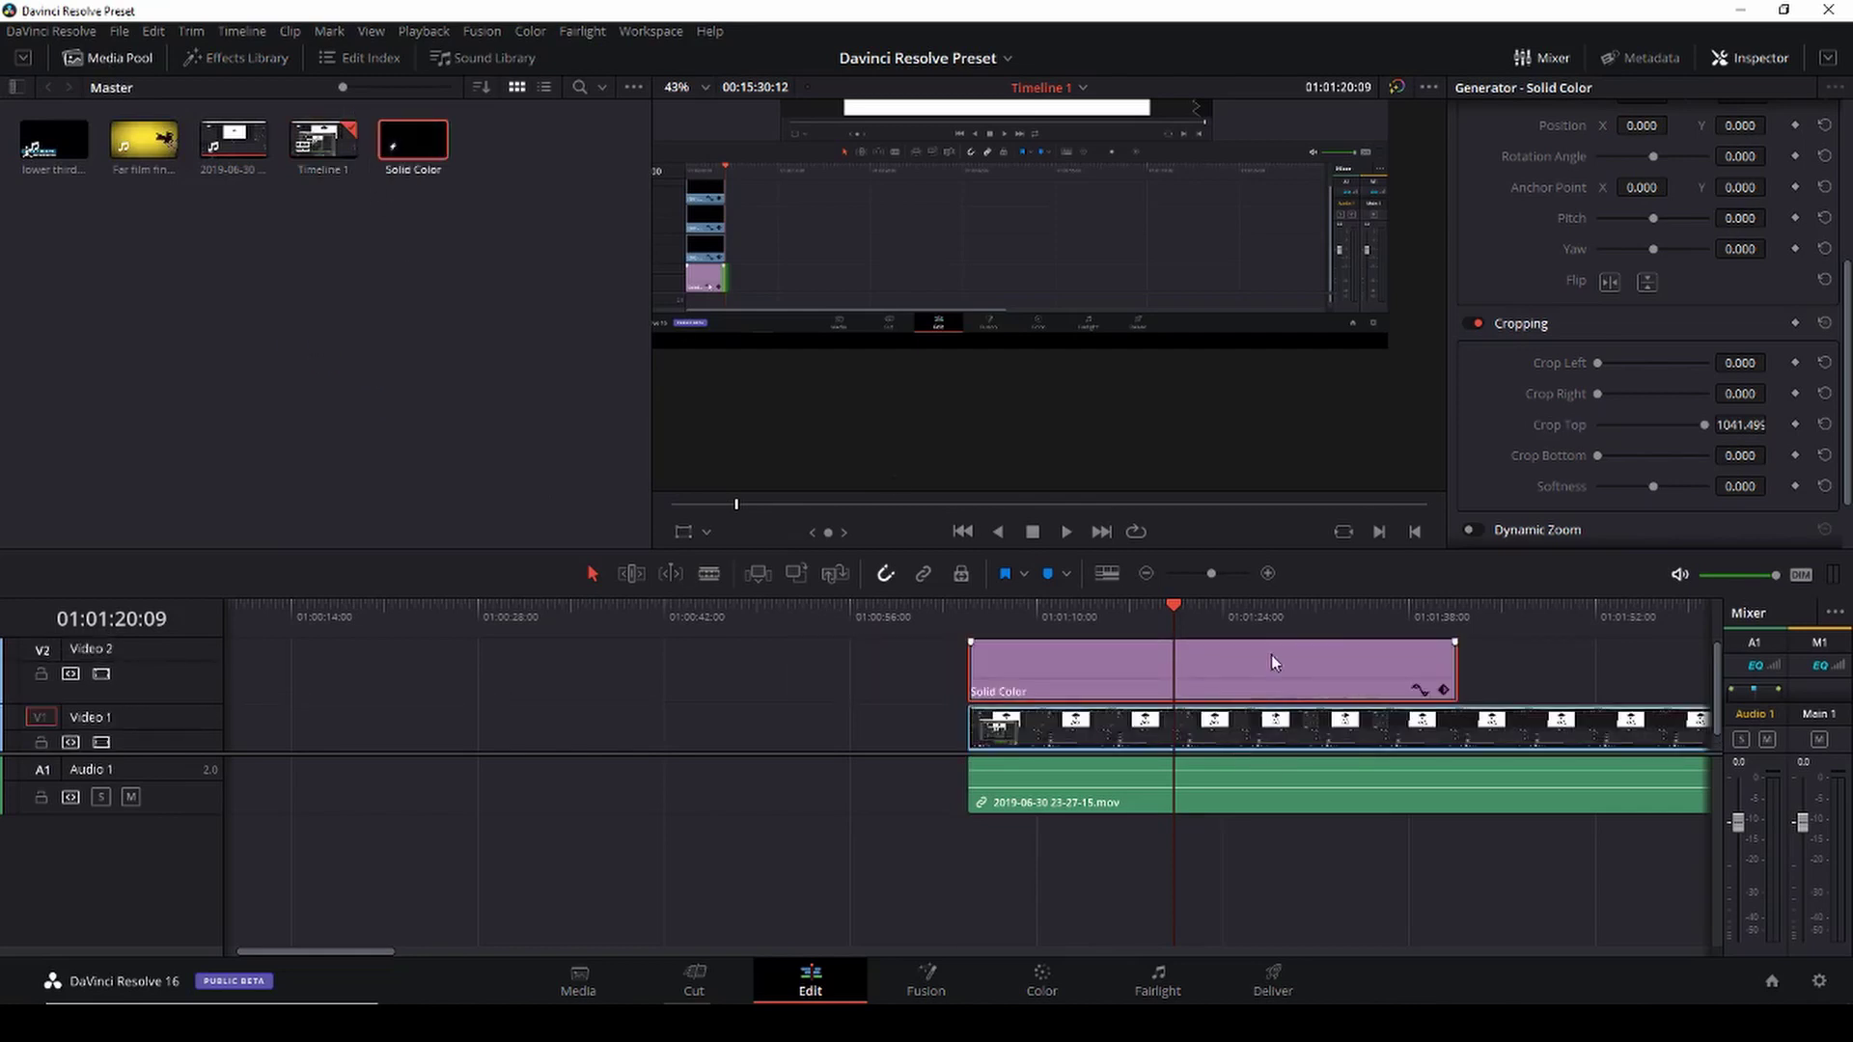
Delete the Solid Color from V2 and rename its Media Pool clip to 'Black bar'.
{"action": "key", "text": "Delete"}
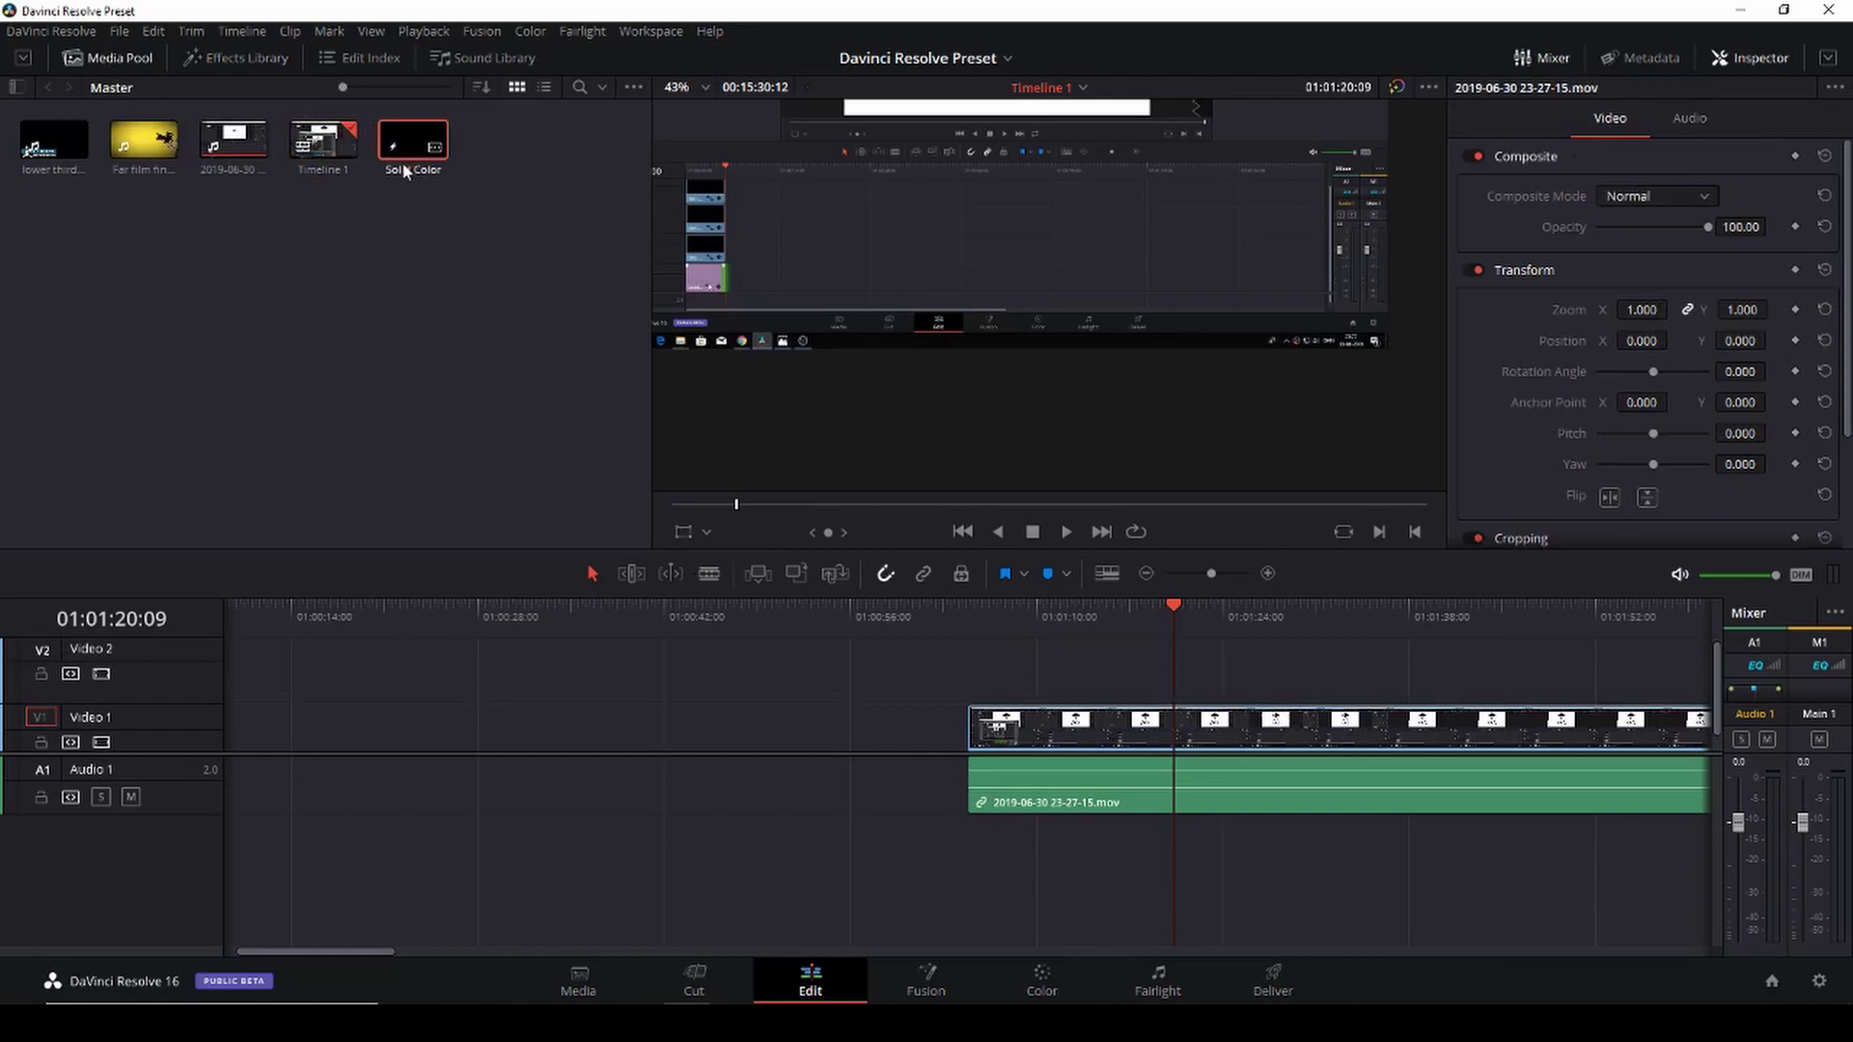
{"action": "left_click", "coordinate": [430, 171]}
{"action": "type", "text": "Black"}
{"action": "type", "text": " bad"}
{"action": "key", "text": "Return"}
Test the Black bar clip on V2, remove it, and select the imported clip and Timeline 1.
{"action": "left_click_drag", "start_coordinate": [413, 140], "coordinate": [1057, 703]}
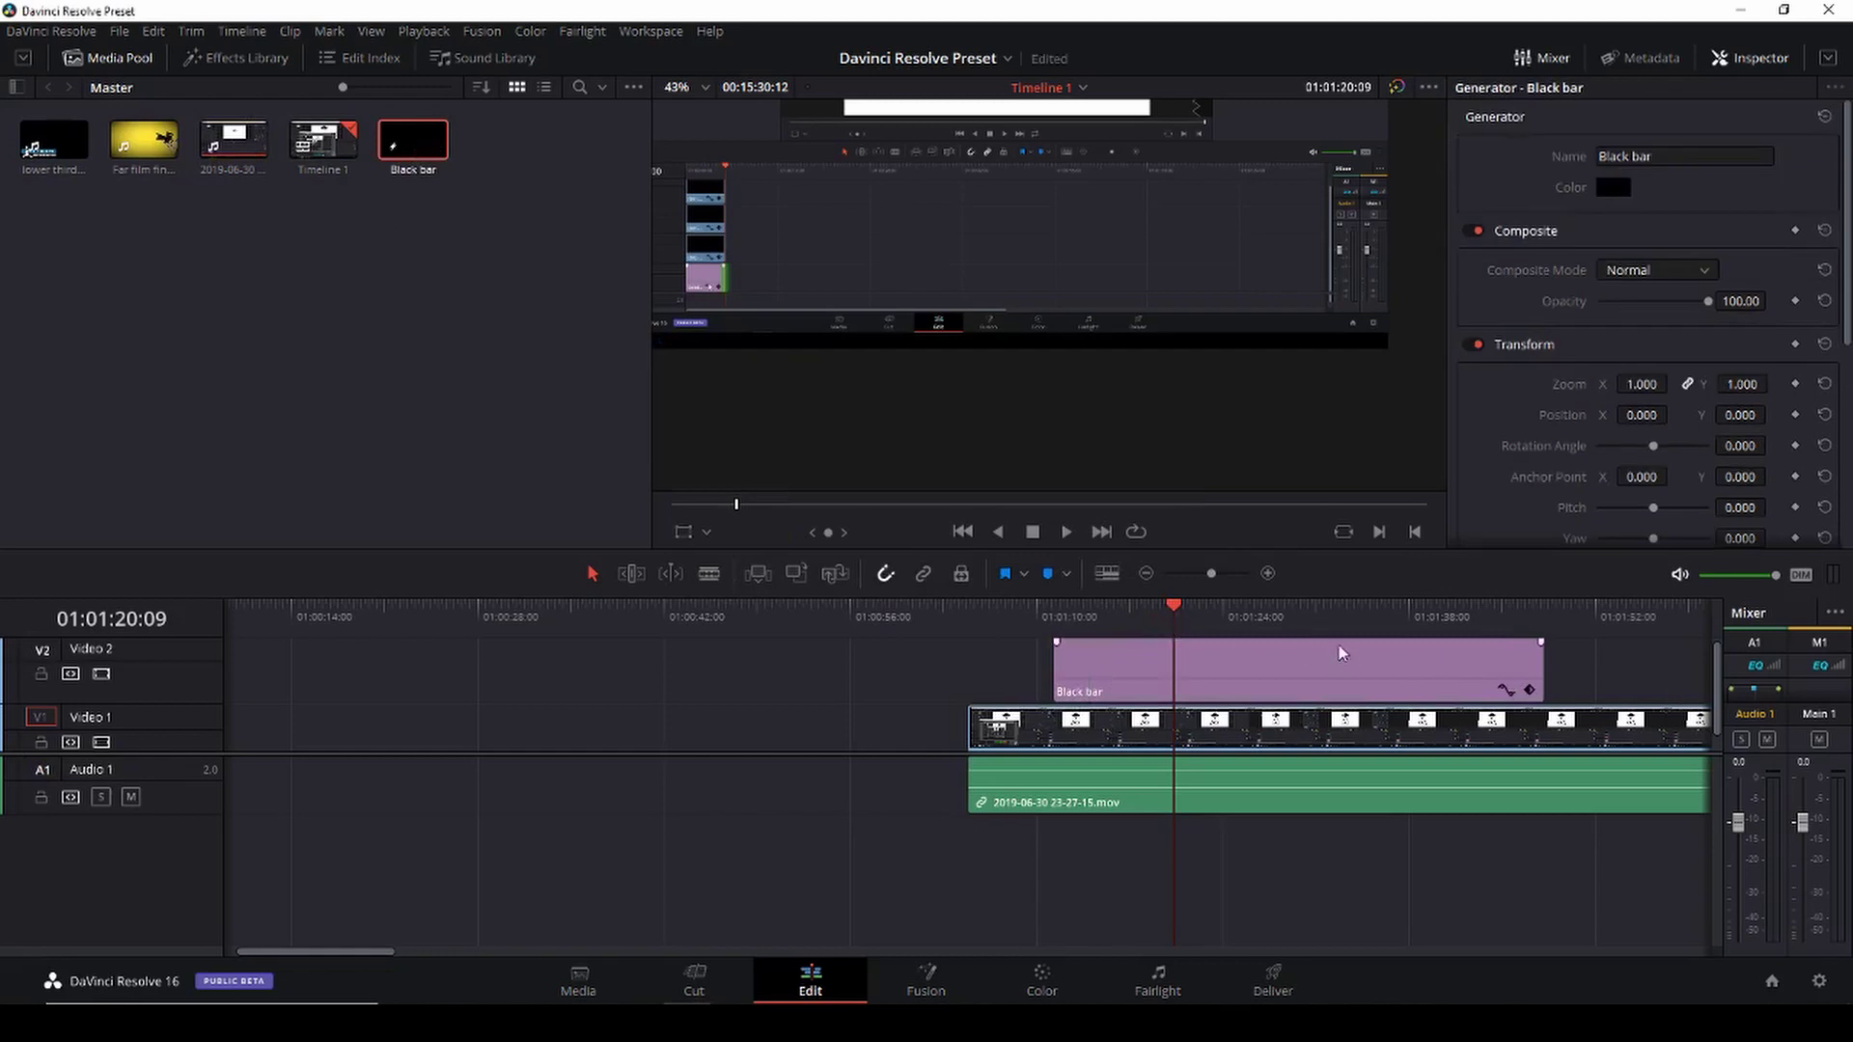
{"action": "key", "text": "Delete"}
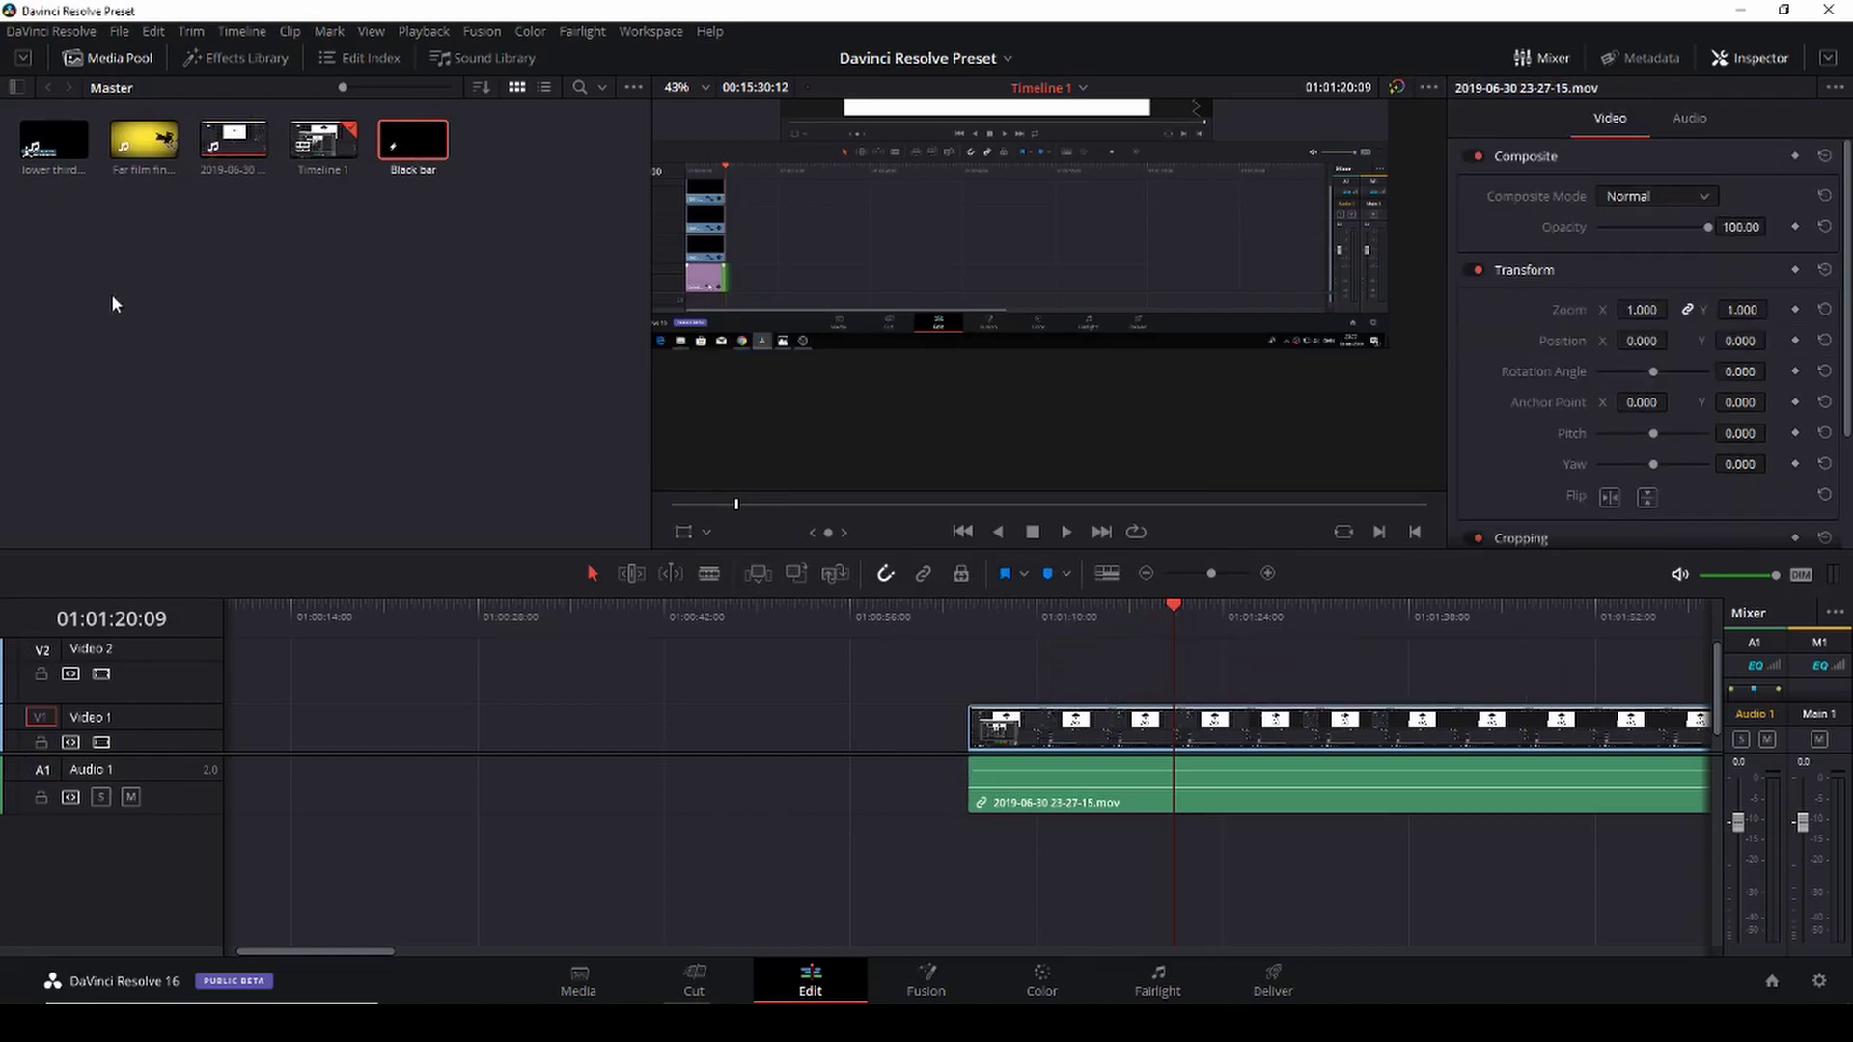
{"action": "left_click_drag", "start_coordinate": [204, 207], "coordinate": [330, 132]}
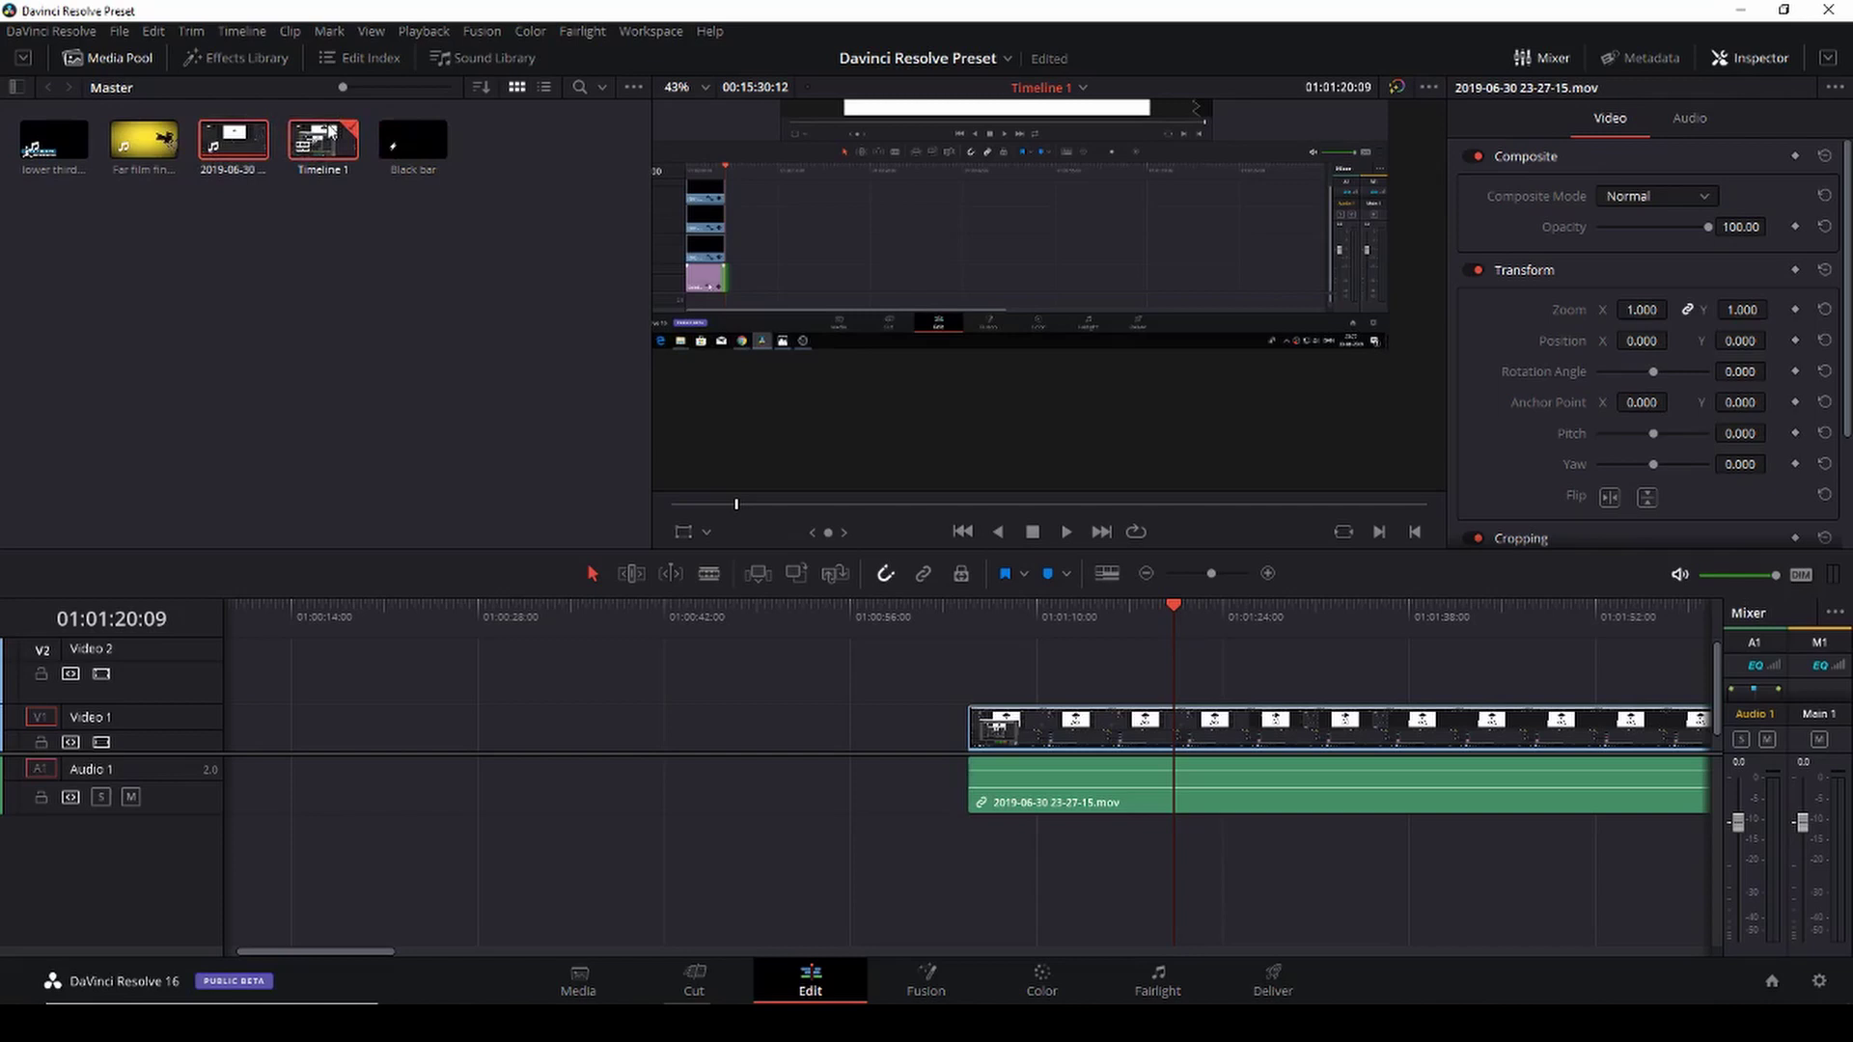
Delete the 2019-06-30 clip and Timeline 1 from the Media Pool, confirming the removal.
{"action": "key", "text": "Delete"}
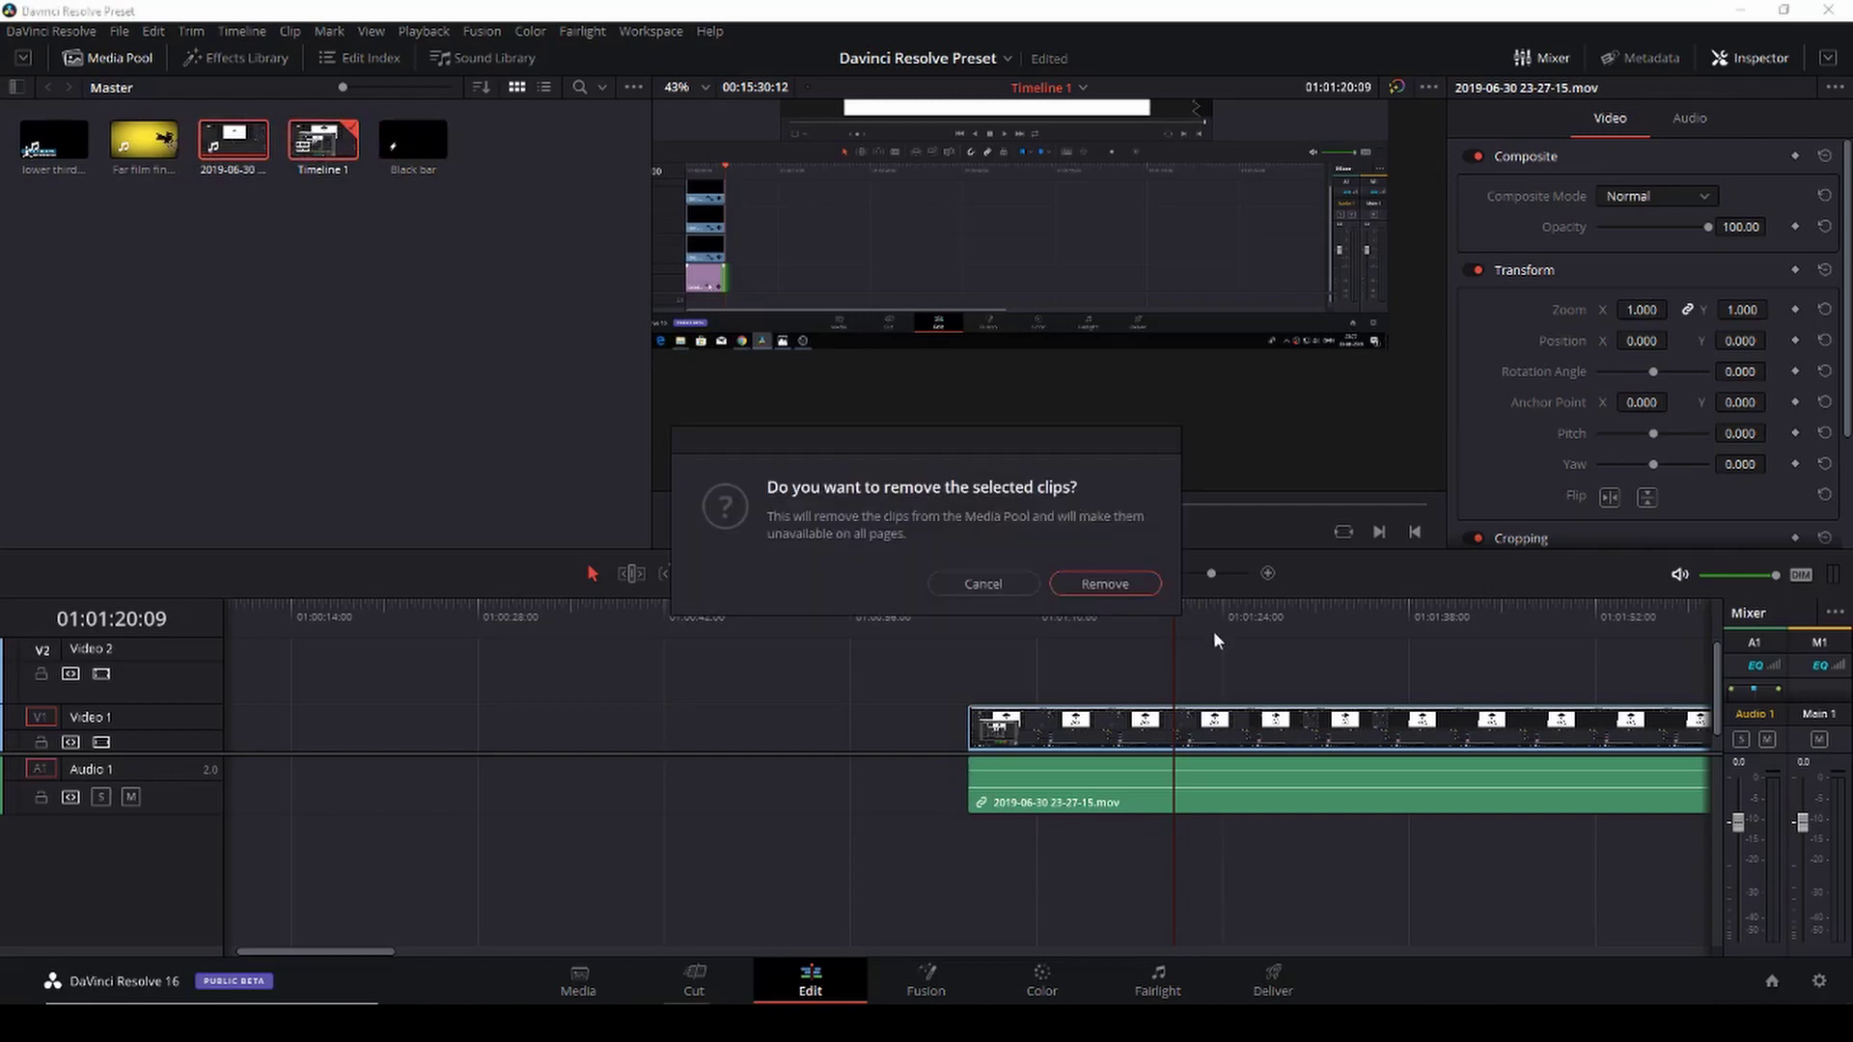
{"action": "left_click", "coordinate": [1105, 585]}
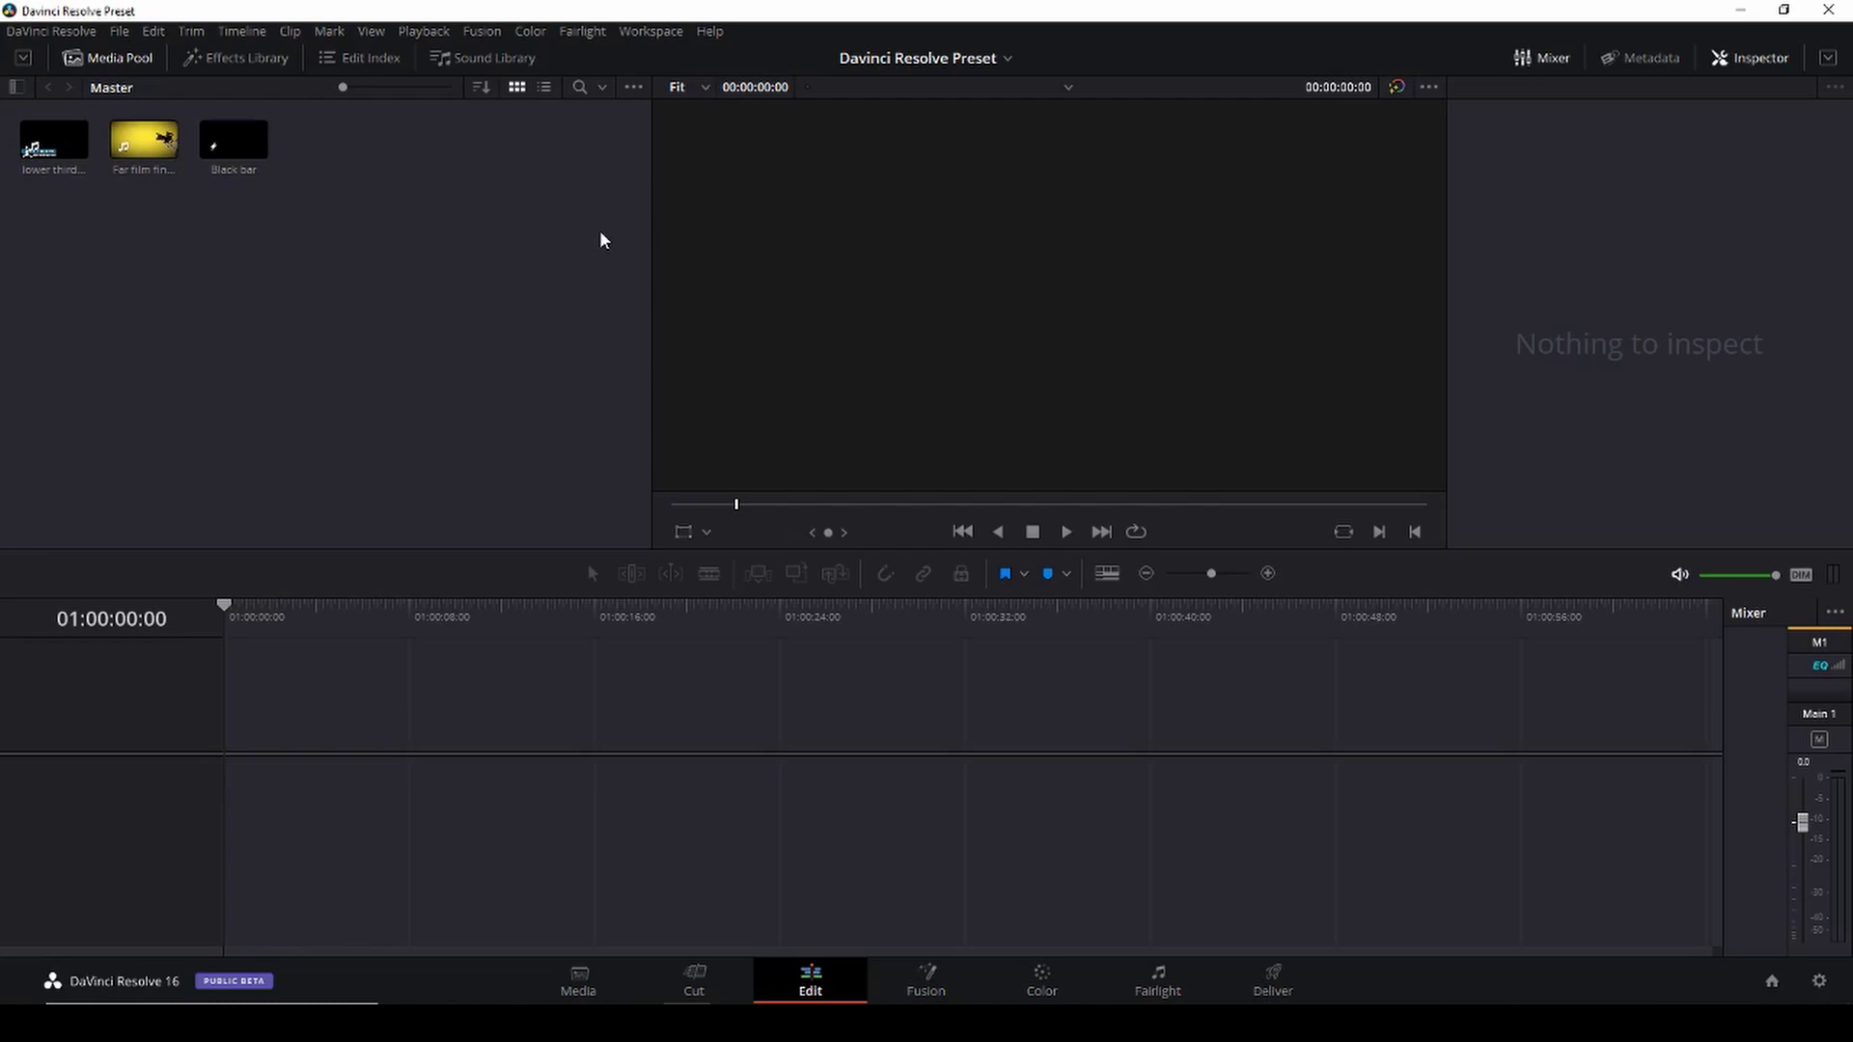
Open the project named 'project' from the Transitions video folder in the Project Manager.
{"action": "left_click", "coordinate": [1772, 981]}
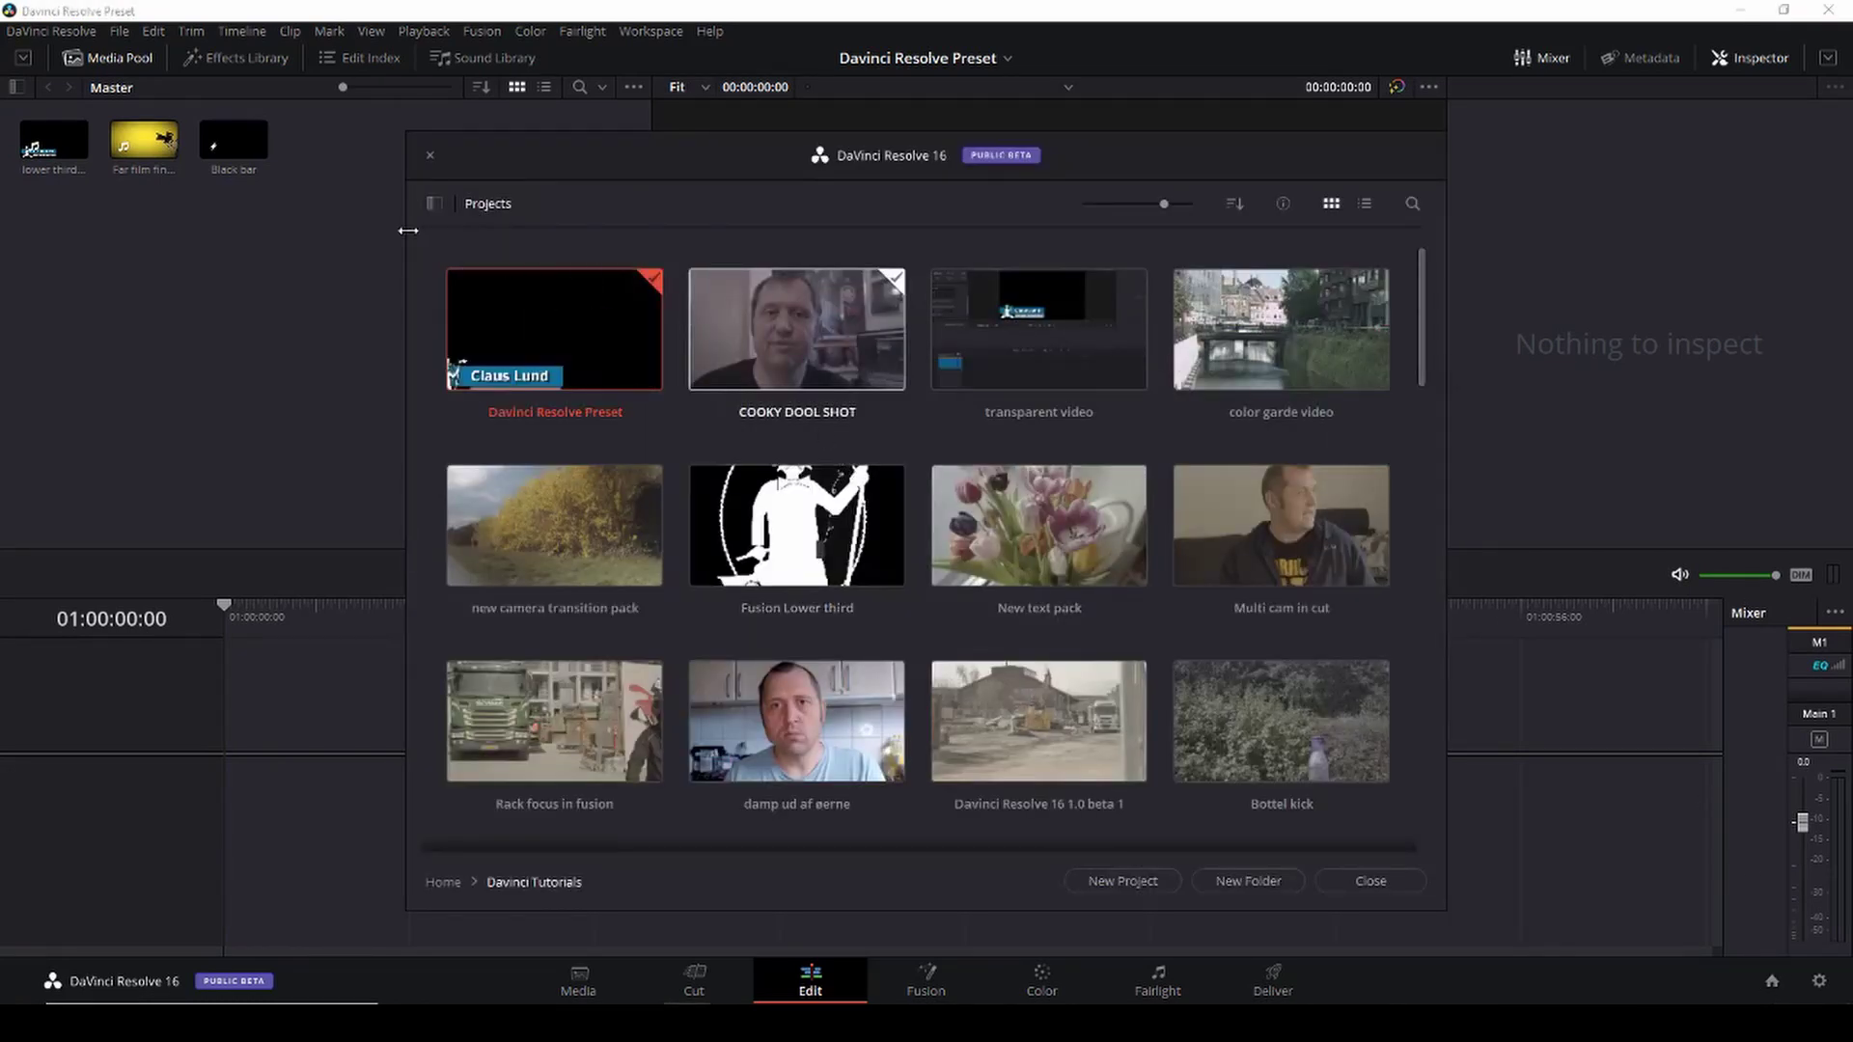
{"action": "right_click", "coordinate": [599, 331]}
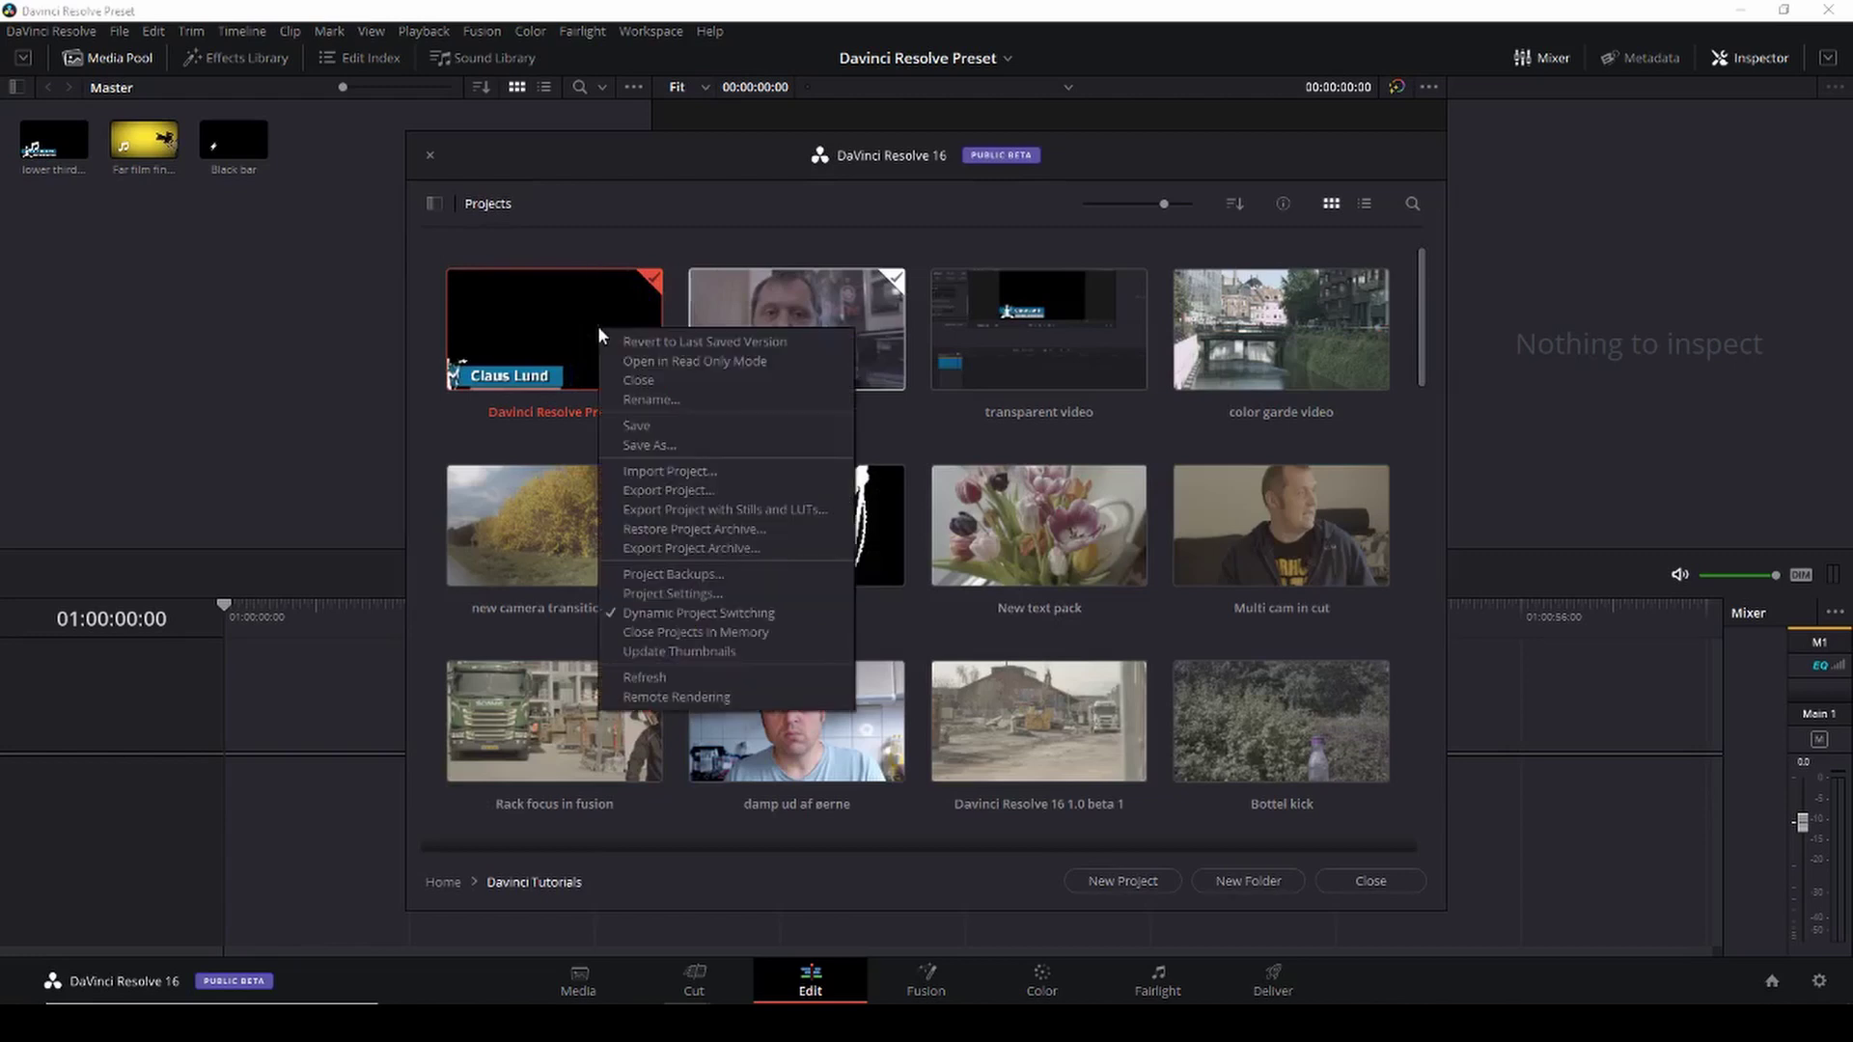
{"action": "left_click", "coordinate": [504, 300]}
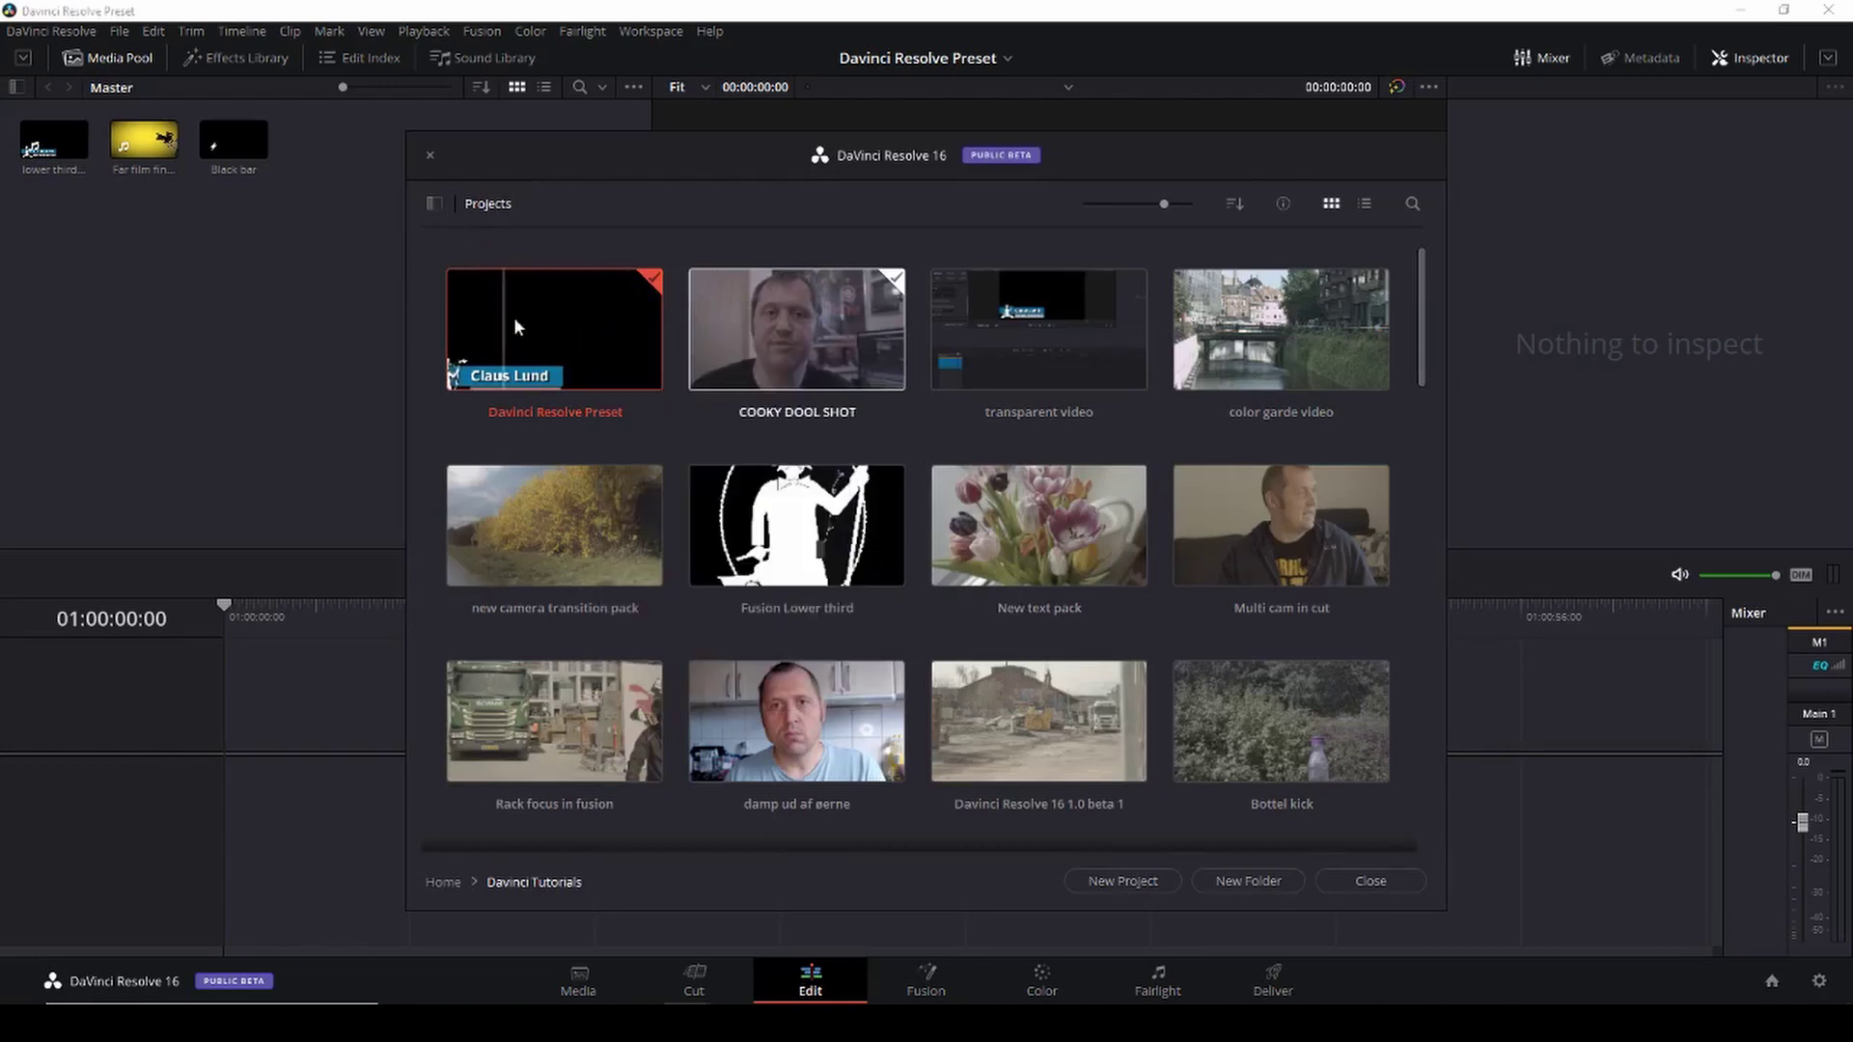
{"action": "left_click", "coordinate": [454, 885]}
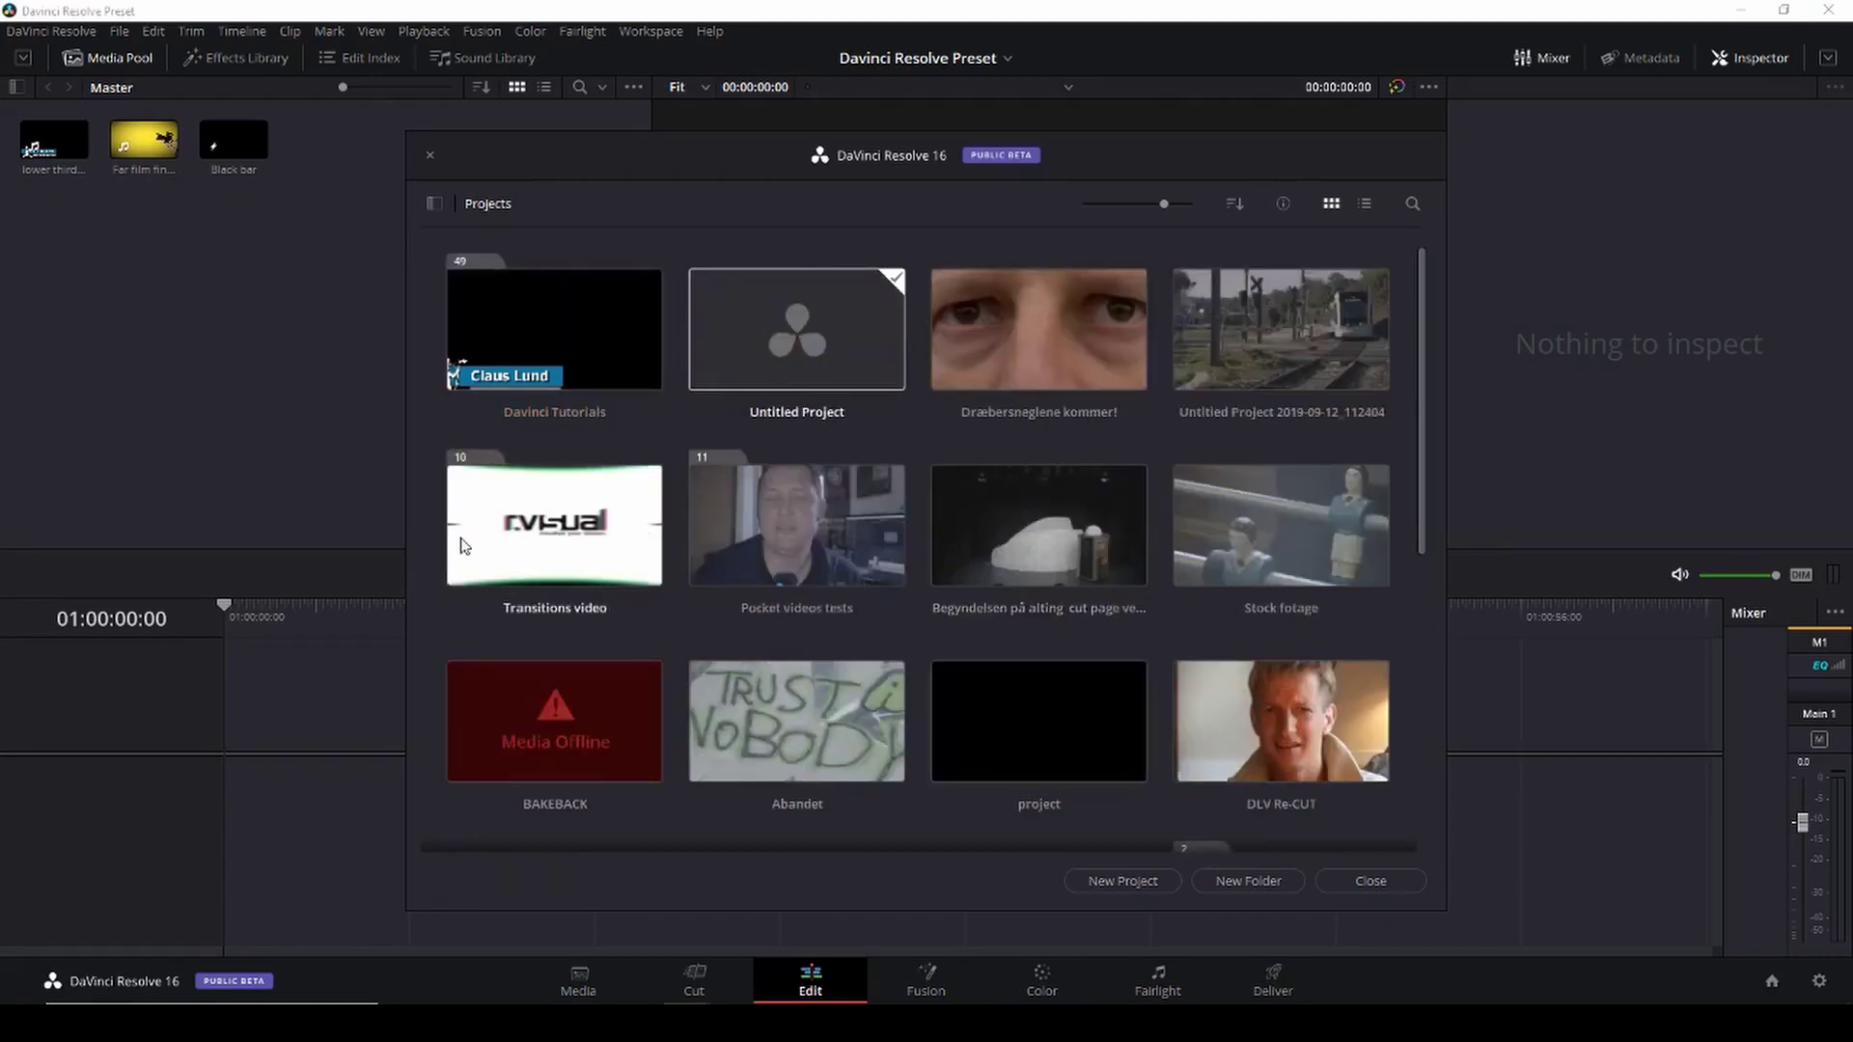
{"action": "double_click", "coordinate": [528, 543]}
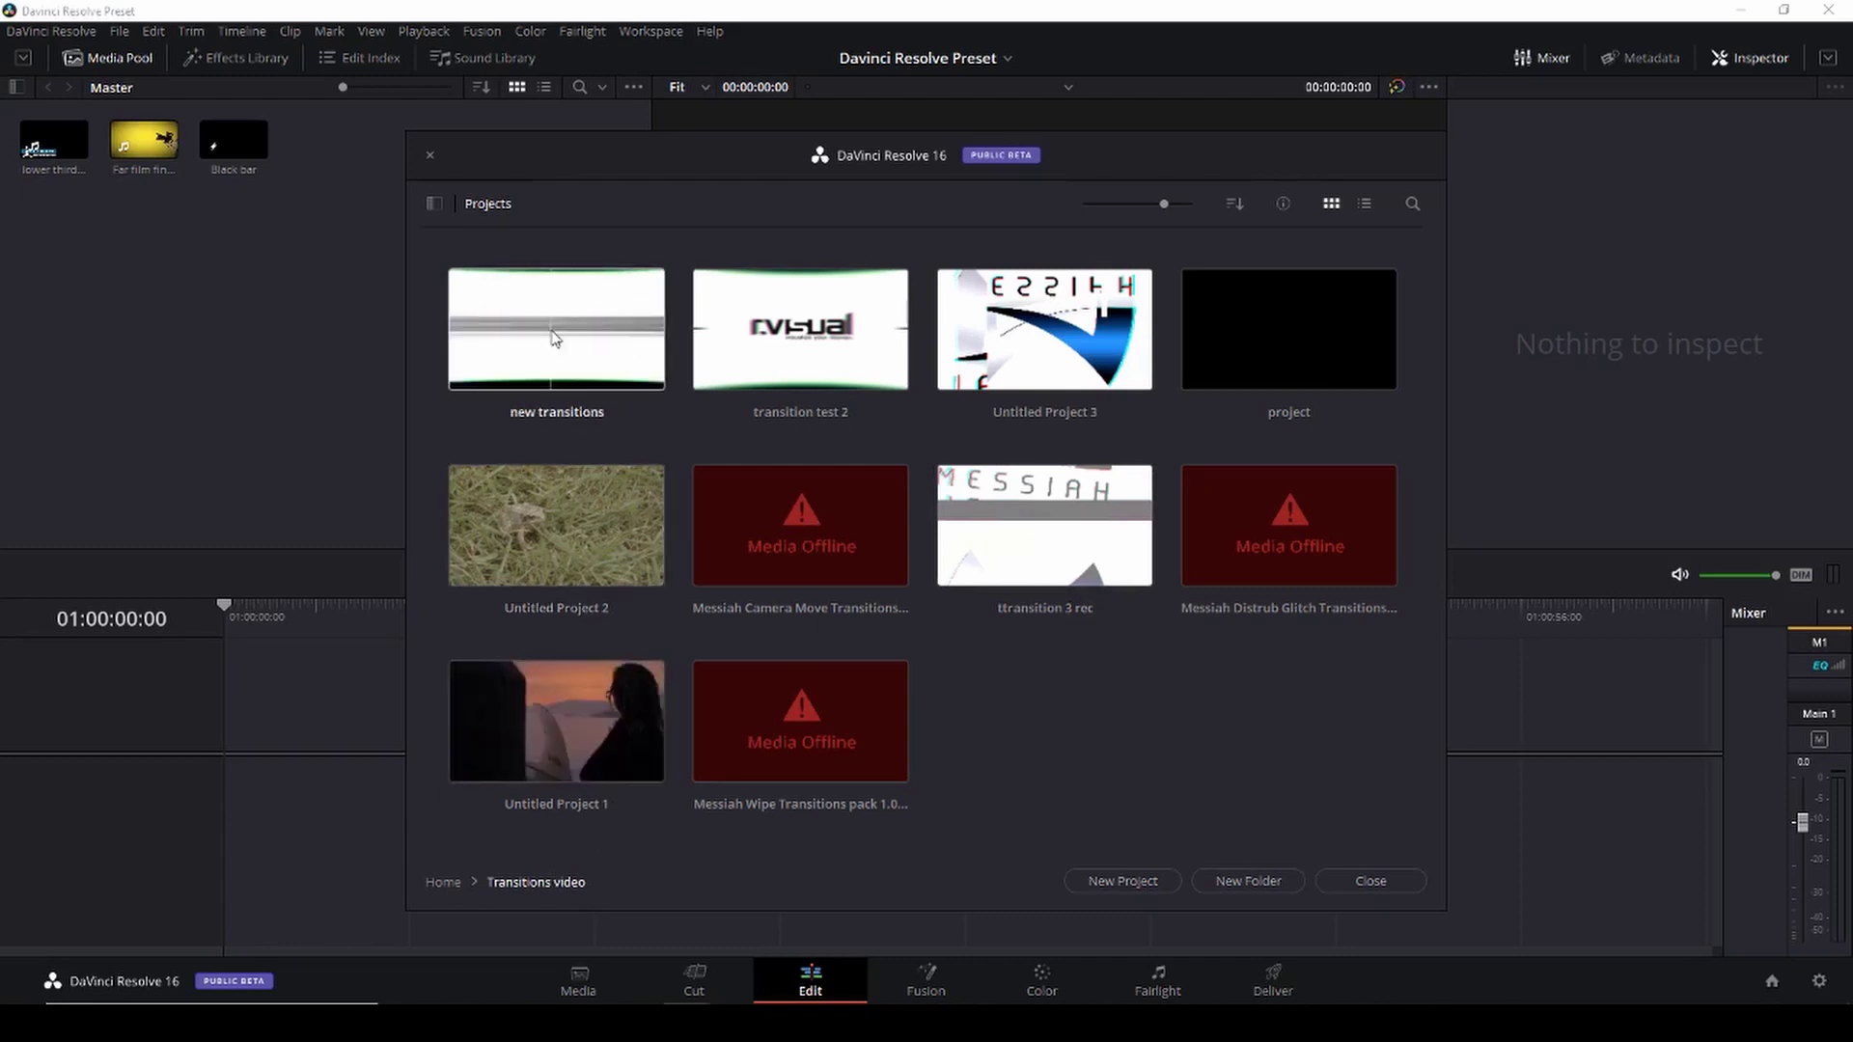
{"action": "double_click", "coordinate": [1259, 335]}
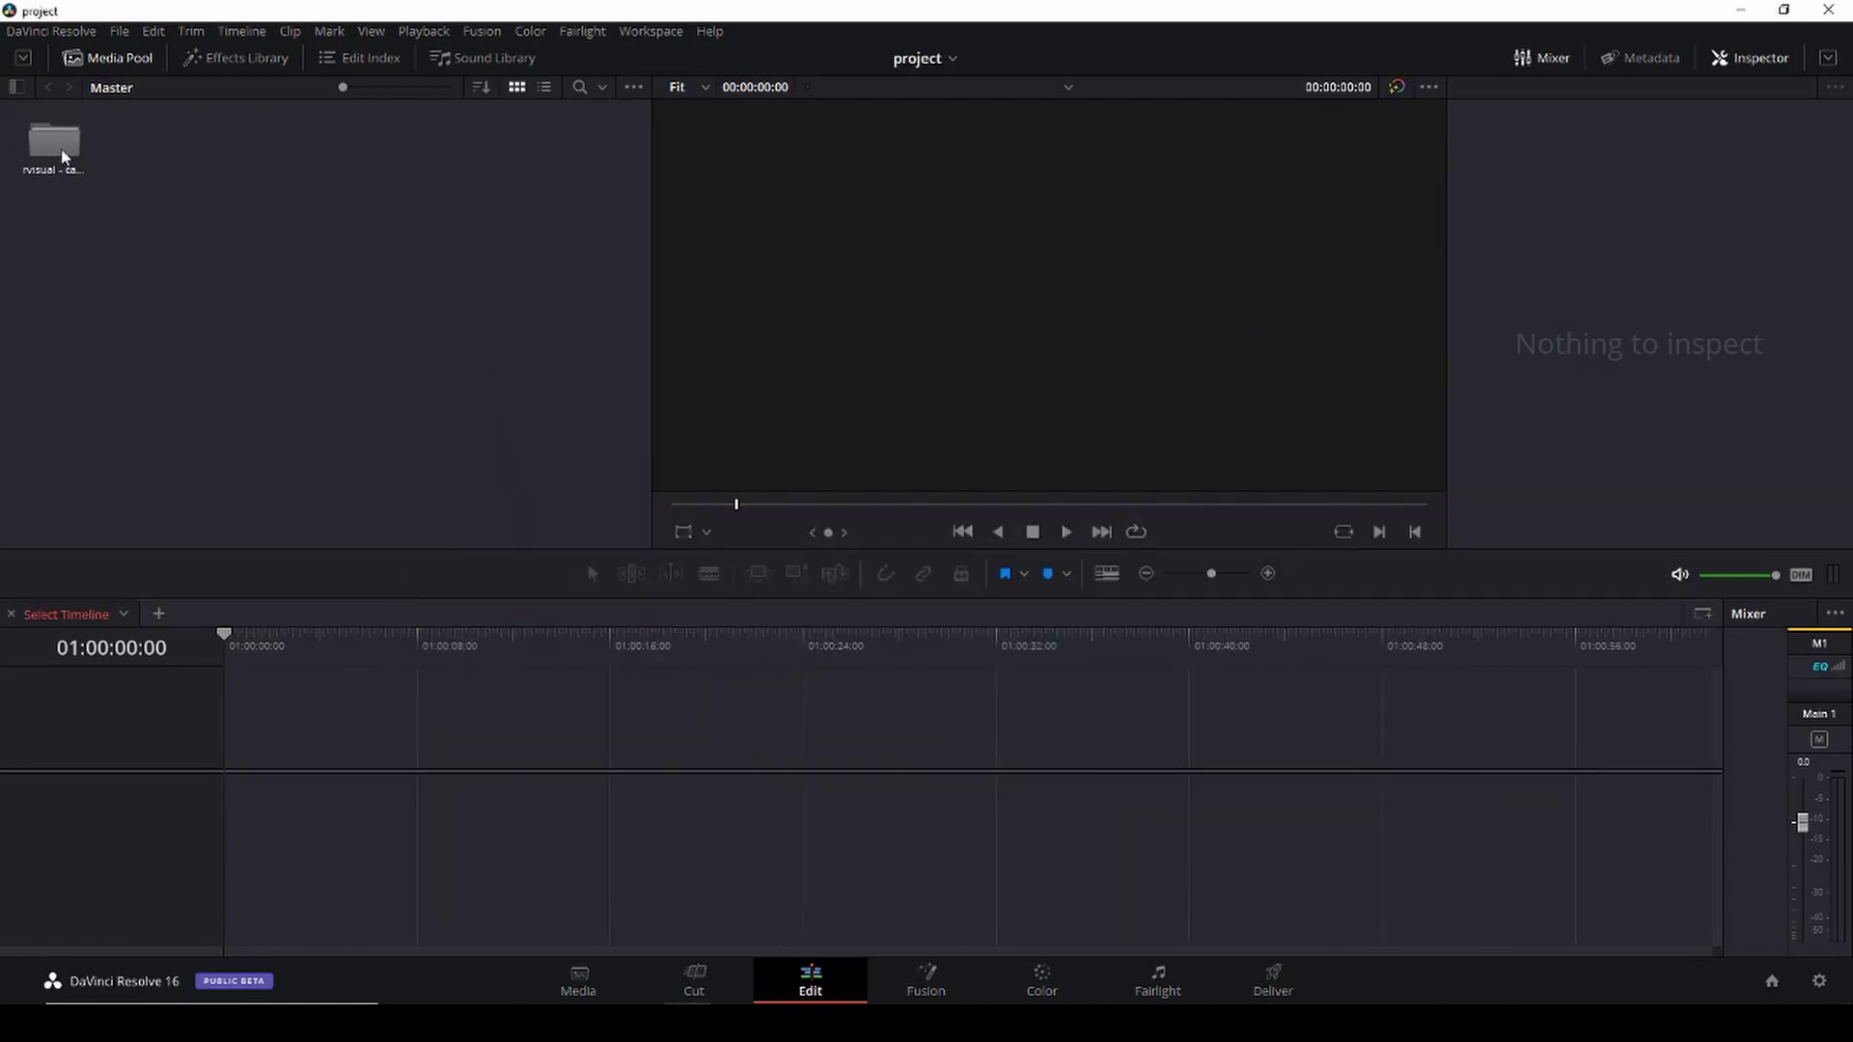
Open the transition pack folder, then switch back to the Davinci Resolve Preset project.
{"action": "double_click", "coordinate": [57, 159]}
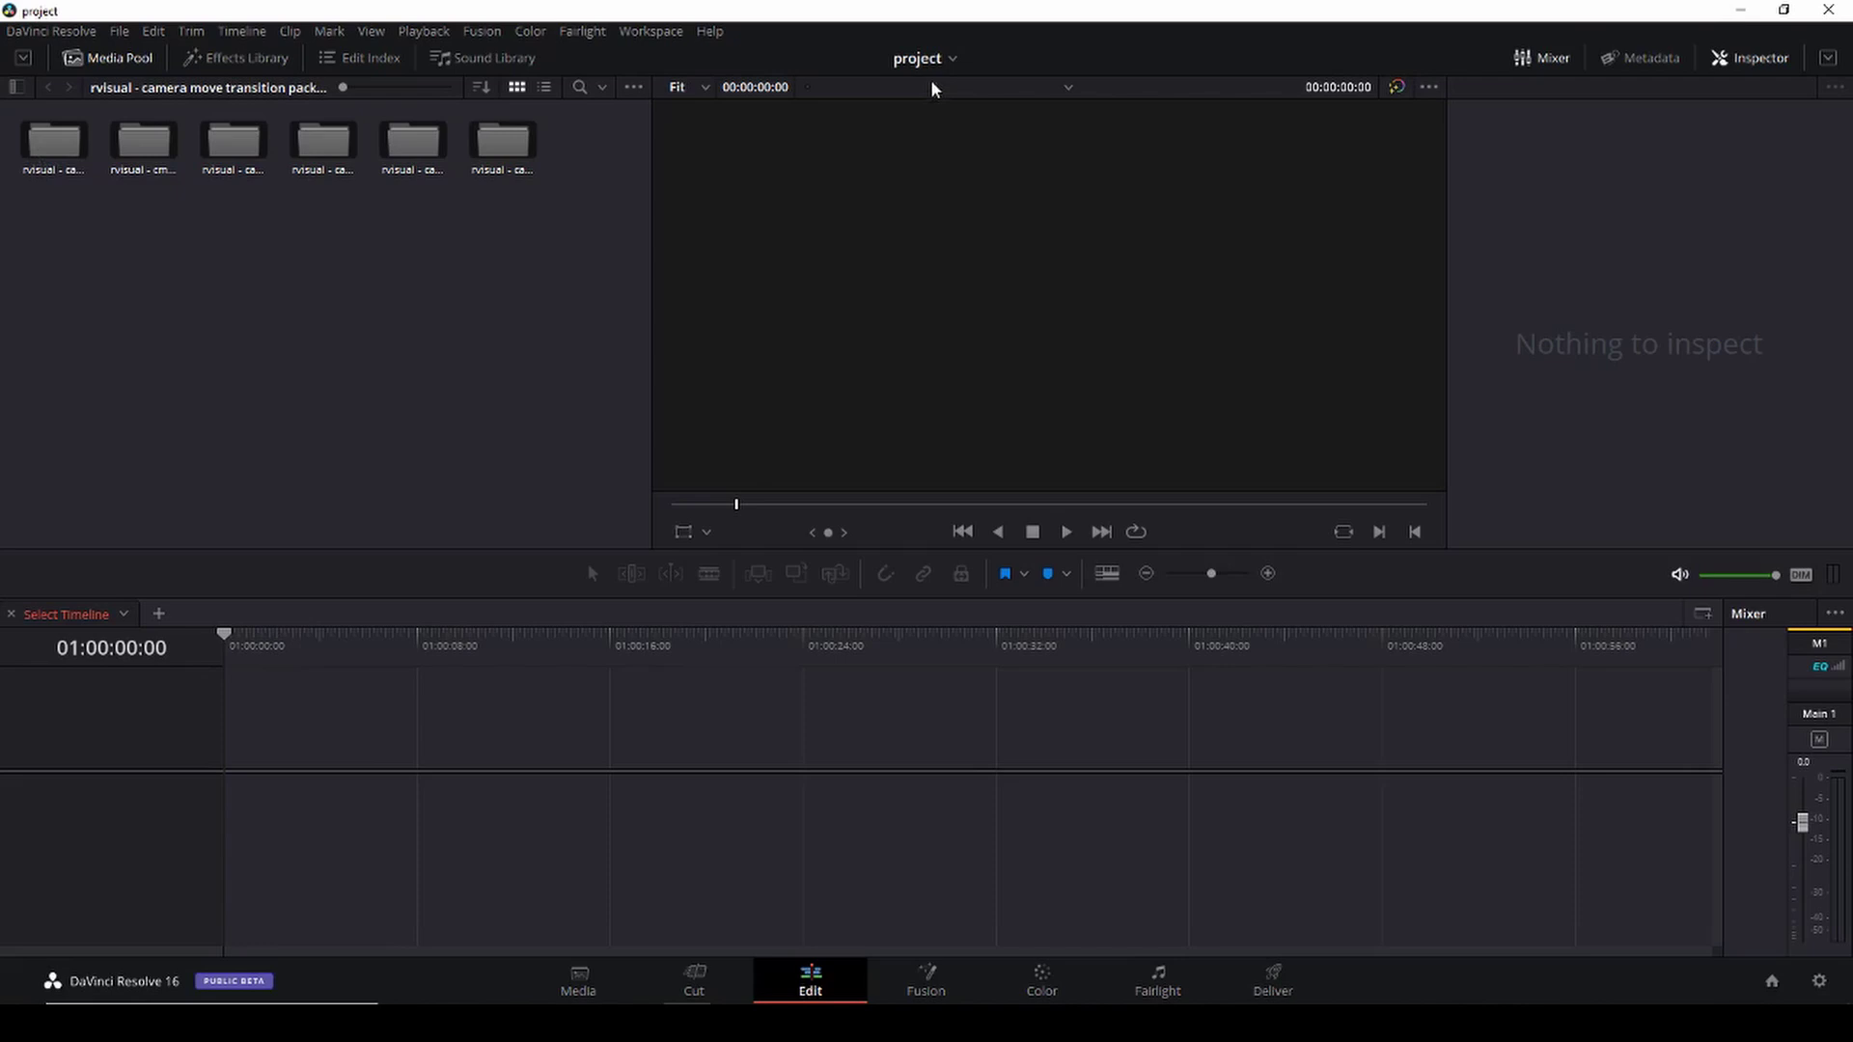
{"action": "left_click", "coordinate": [952, 59]}
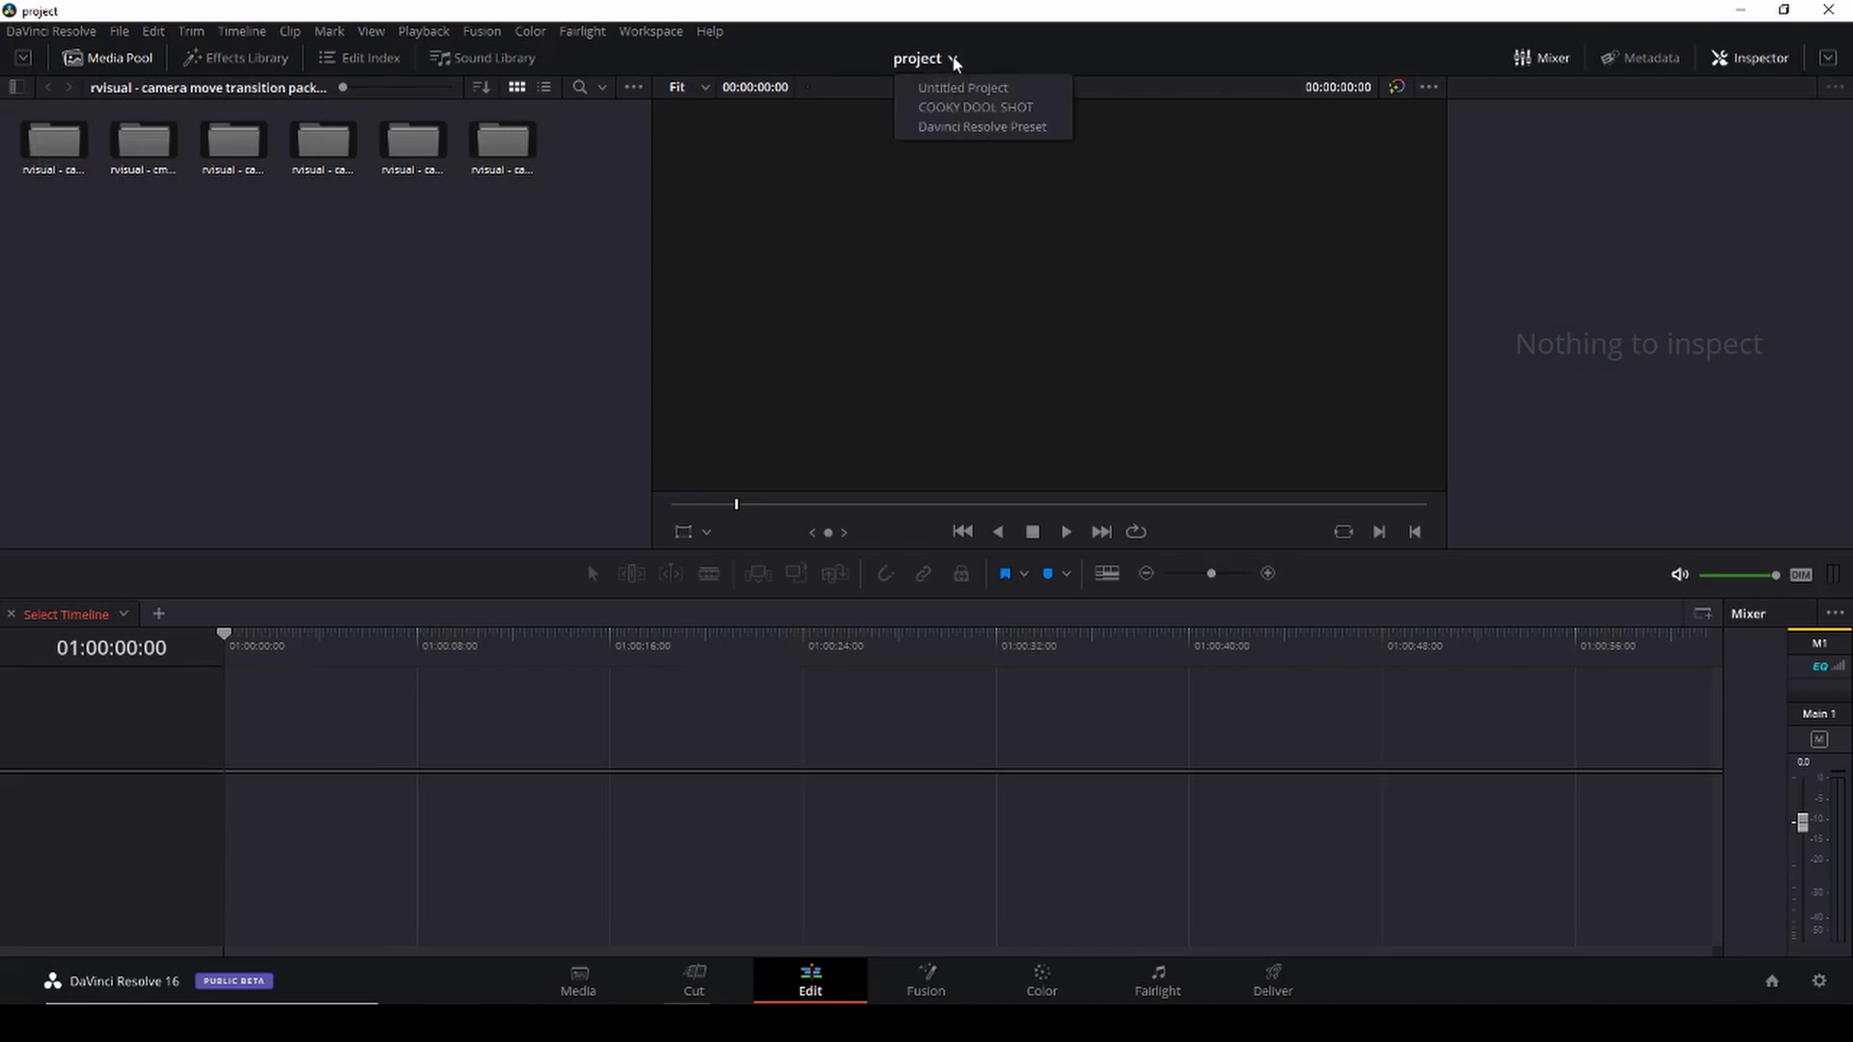
{"action": "left_click", "coordinate": [970, 140]}
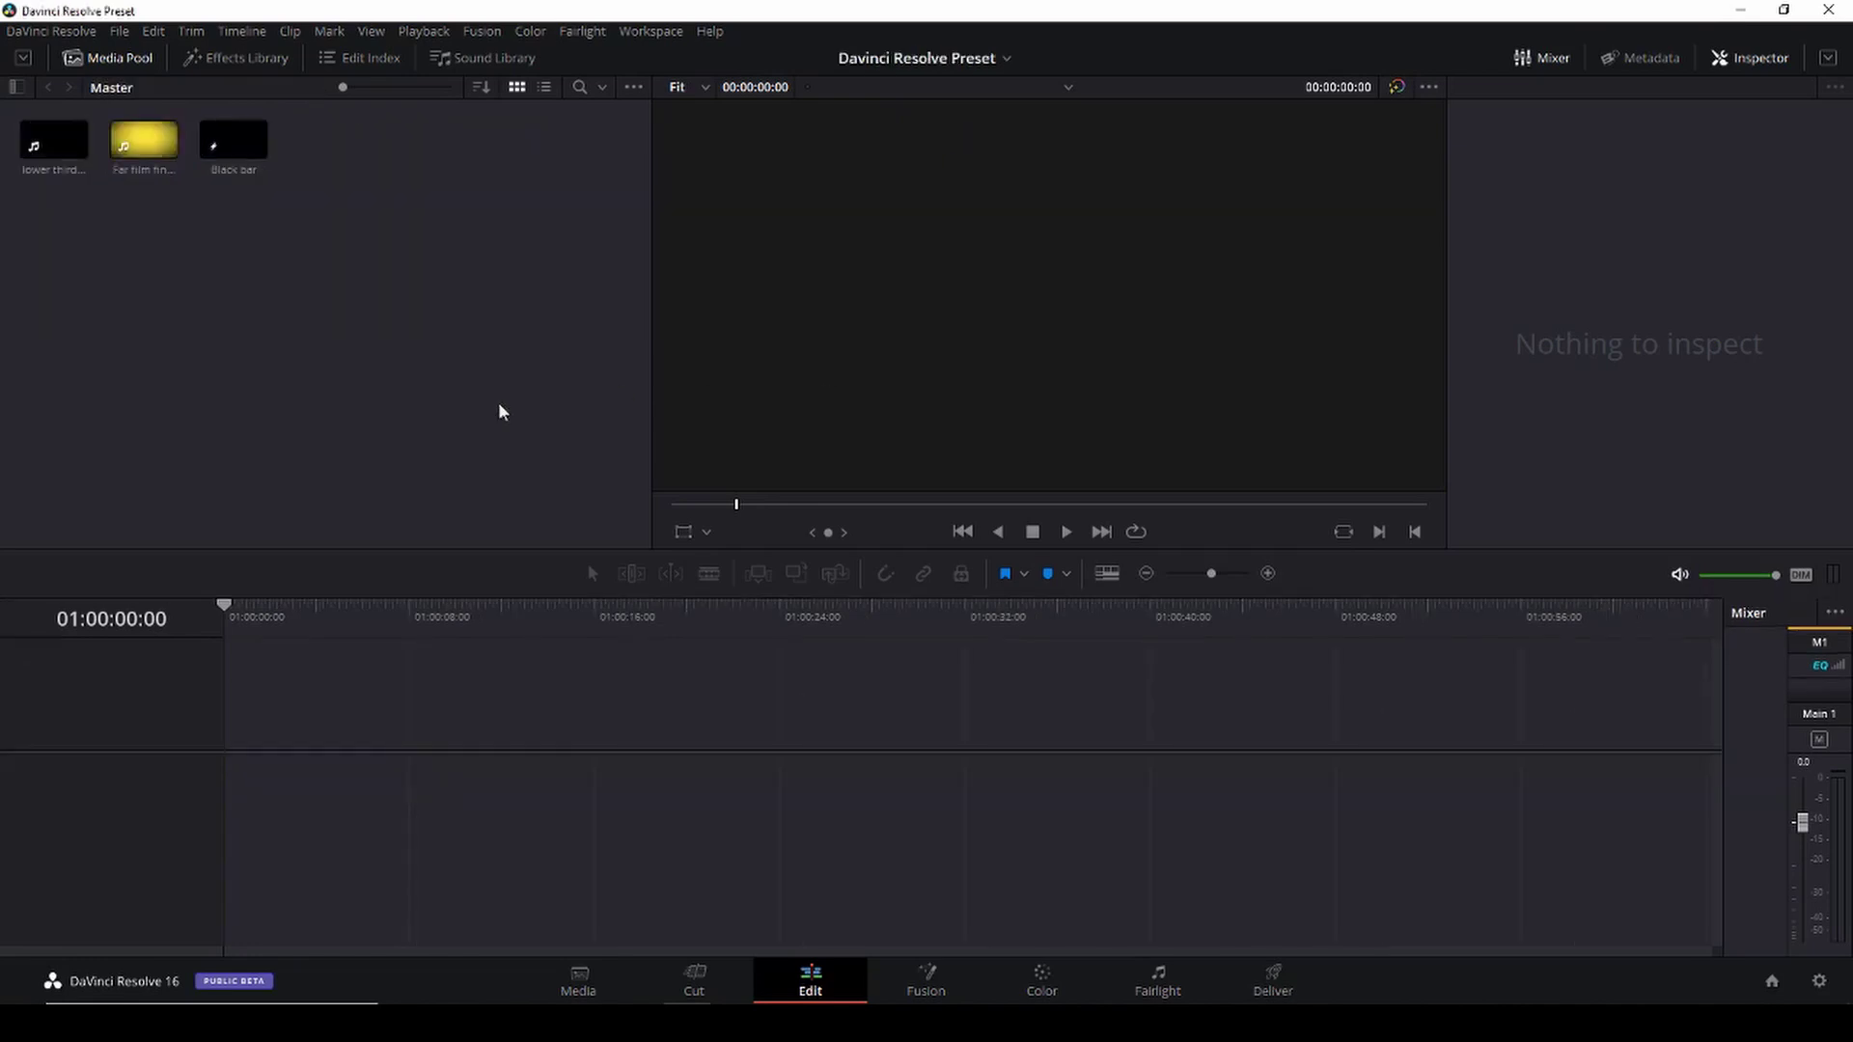
Add a Media Pool bin named 'Transitions' and open it.
{"action": "right_click", "coordinate": [320, 315]}
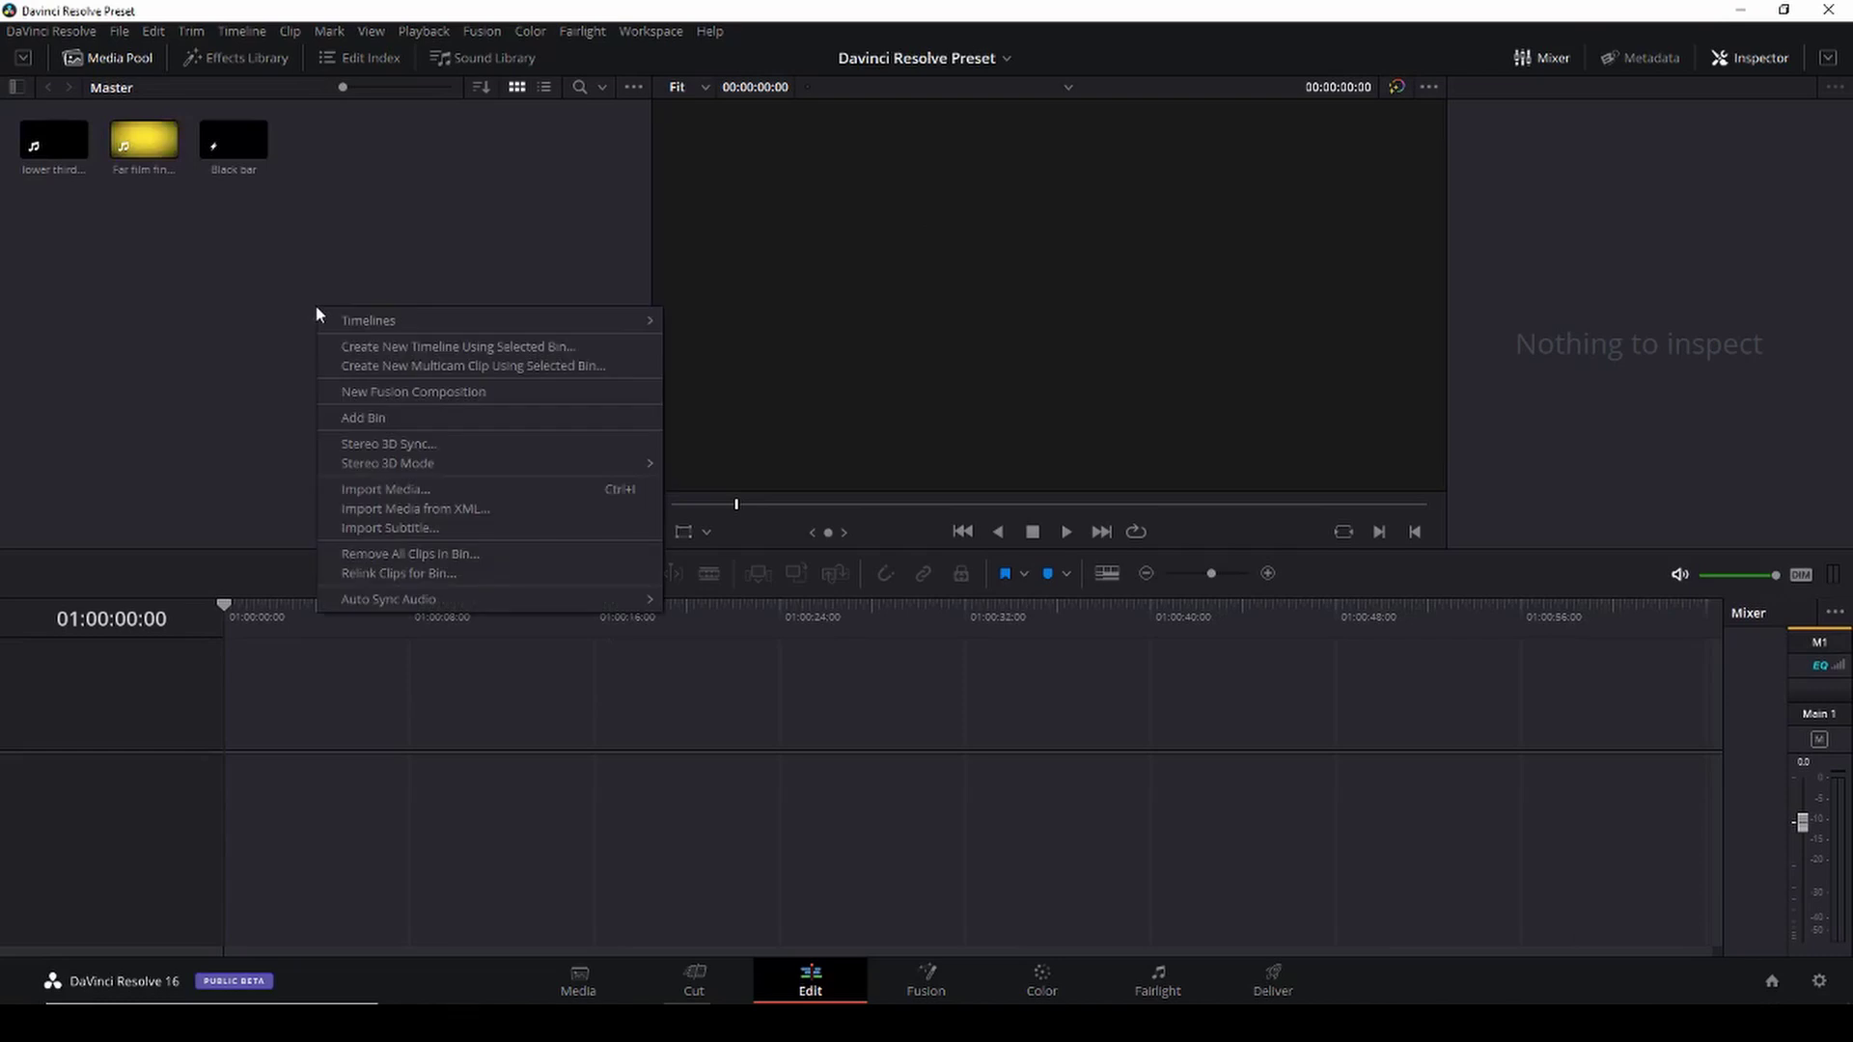
{"action": "left_click", "coordinate": [215, 302]}
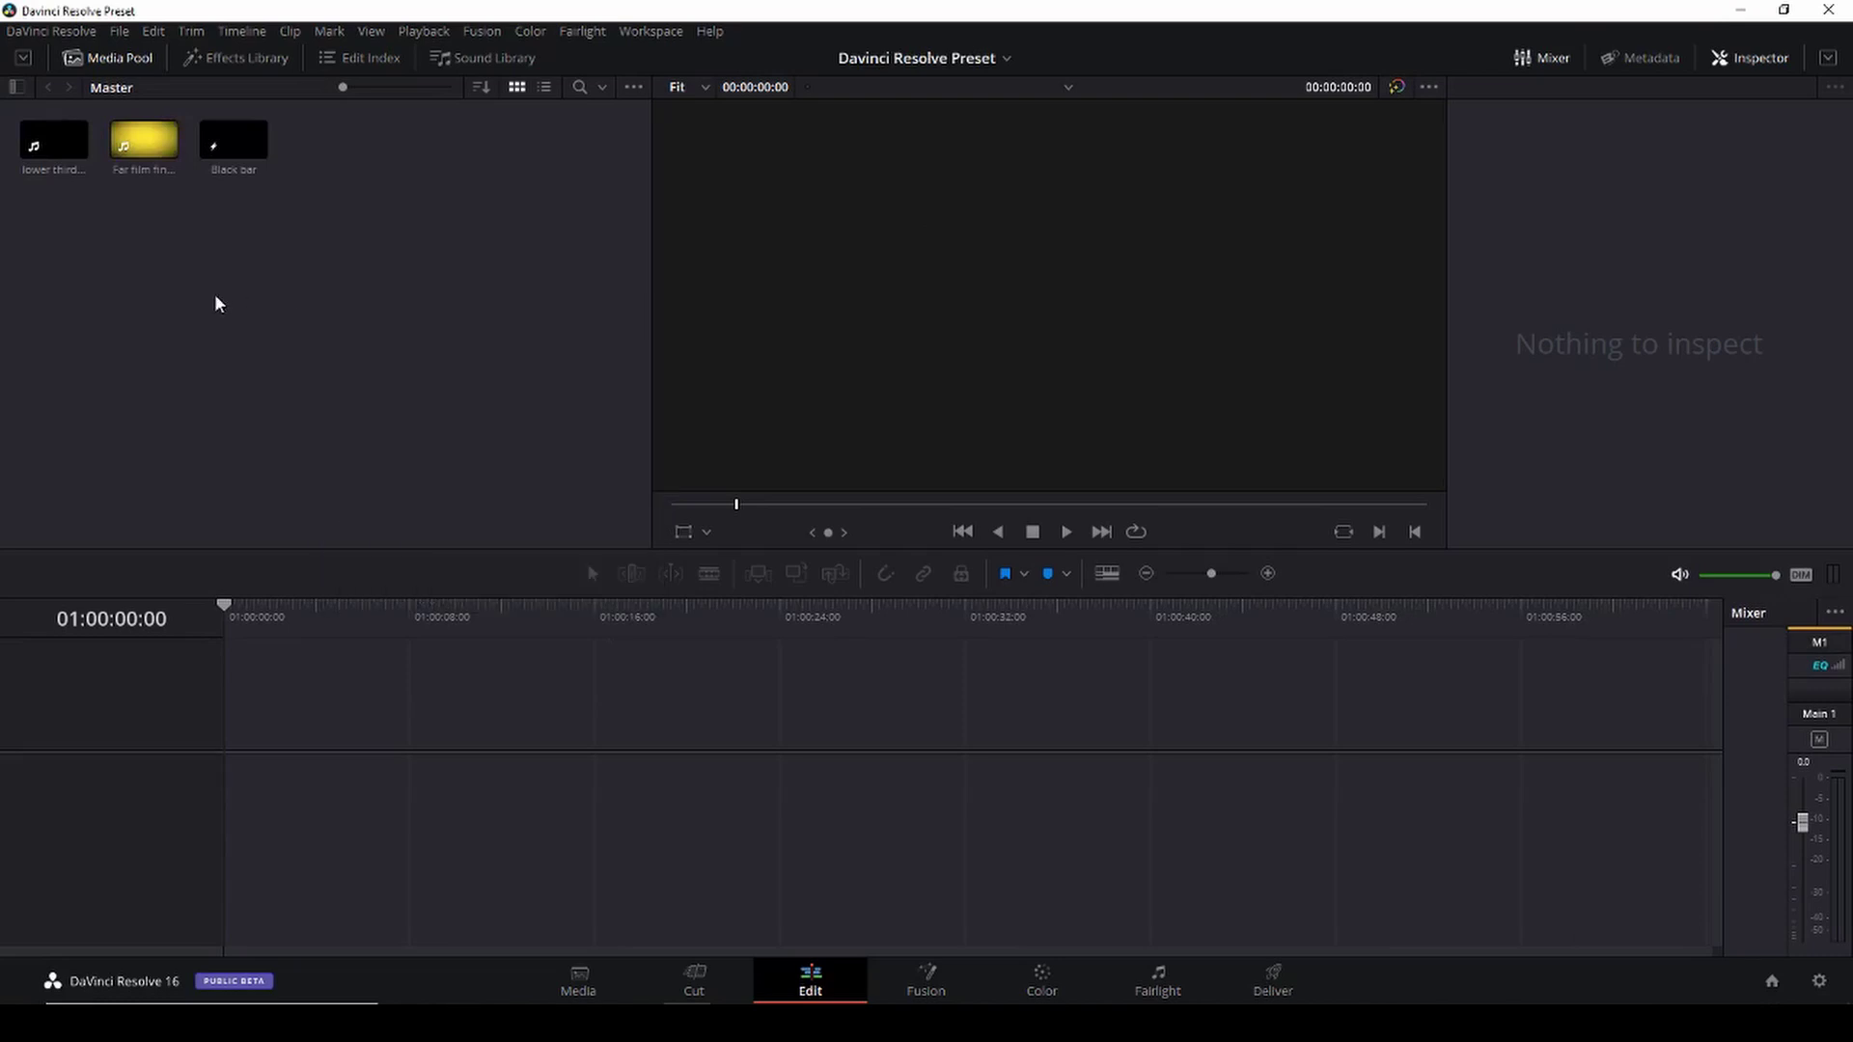
{"action": "right_click", "coordinate": [76, 255]}
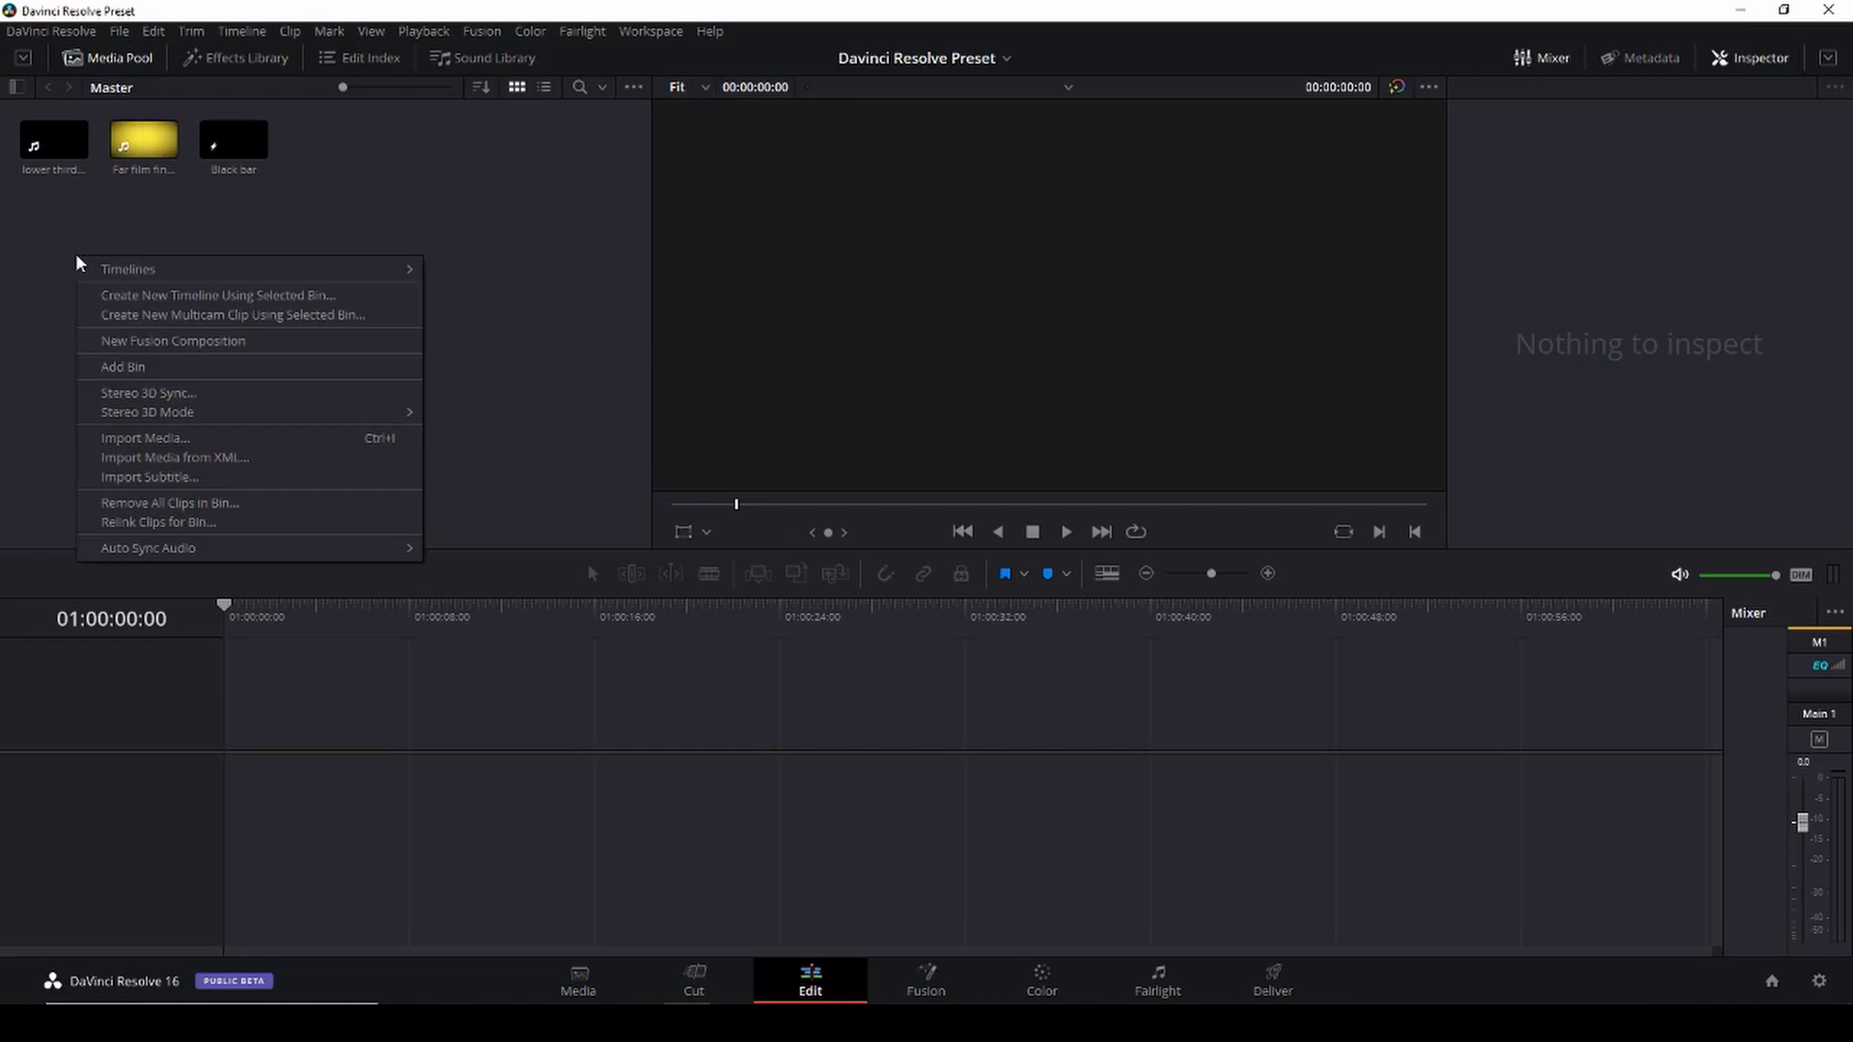
{"action": "left_click", "coordinate": [133, 366]}
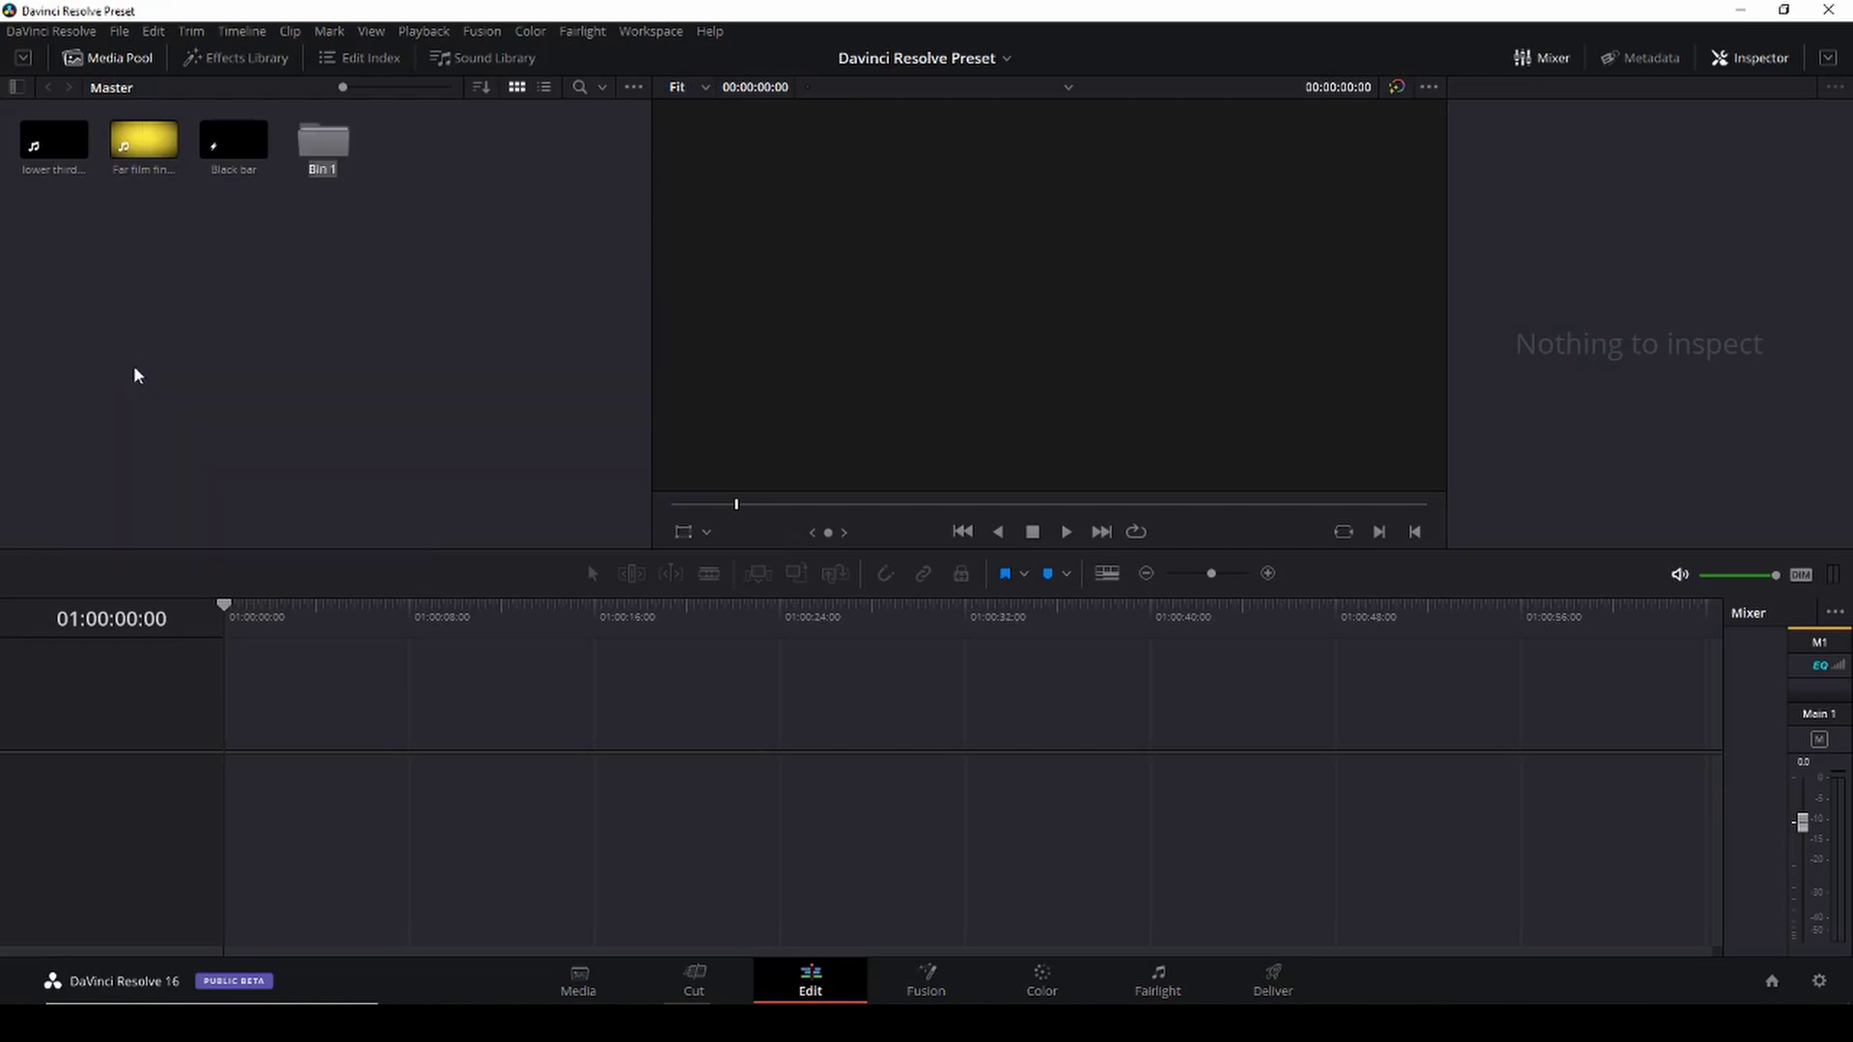
{"action": "type", "text": "Transitions"}
{"action": "key", "text": "Return"}
{"action": "double_click", "coordinate": [328, 145]}
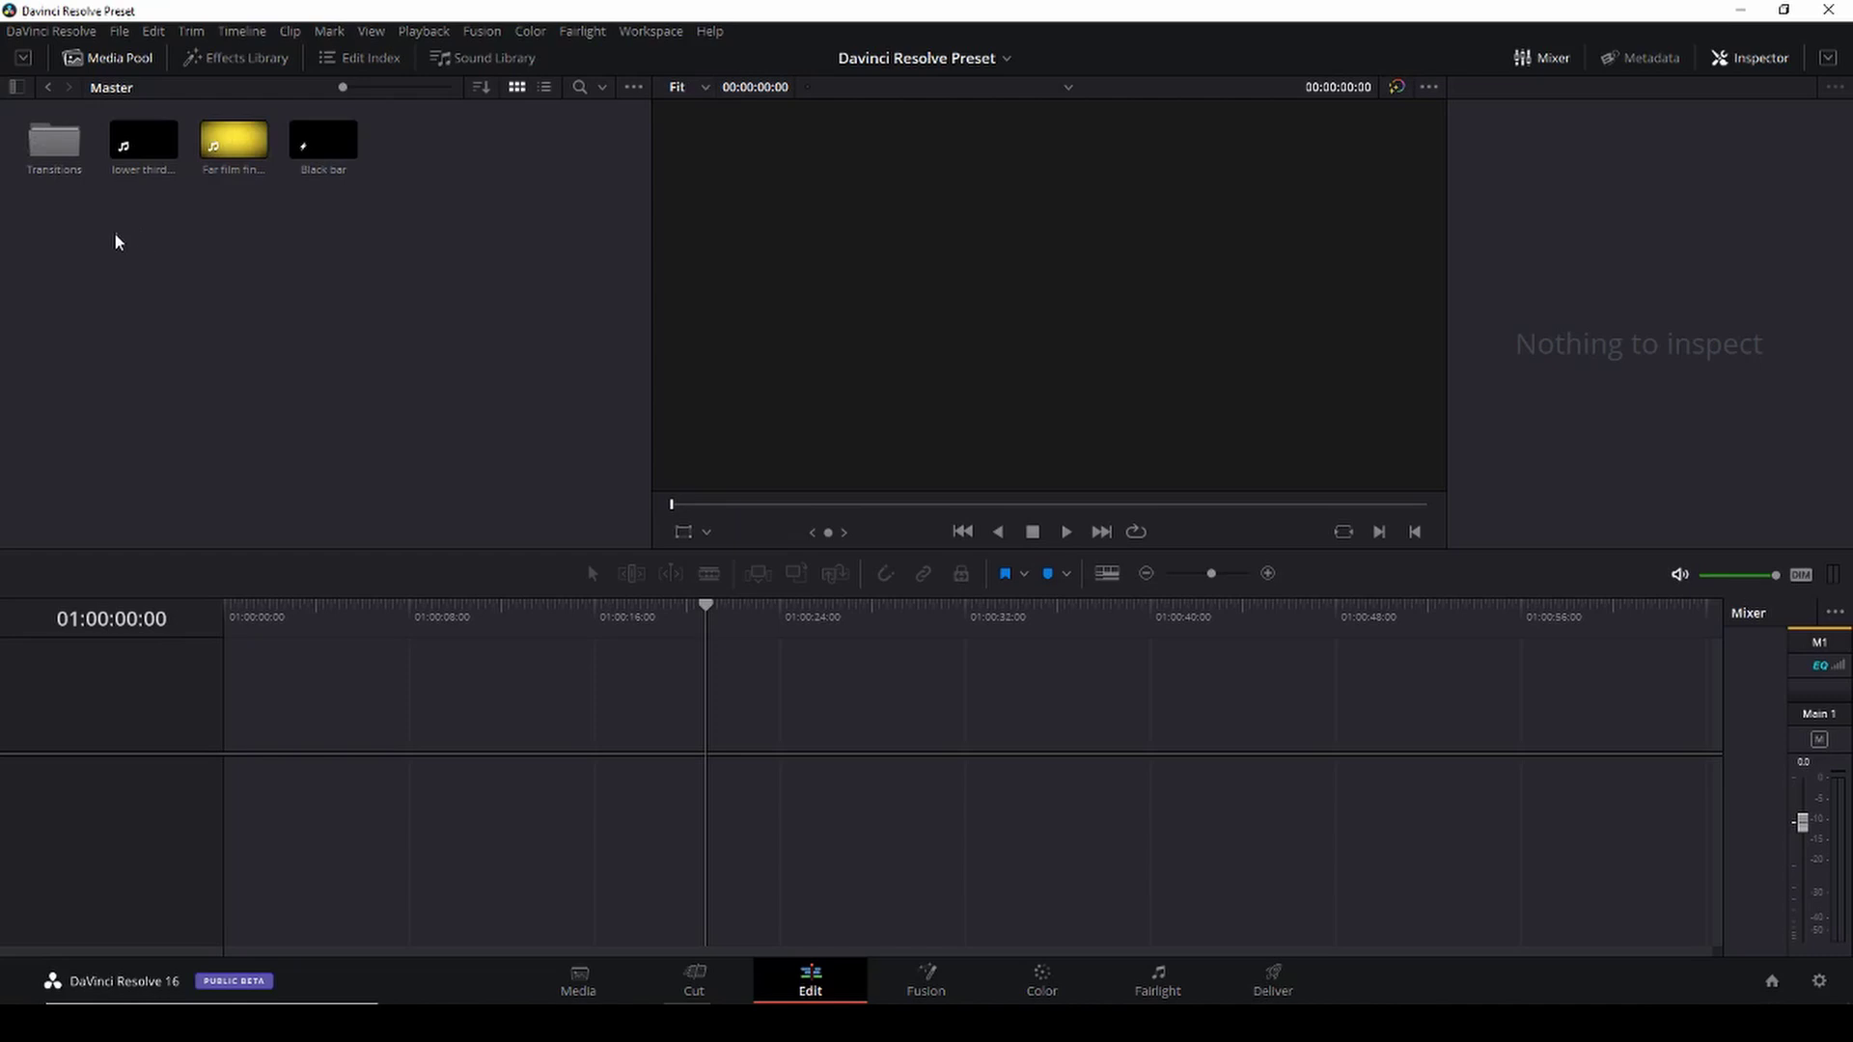
Add a bin named 'Tutorial grafic' and move the lower third, yellow and Black bar clips into it.
{"action": "right_click", "coordinate": [116, 231]}
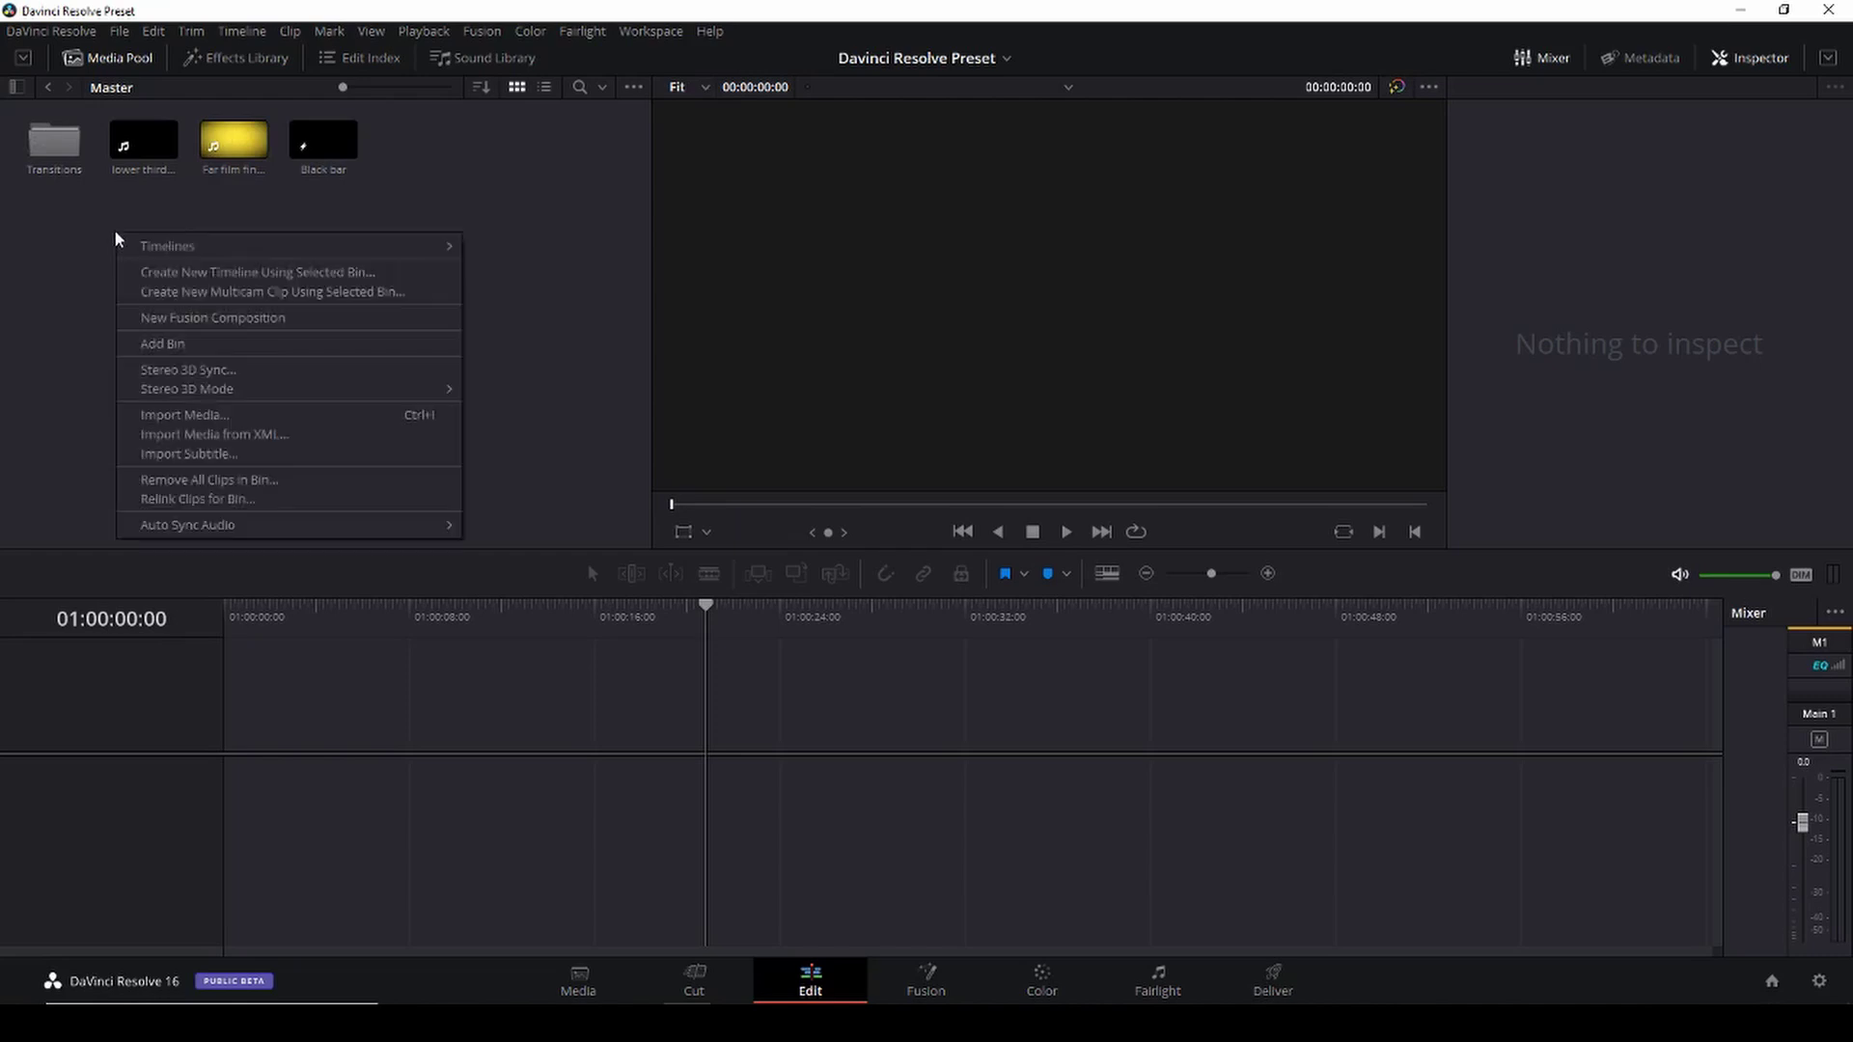
{"action": "left_click", "coordinate": [222, 344]}
{"action": "key", "text": "BackSpace"}
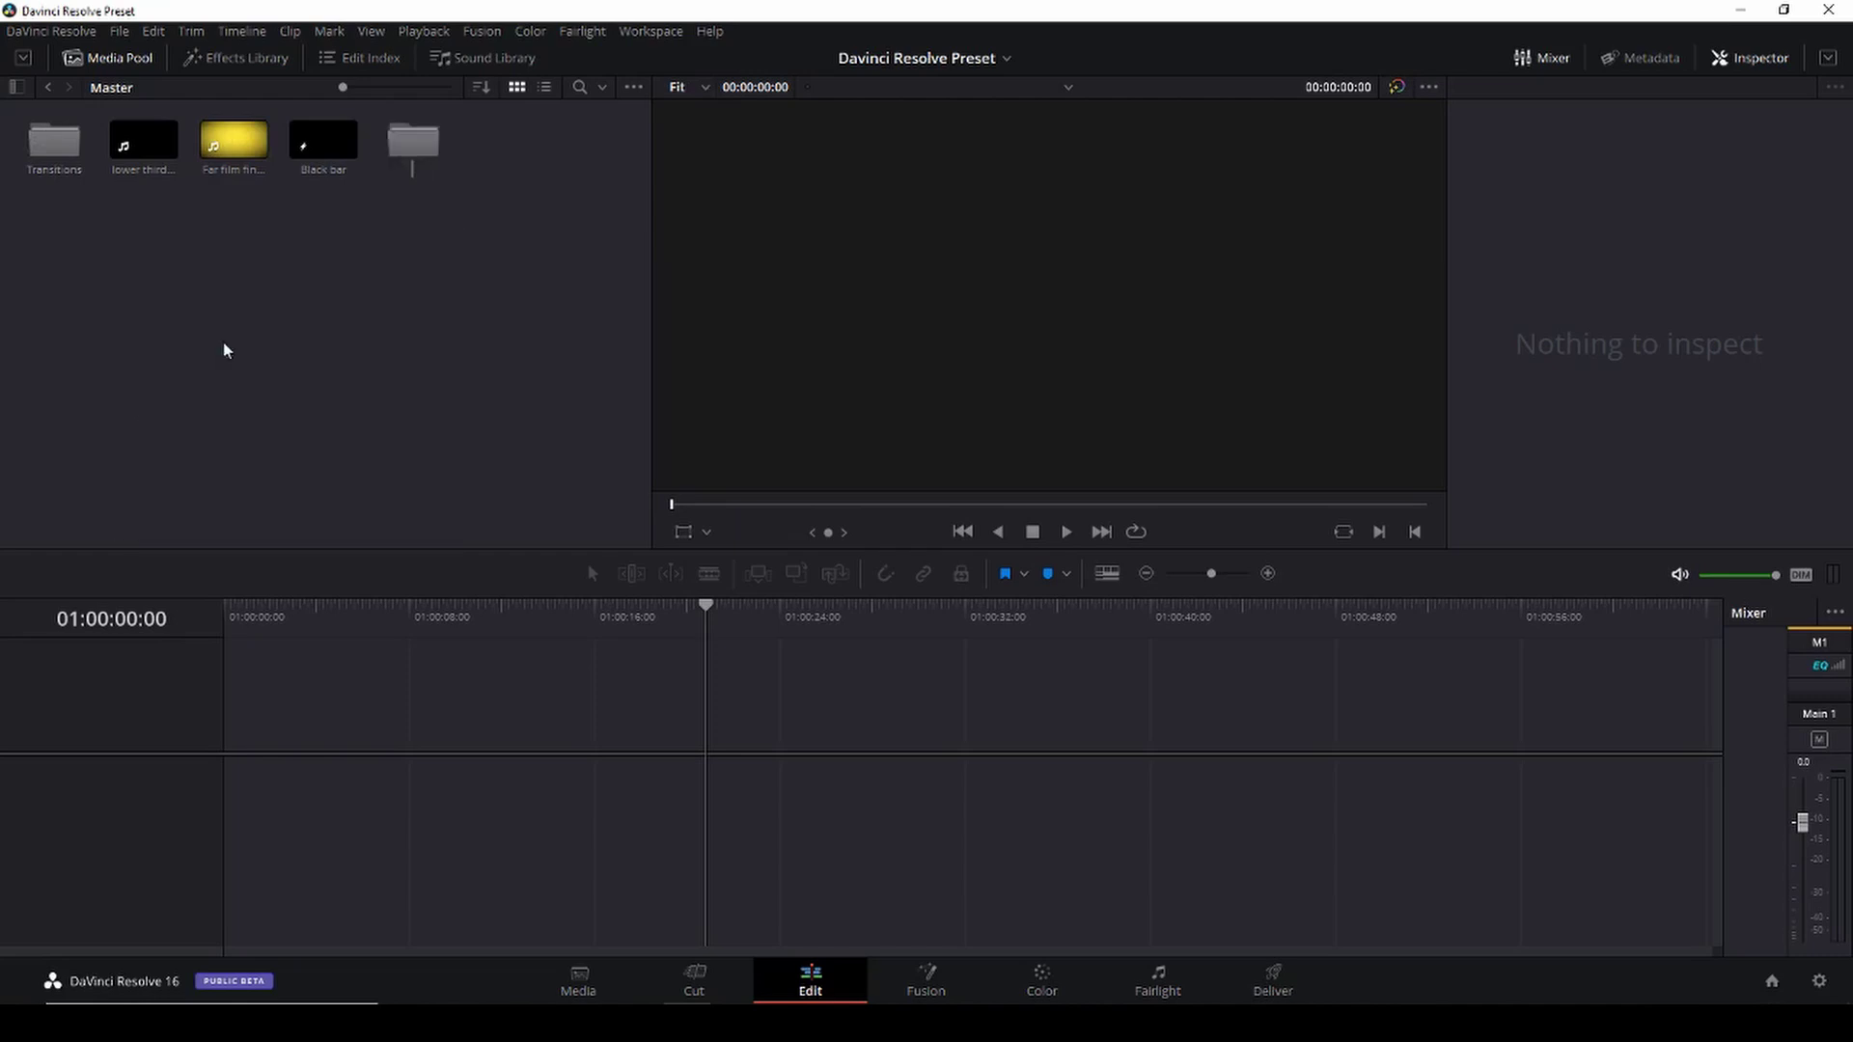
{"action": "type", "text": "Tu"}
{"action": "type", "text": "tori"}
{"action": "type", "text": "al"}
{"action": "type", "text": " grafi"}
{"action": "type", "text": "c"}
{"action": "left_click_drag", "start_coordinate": [118, 225], "coordinate": [422, 146]}
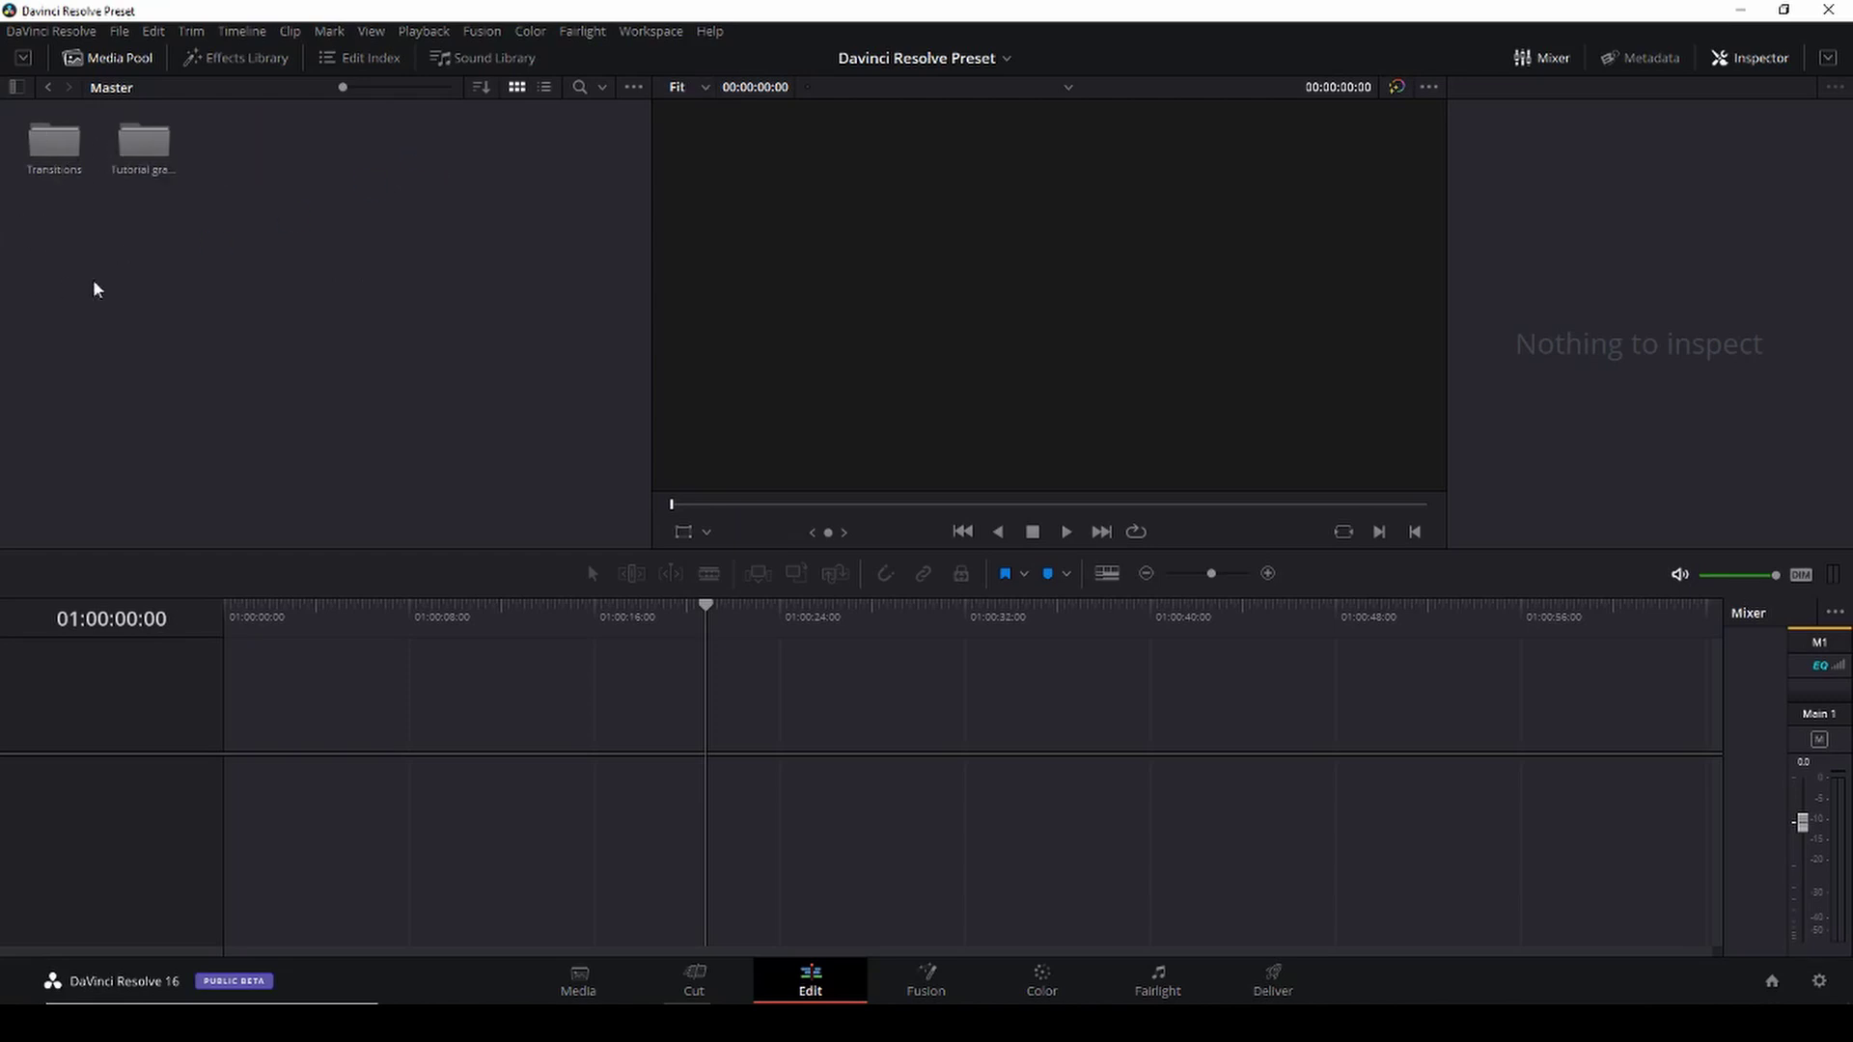
Add another bin named 'Fotage'.
{"action": "right_click", "coordinate": [503, 336]}
{"action": "left_click", "coordinate": [591, 451]}
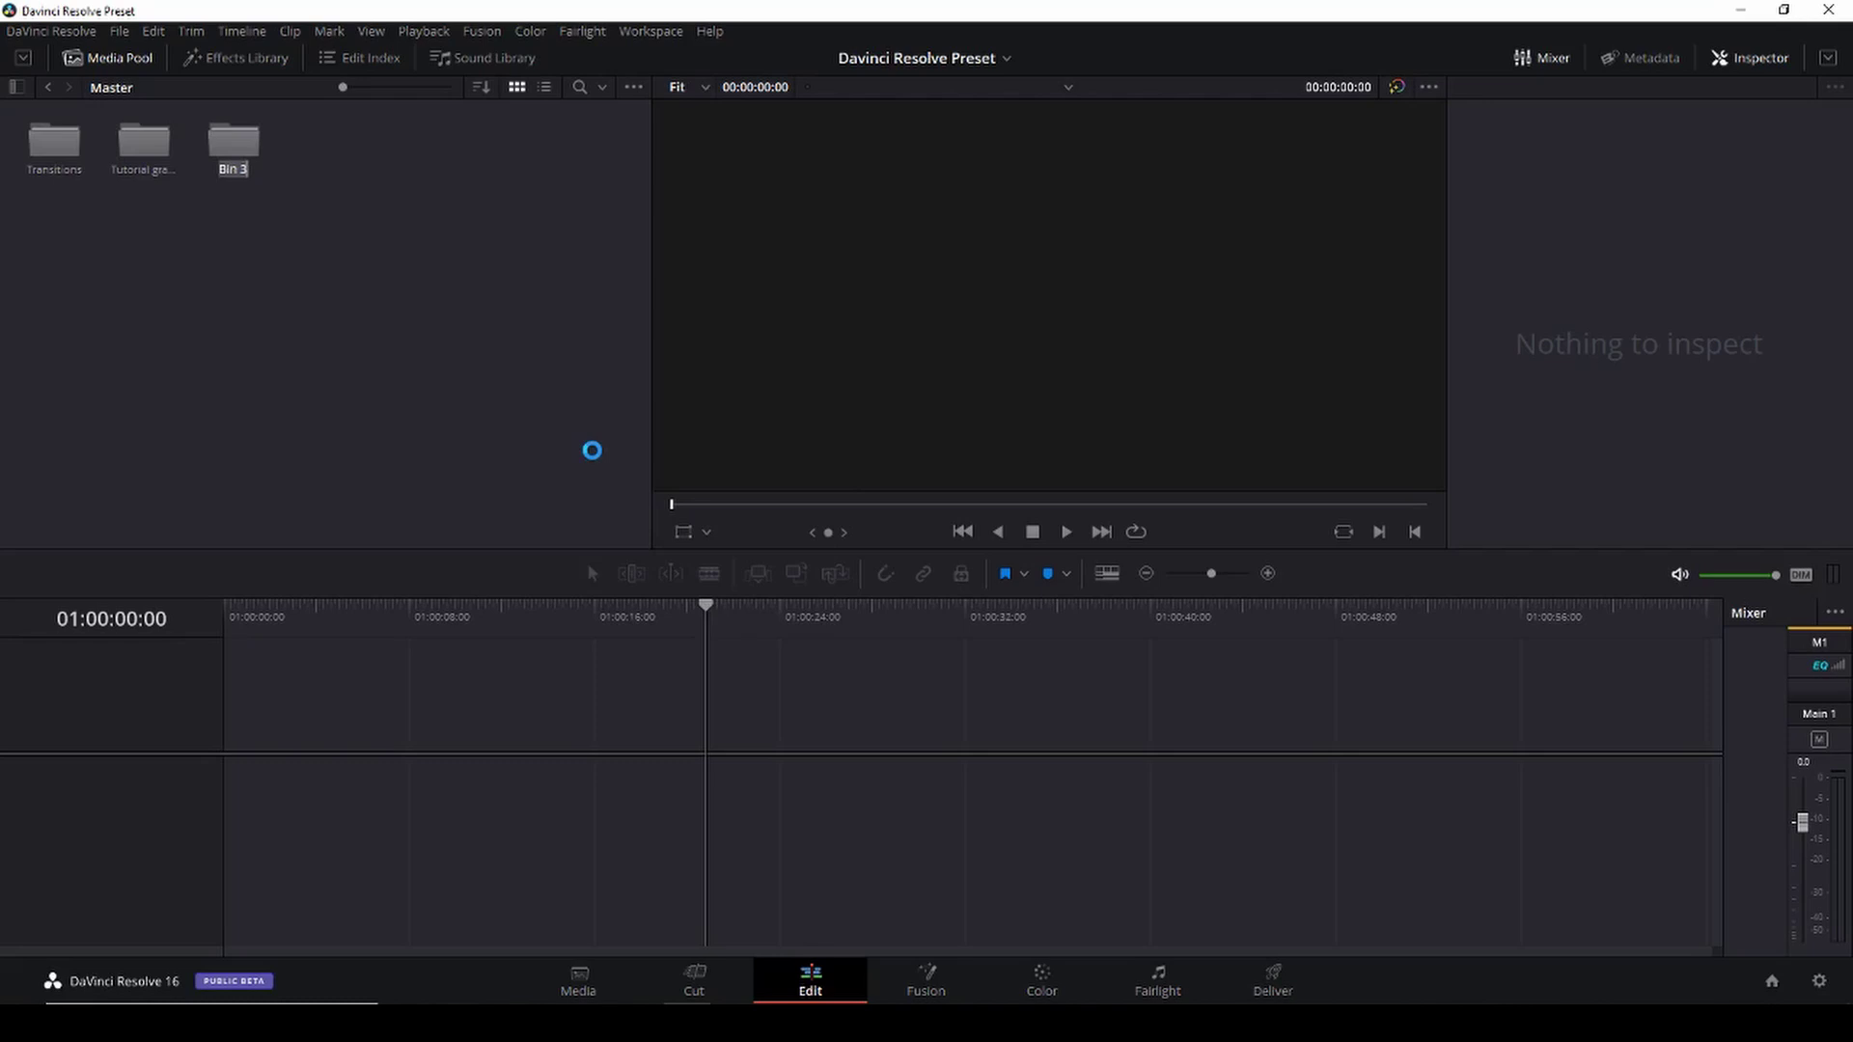
{"action": "key", "text": "BackSpace"}
{"action": "type", "text": "Fotage"}
{"action": "key", "text": "Return"}
Add a new bin named 'B-Rool' to the Media Pool.
{"action": "right_click", "coordinate": [322, 295]}
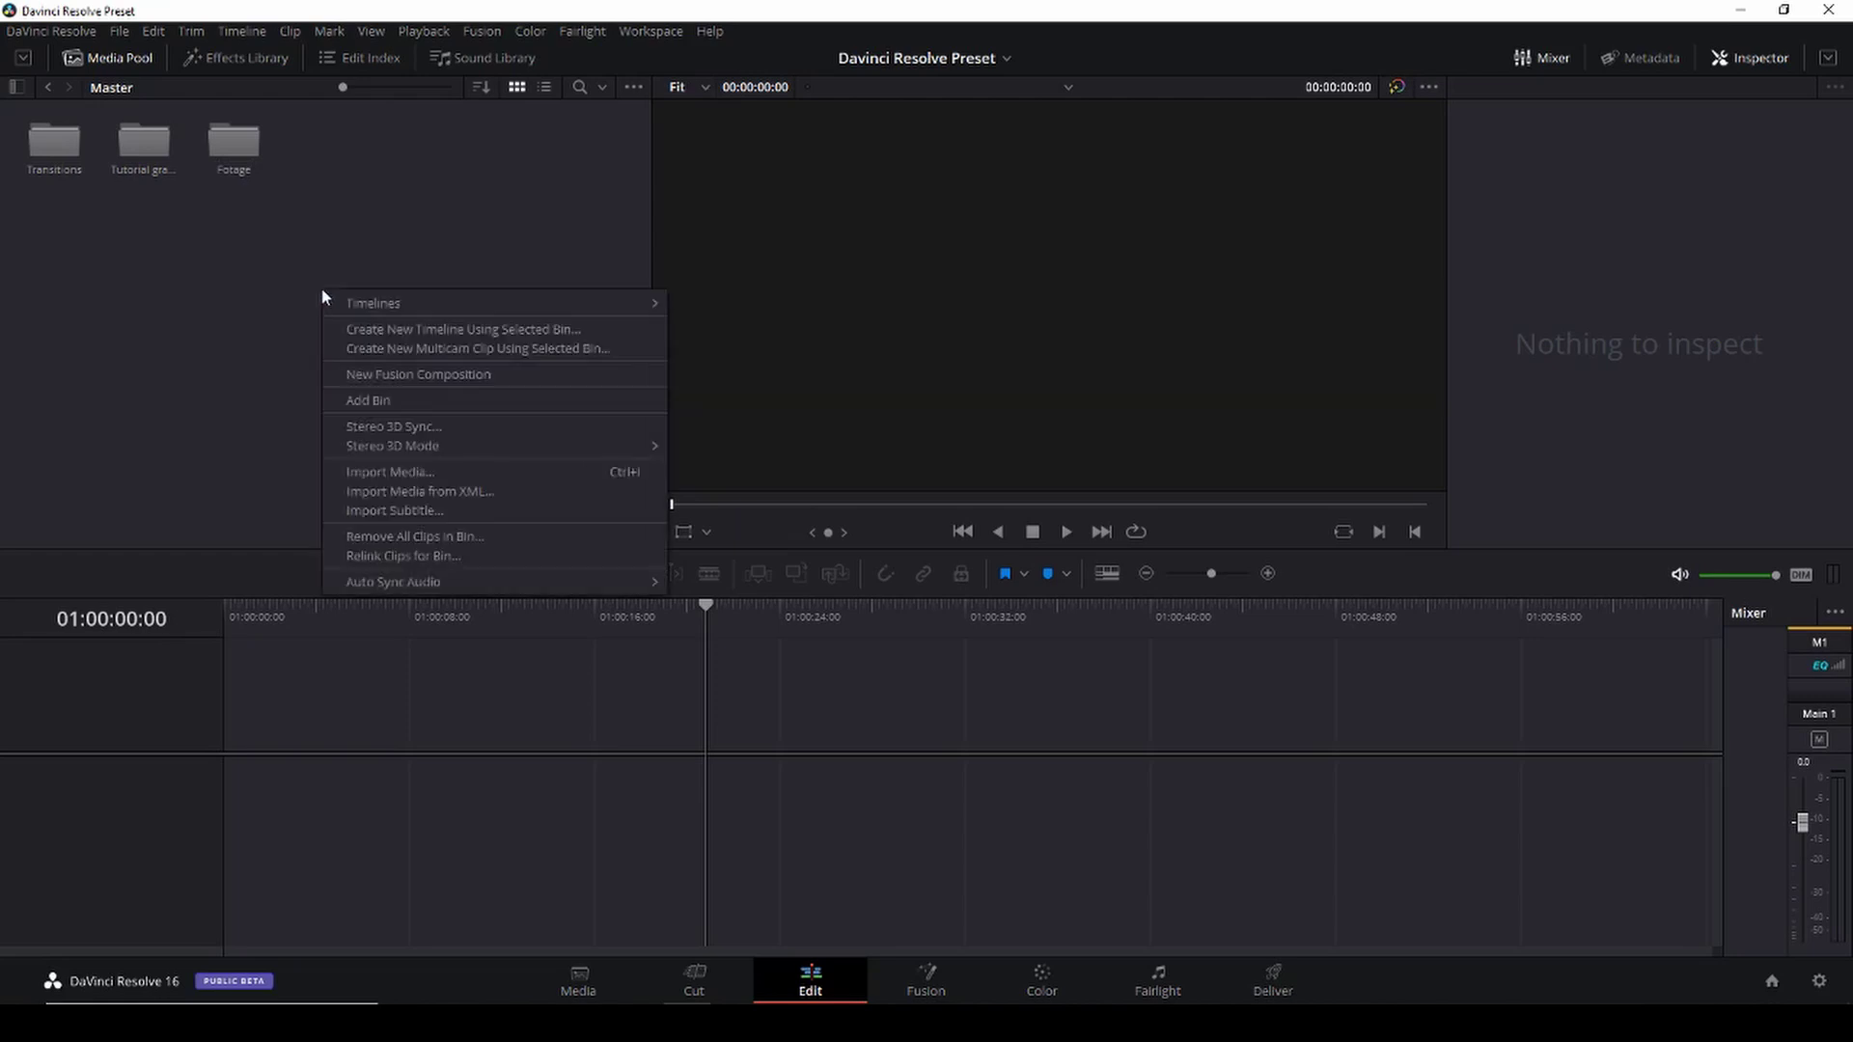
{"action": "left_click", "coordinate": [377, 396]}
{"action": "key", "text": "BackSpace"}
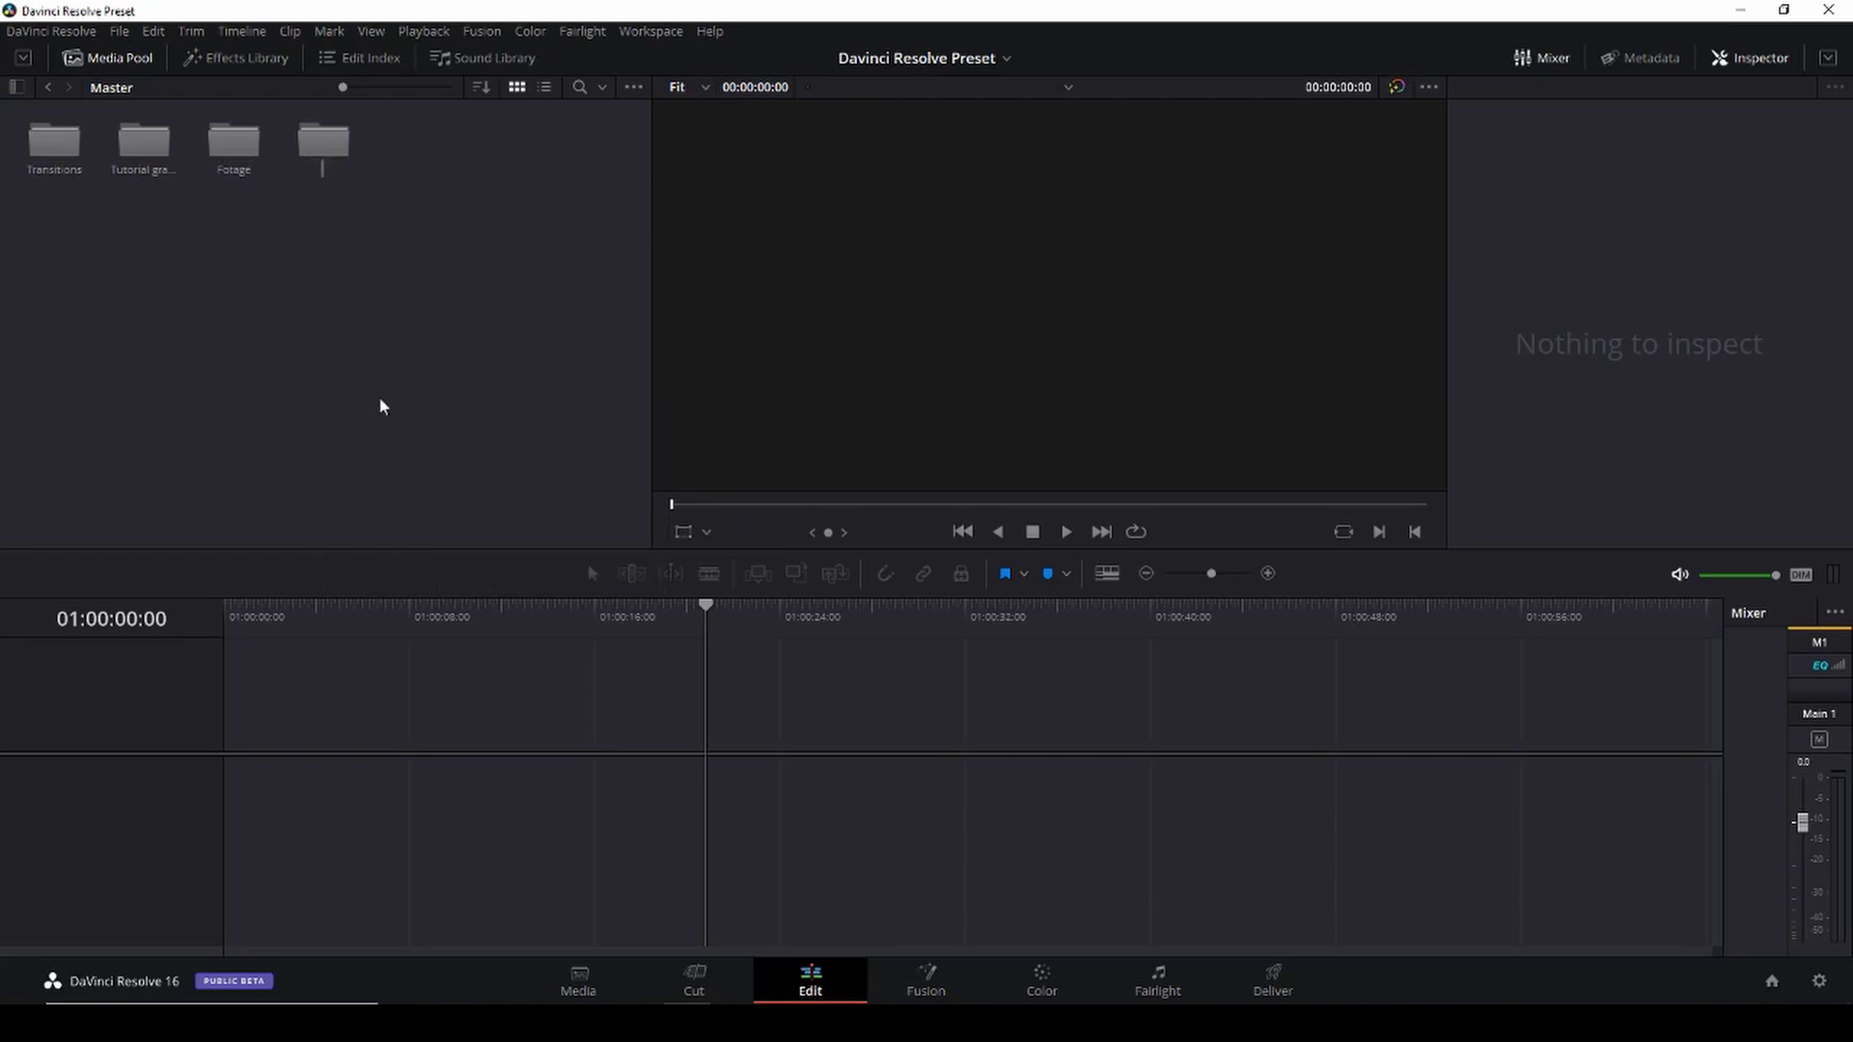
{"action": "type", "text": "B-Rool"}
{"action": "left_click", "coordinate": [403, 371]}
Add a new bin named 'Screen Recordings'.
{"action": "right_click", "coordinate": [370, 221]}
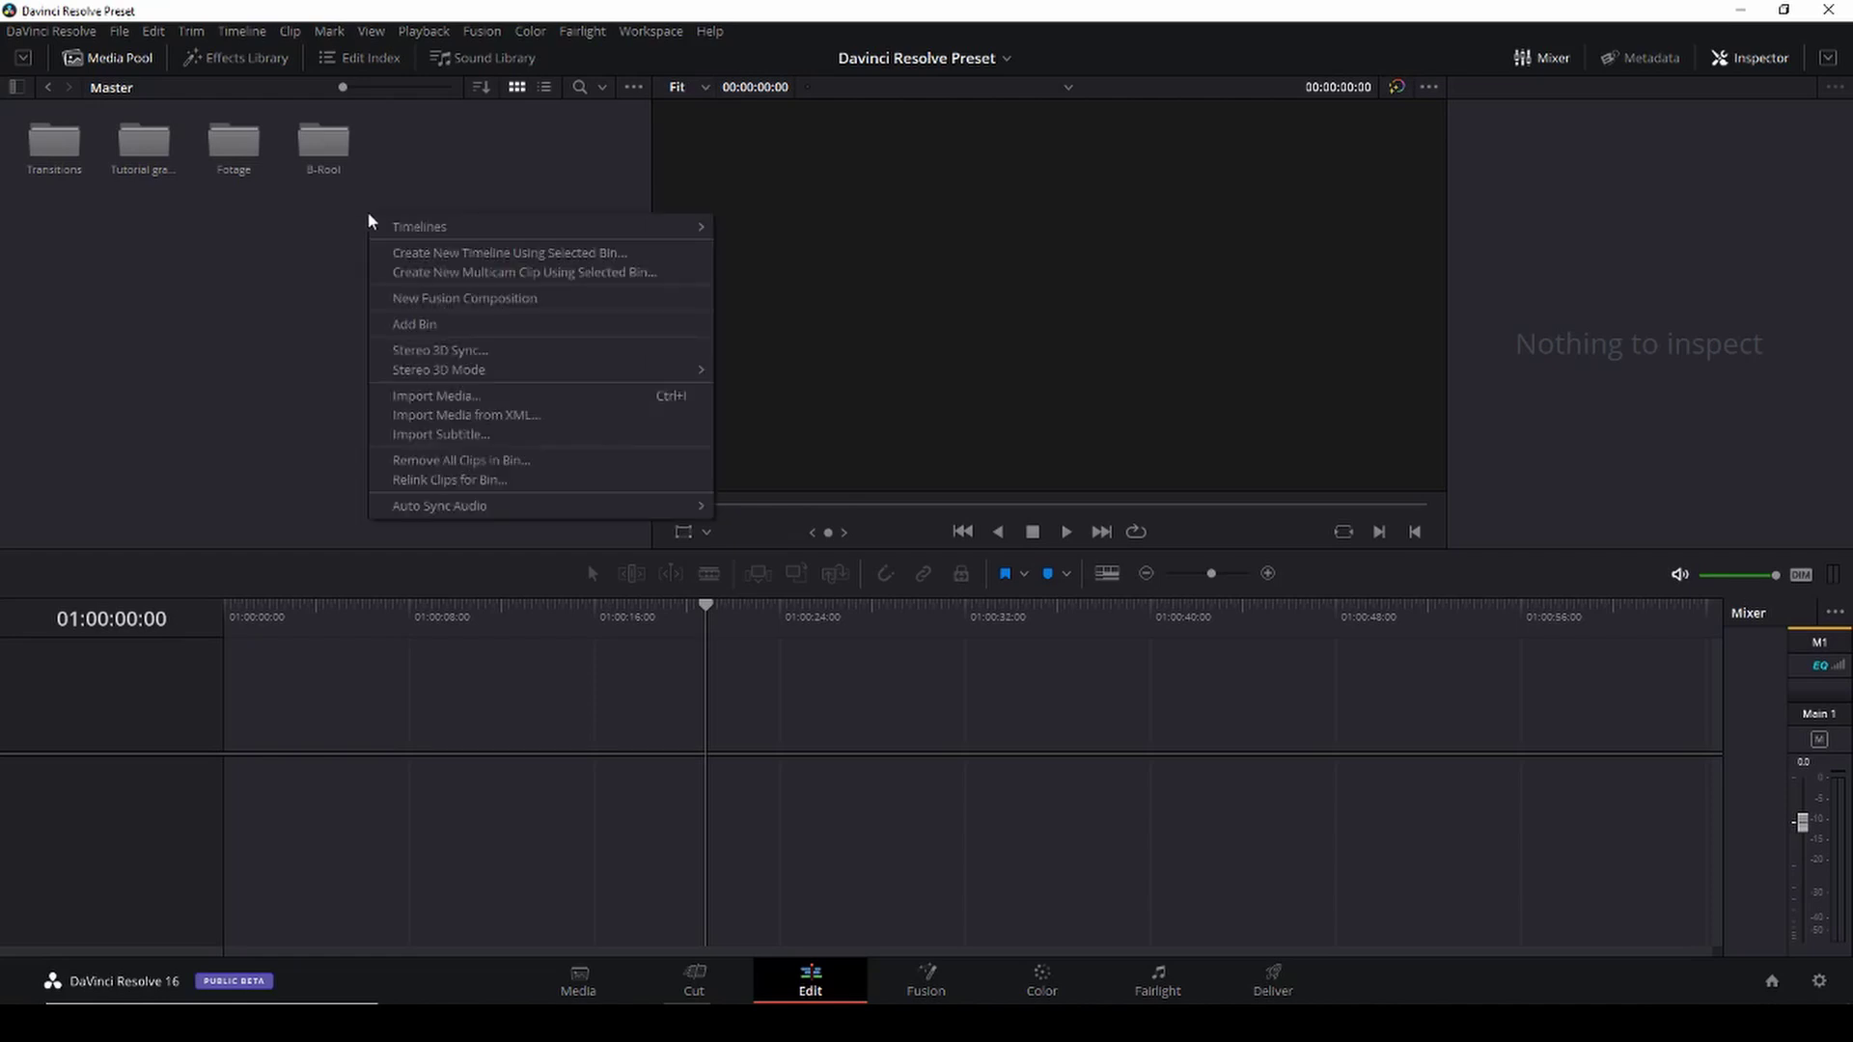
{"action": "left_click", "coordinate": [415, 323]}
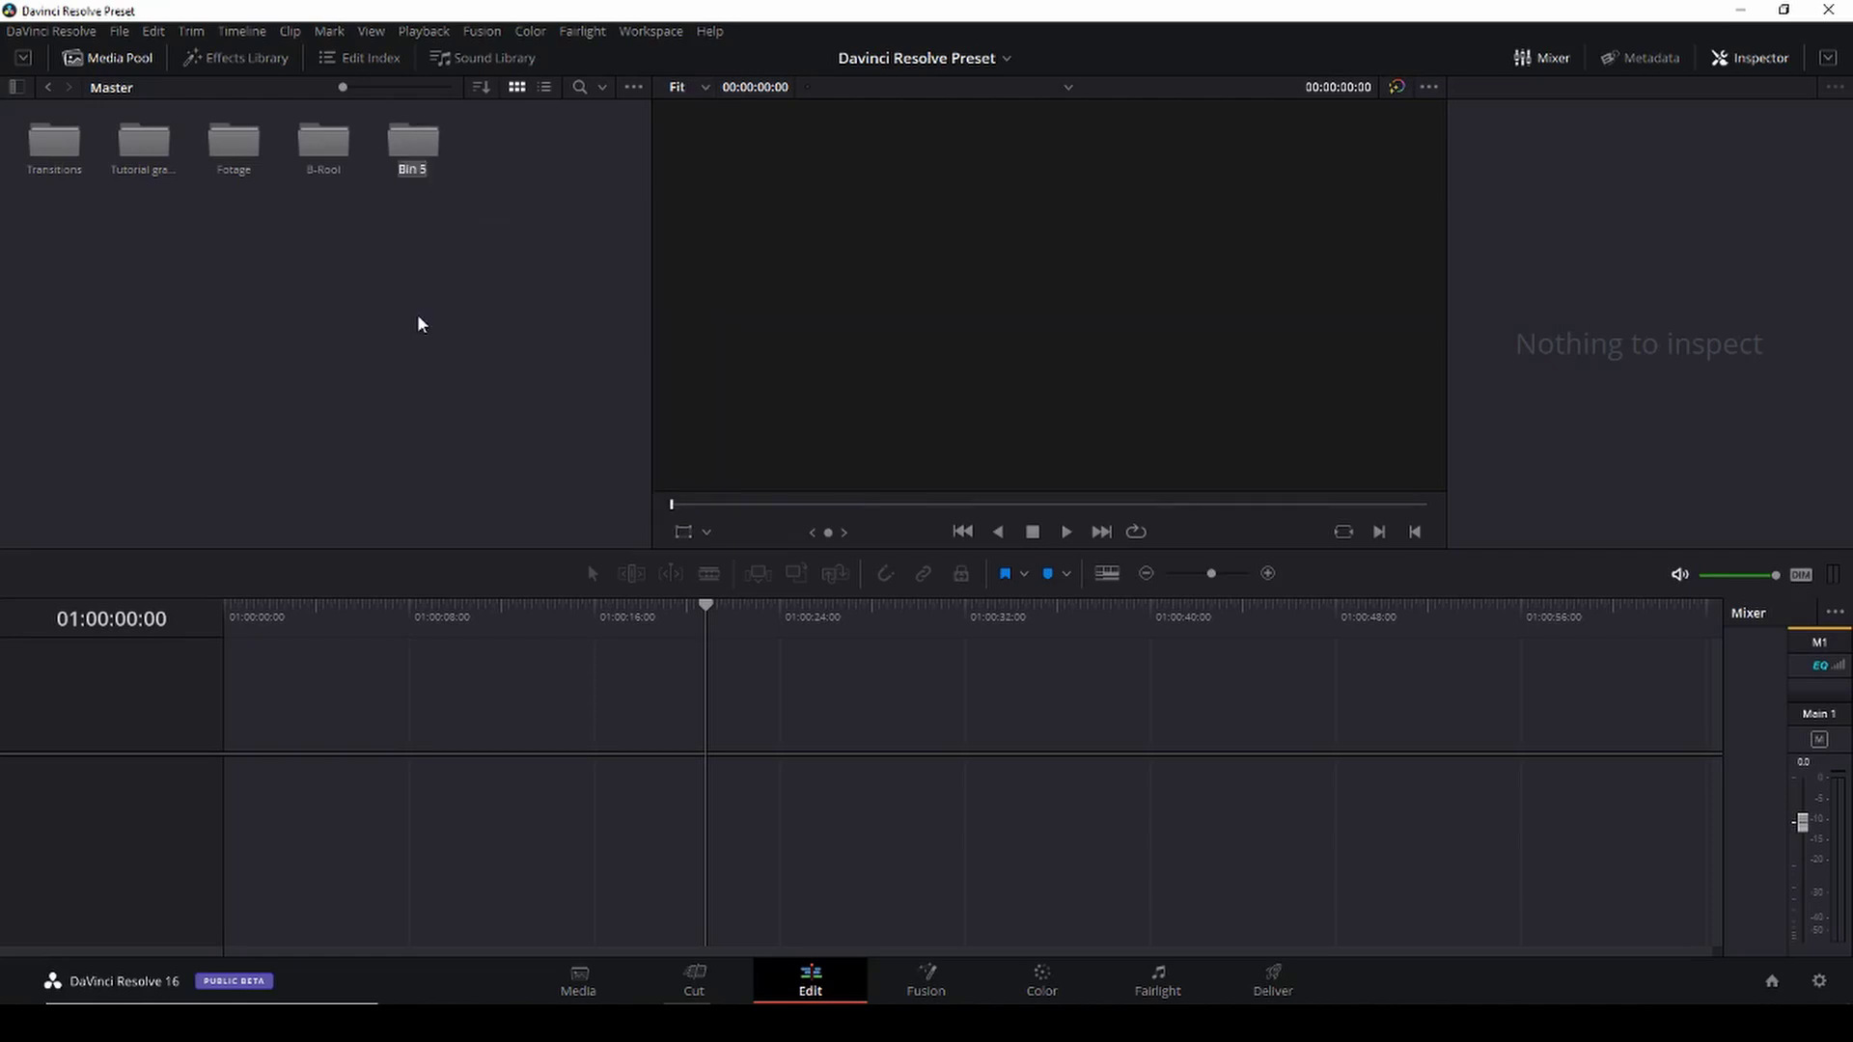
{"action": "key", "text": "BackSpace"}
{"action": "type", "text": "Scre"}
{"action": "type", "text": "en Re"}
{"action": "type", "text": "cordin"}
{"action": "type", "text": "g"}
{"action": "type", "text": "s"}
{"action": "key", "text": "Return"}
Add a new bin named 'Music'.
{"action": "right_click", "coordinate": [488, 274]}
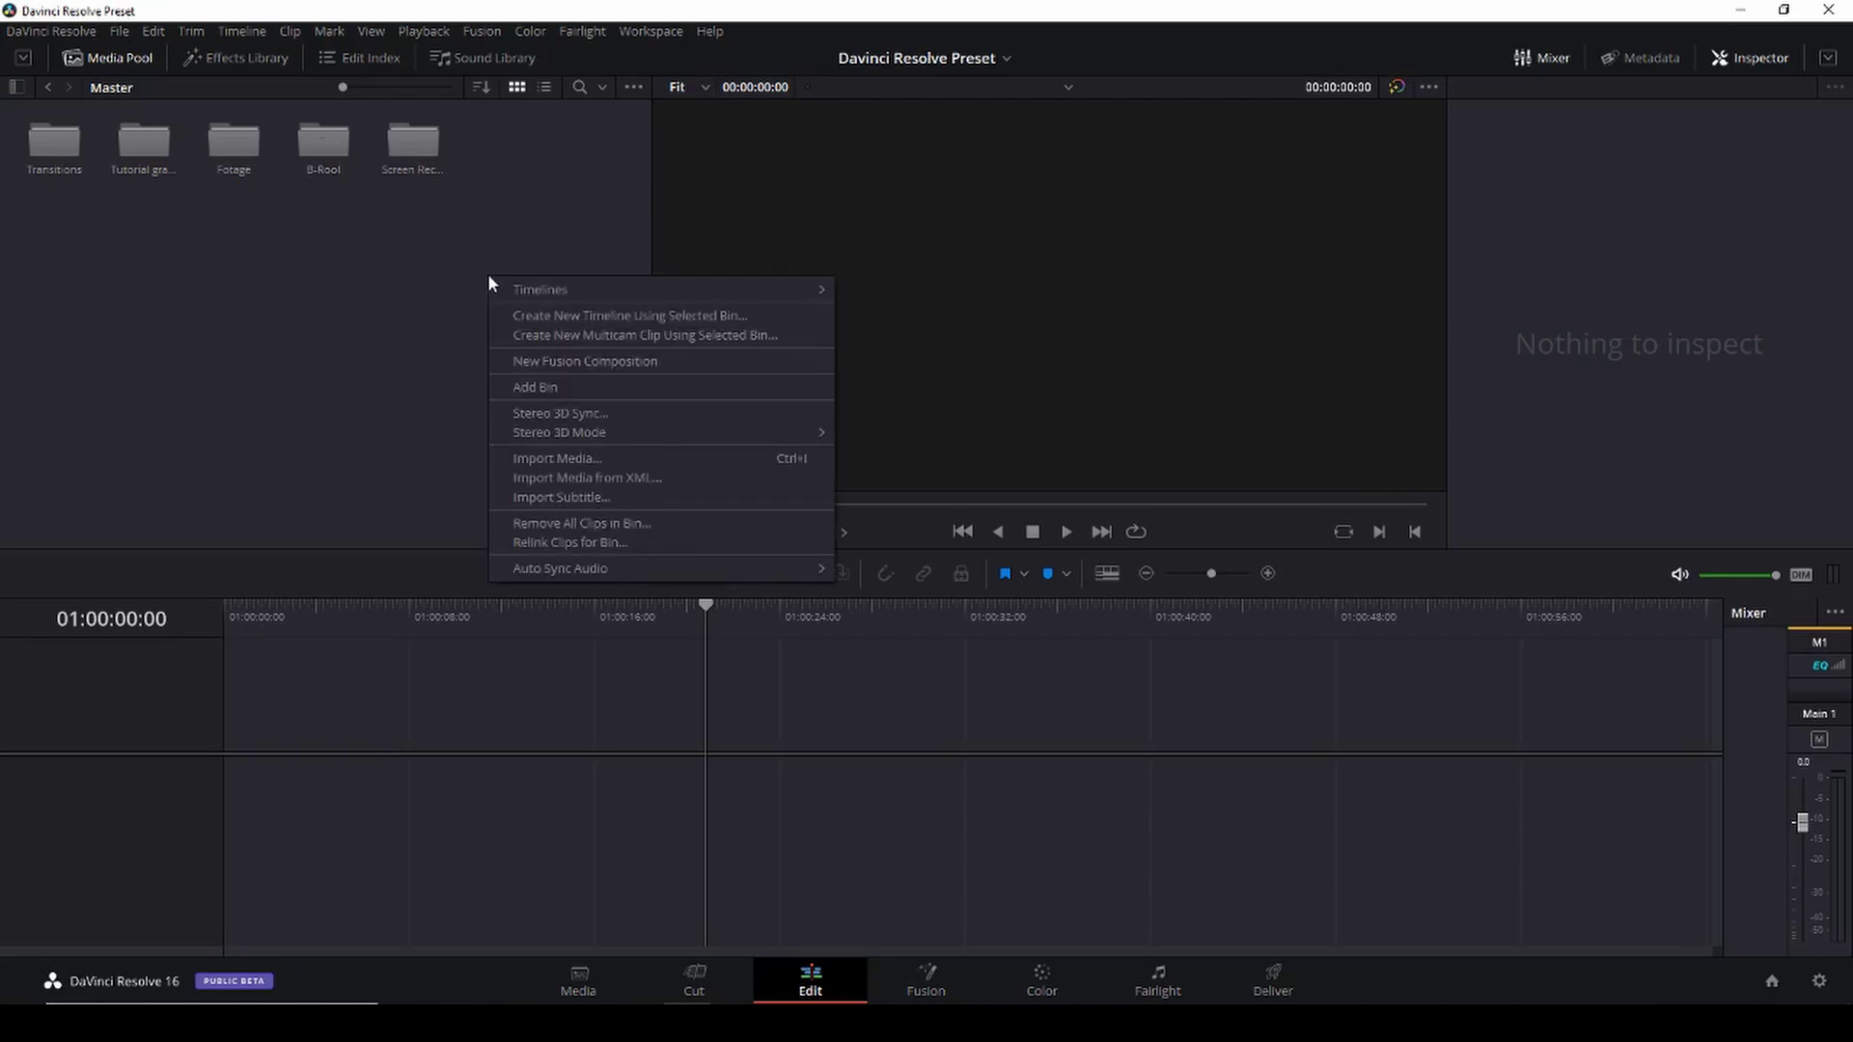
{"action": "left_click", "coordinate": [530, 384]}
{"action": "key", "text": "BackSpace"}
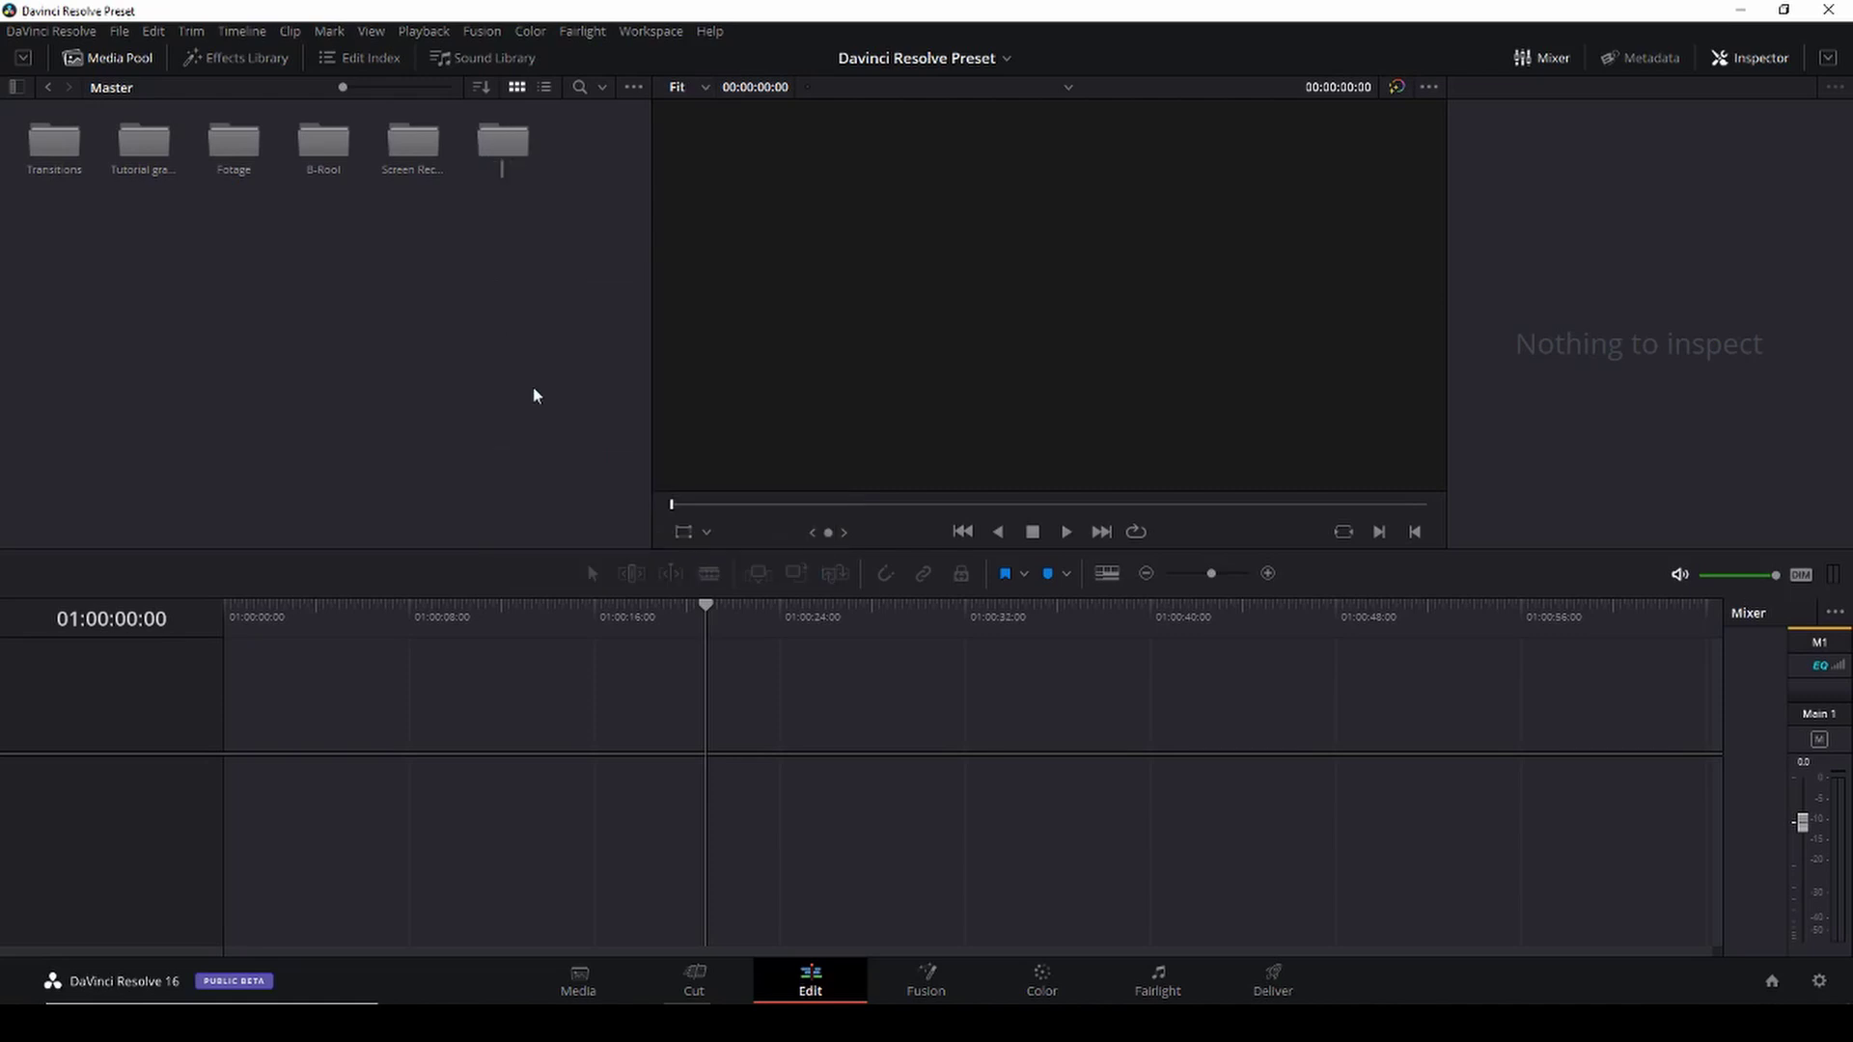
{"action": "type", "text": "Music"}
{"action": "key", "text": "Return"}
Create an empty Timeline 1 with Ctrl+N, then bring up the File menu.
{"action": "key", "text": "ctrl+n"}
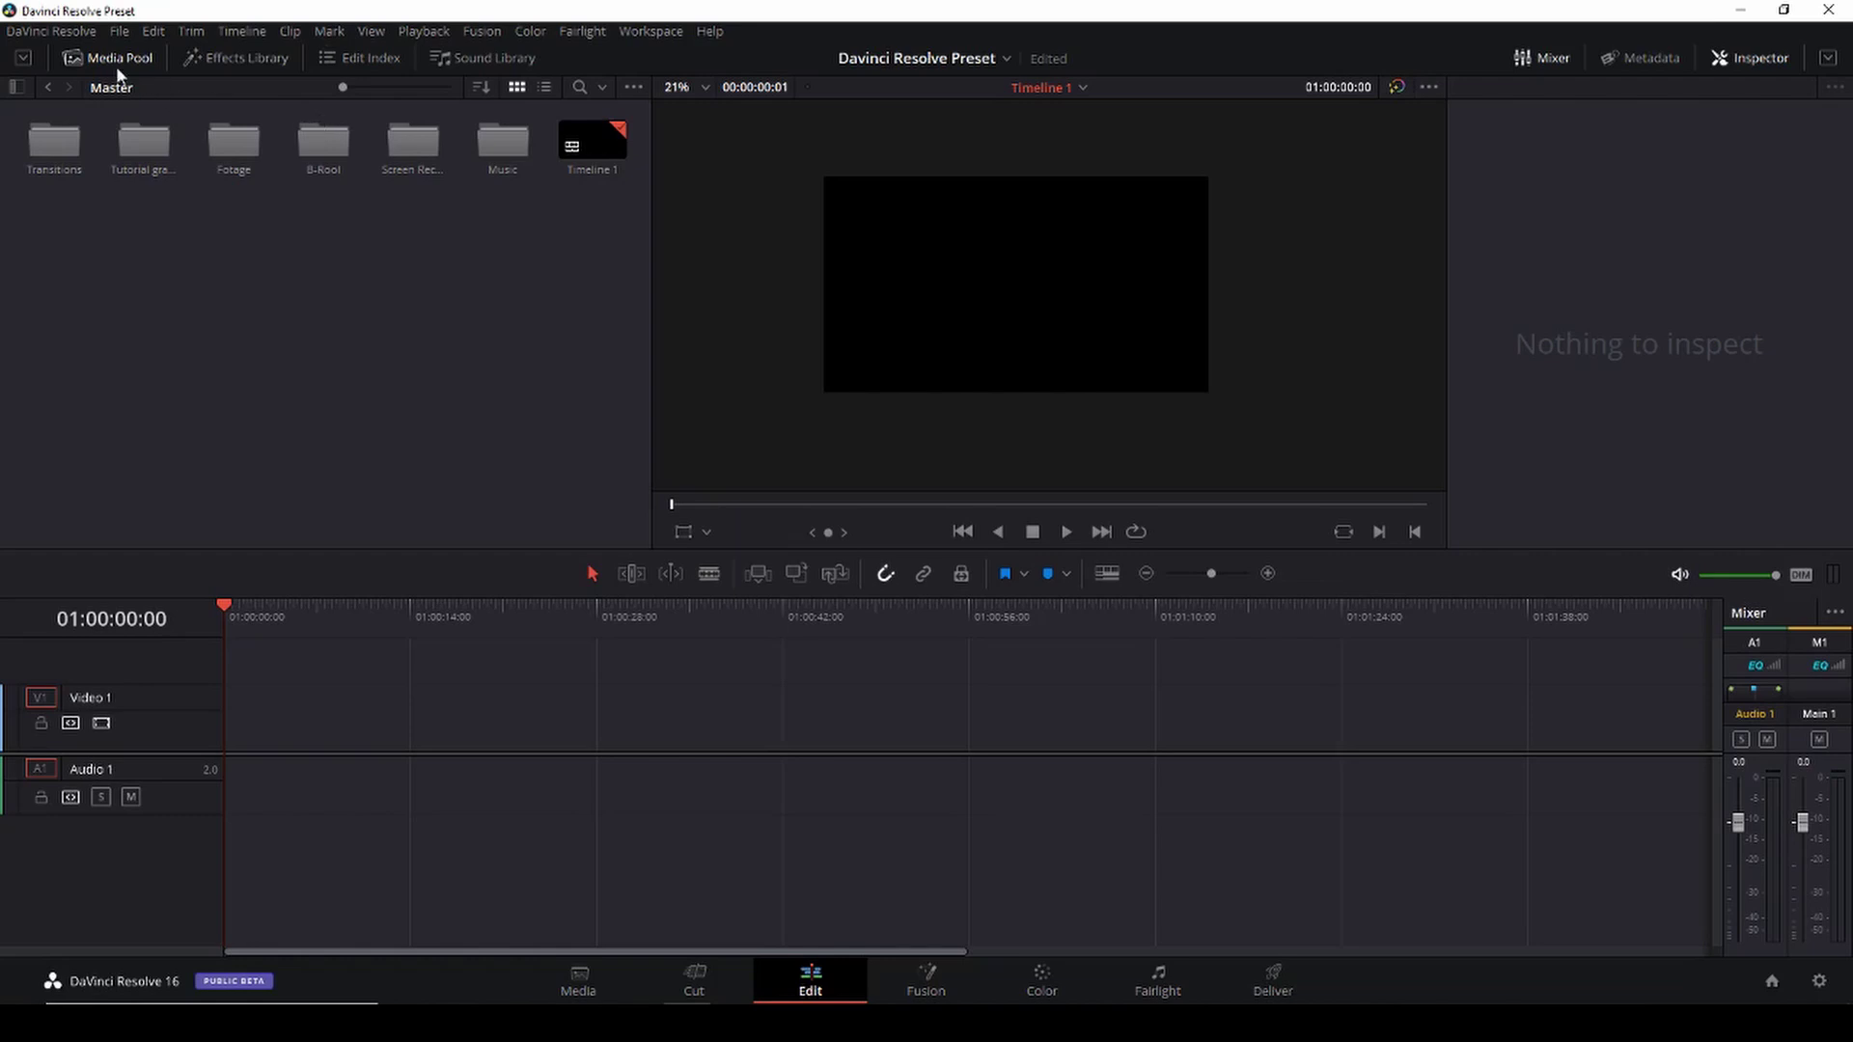
{"action": "left_click", "coordinate": [122, 35]}
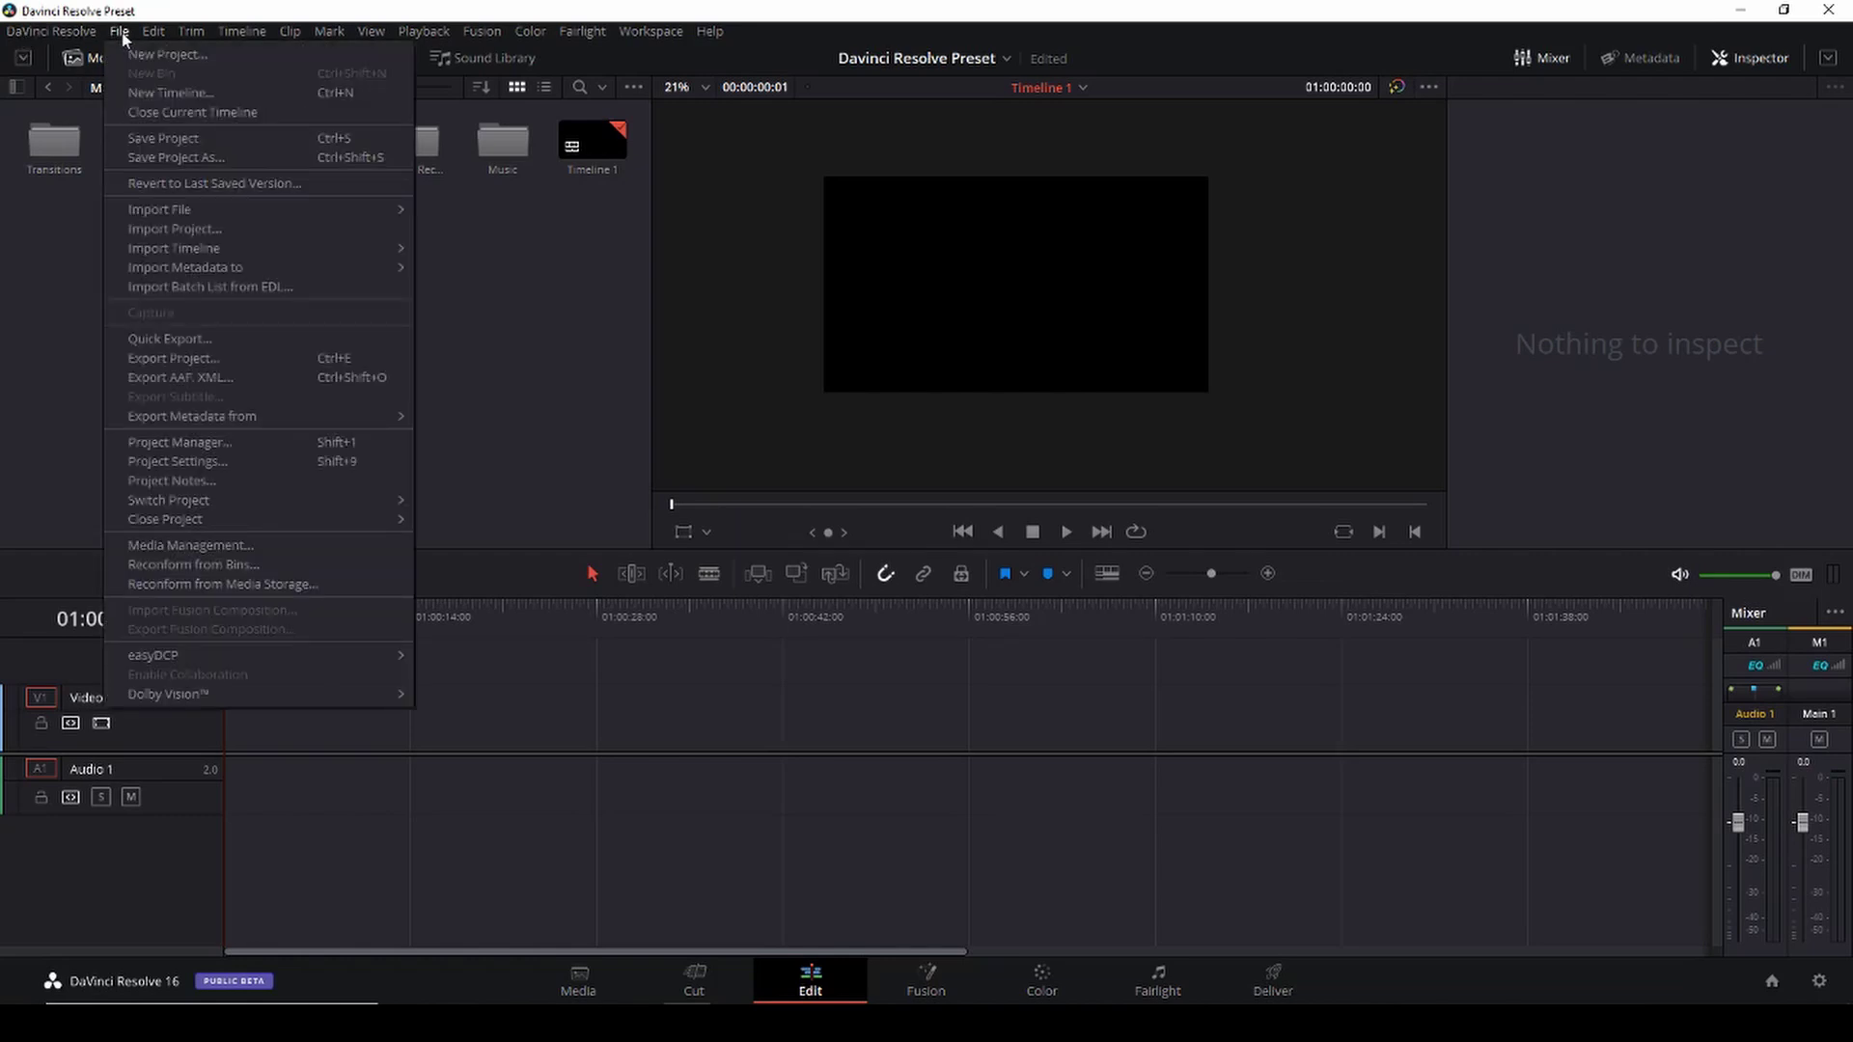
{"action": "left_click", "coordinate": [119, 32]}
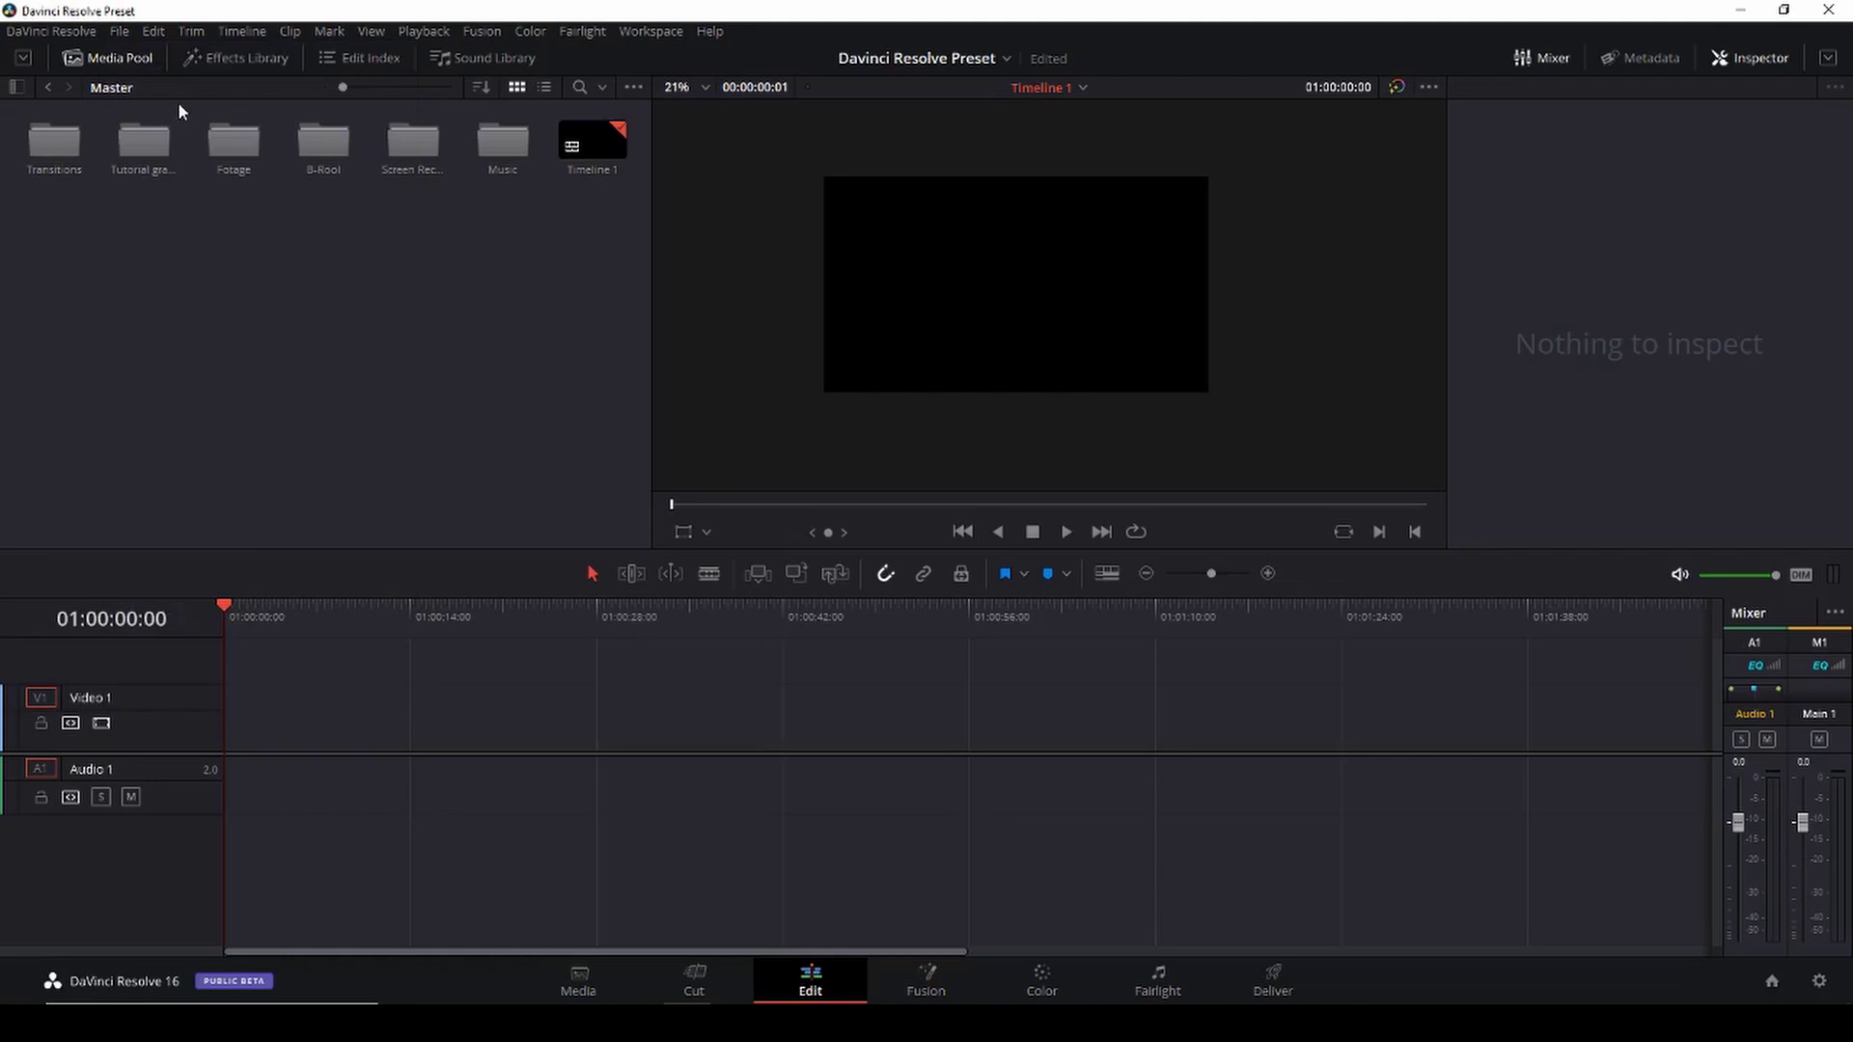
{"action": "left_click", "coordinate": [120, 33]}
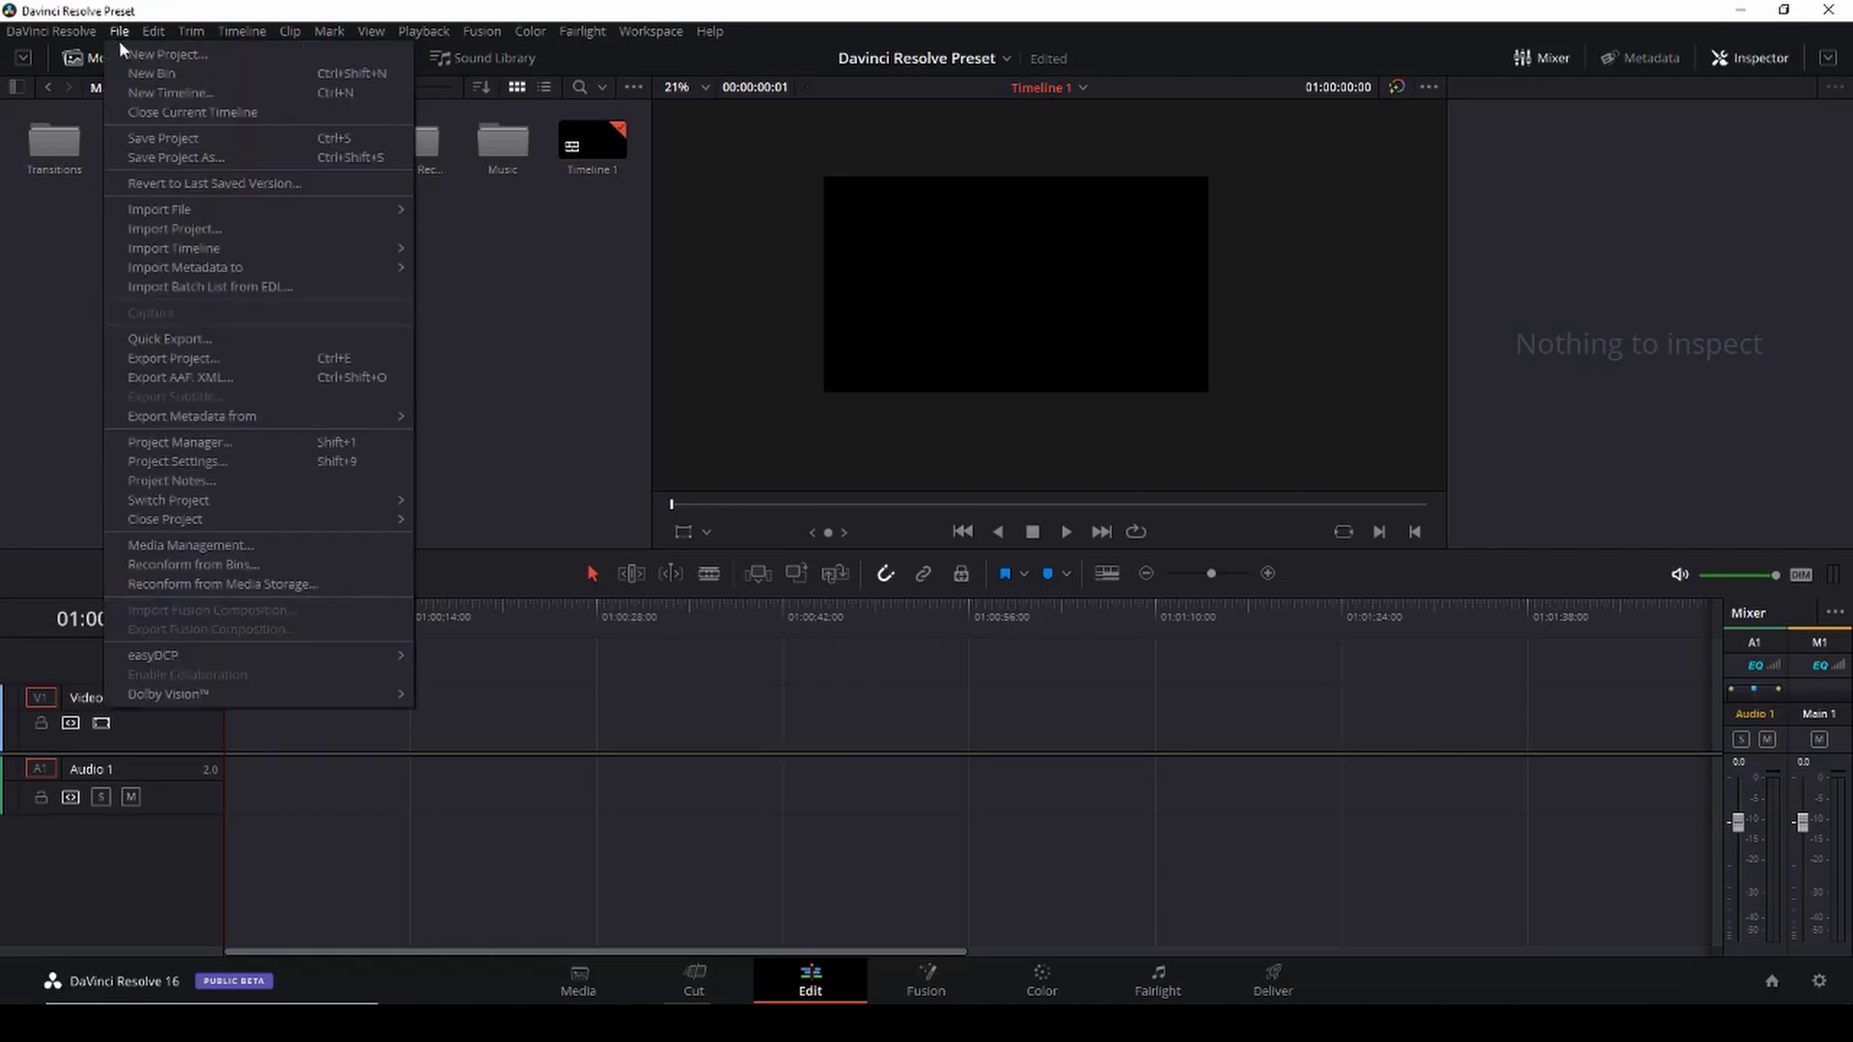
Choose Save Project As and start trimming the suggested name 'Davinci Resolve Preset copy'.
{"action": "left_click", "coordinate": [175, 158]}
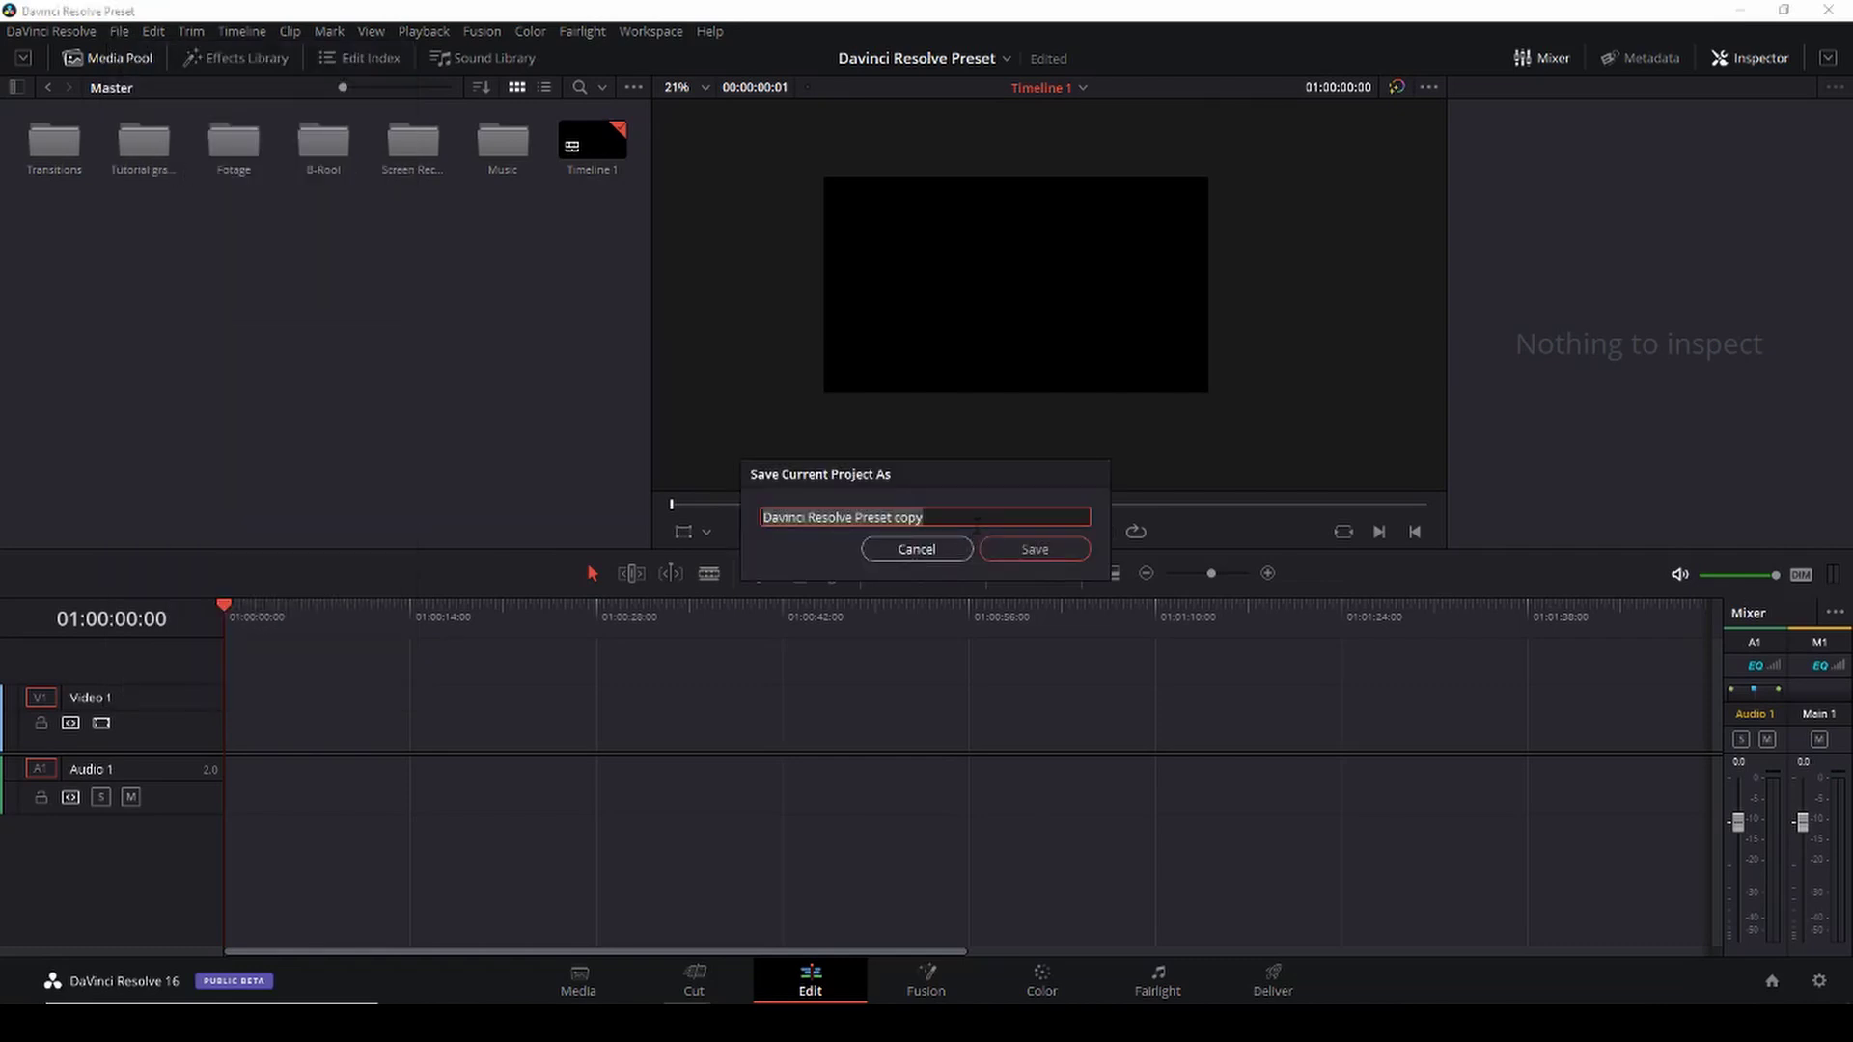
{"action": "left_click", "coordinate": [977, 524]}
{"action": "key", "text": "BackSpace"}
{"action": "key", "text": "BackSpace"}
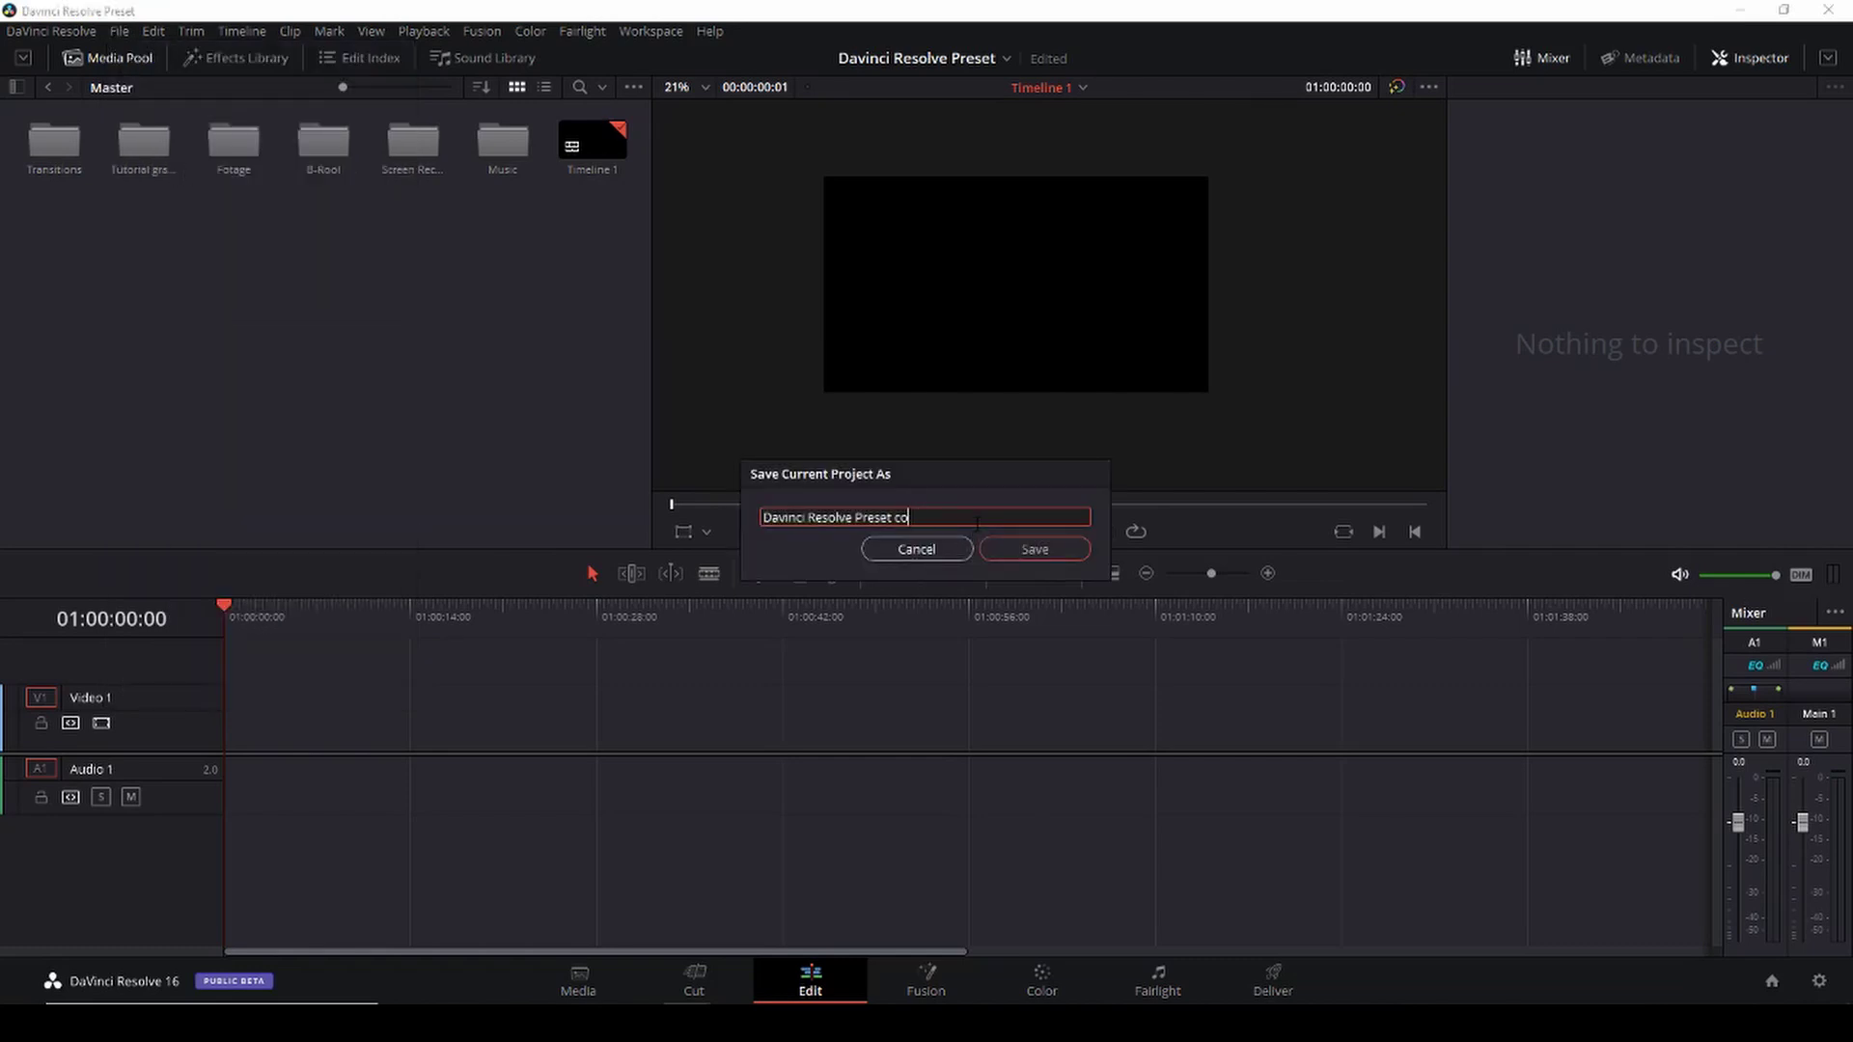